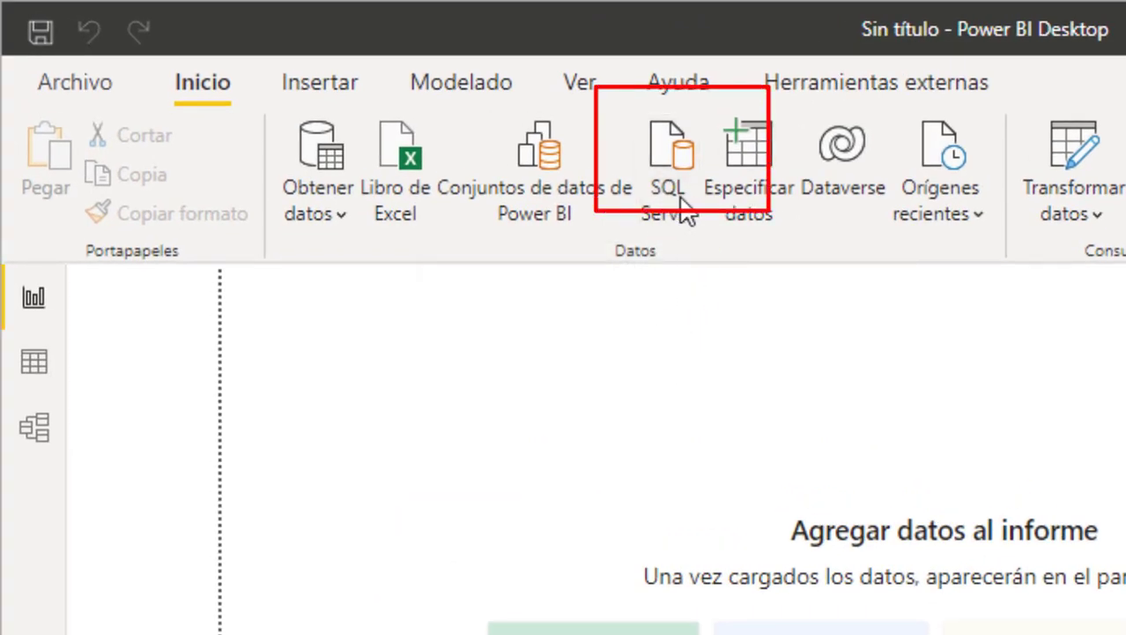
Start a SQL Server data import, then switch to SQL Server Management Studio and open a Database Engine connection to look up the server name.
{"action": "left_click", "coordinate": [684, 210]}
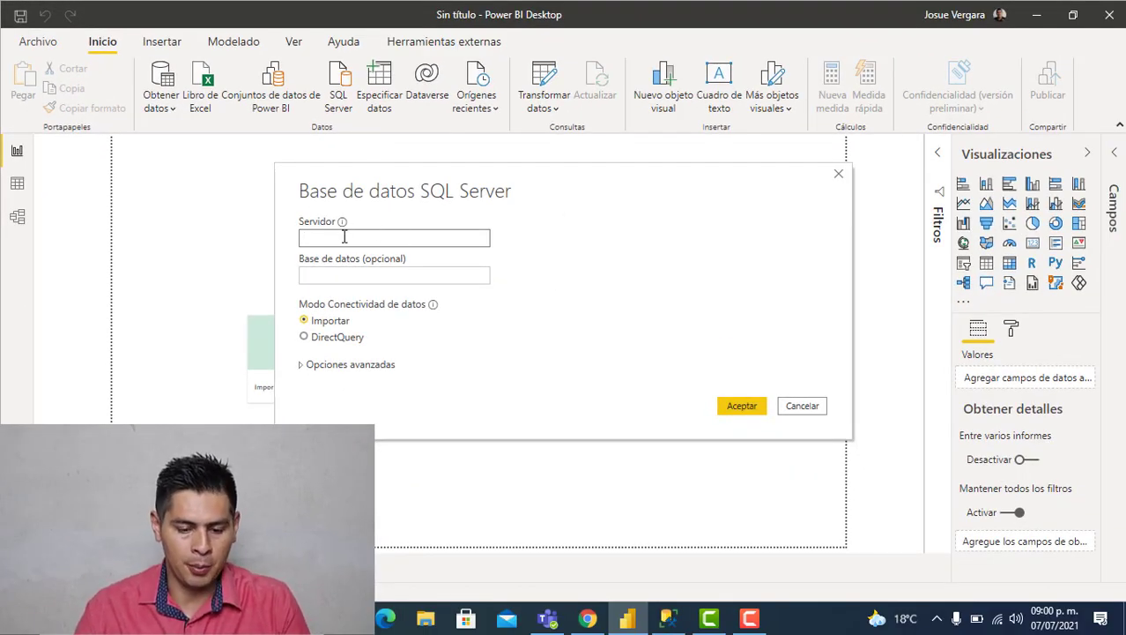
{"action": "key", "text": "alt+Tab"}
{"action": "key", "text": "Tab"}
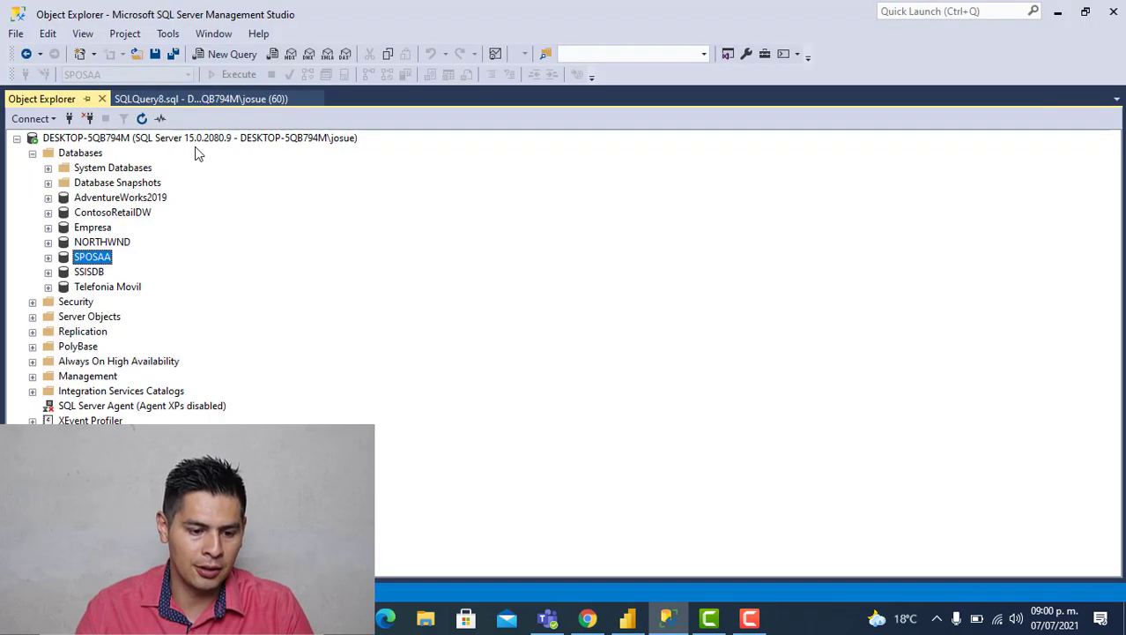
{"action": "left_click", "coordinate": [30, 118]}
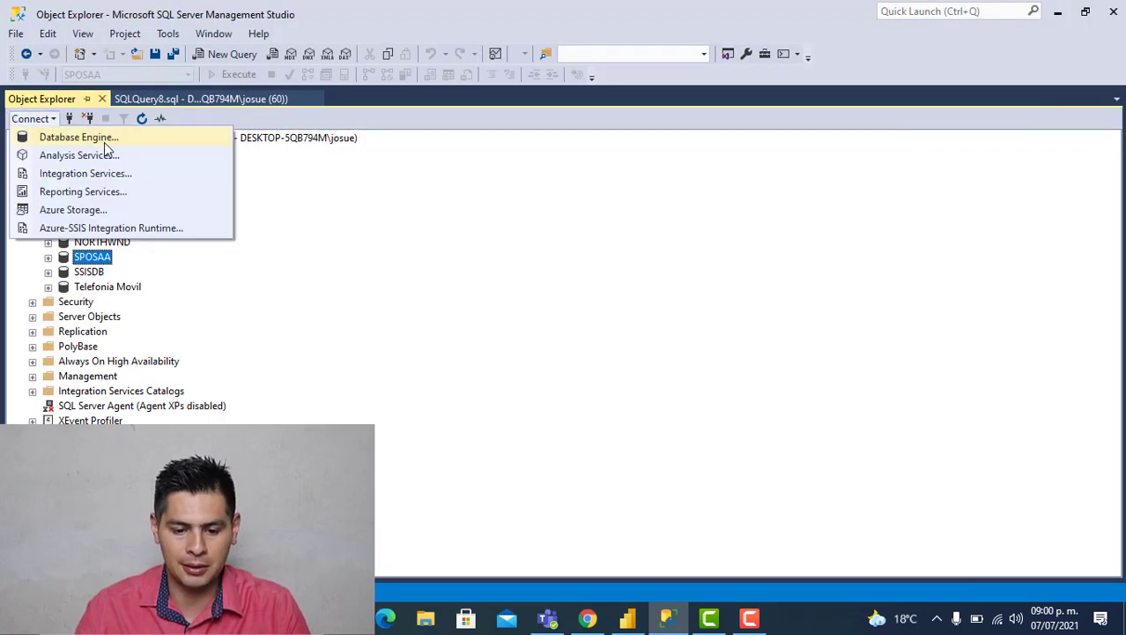
{"action": "left_click", "coordinate": [104, 142]}
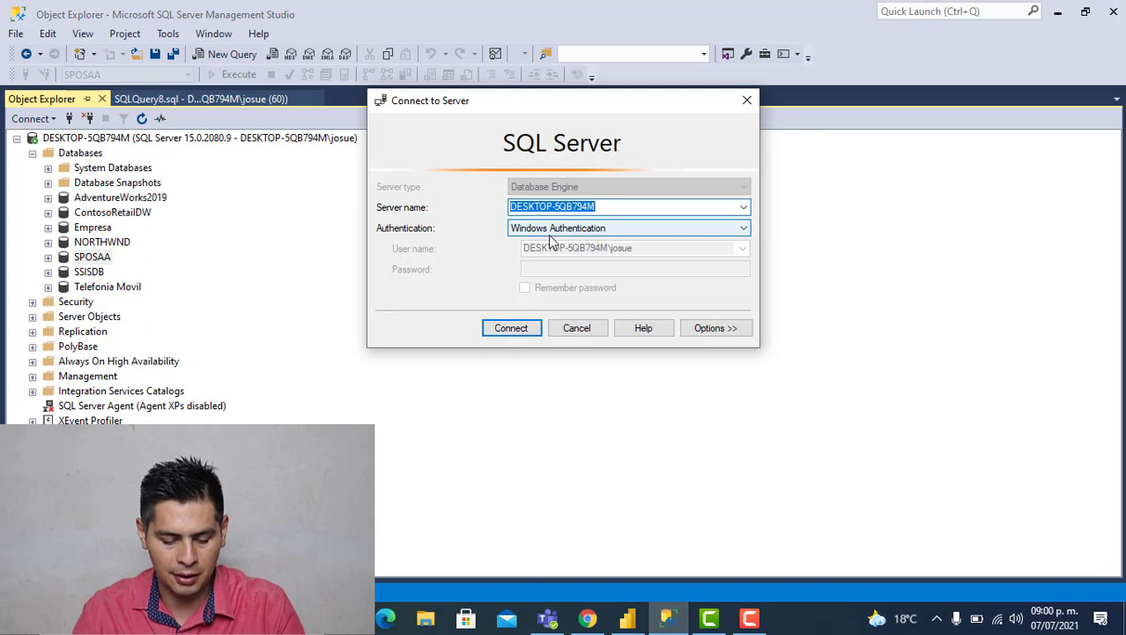
Return to Power BI Desktop and connect to the server DESKTOP-5QB794M in Import mode without naming a database.
{"action": "key", "text": "alt+Tab"}
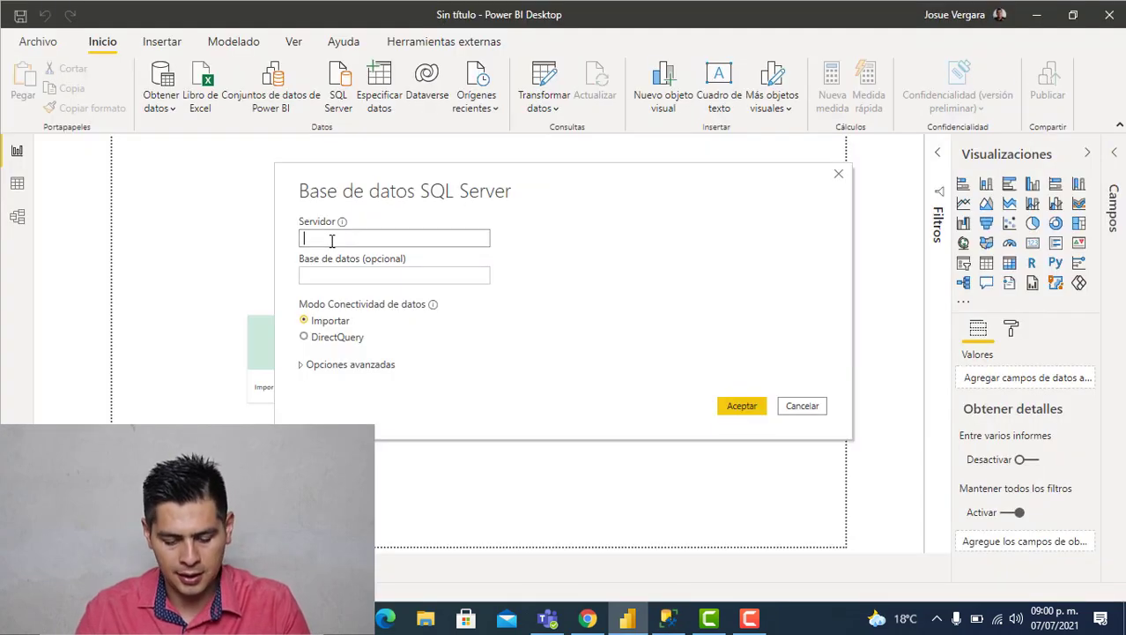
{"action": "type", "text": "DESKTOP-5QB794M"}
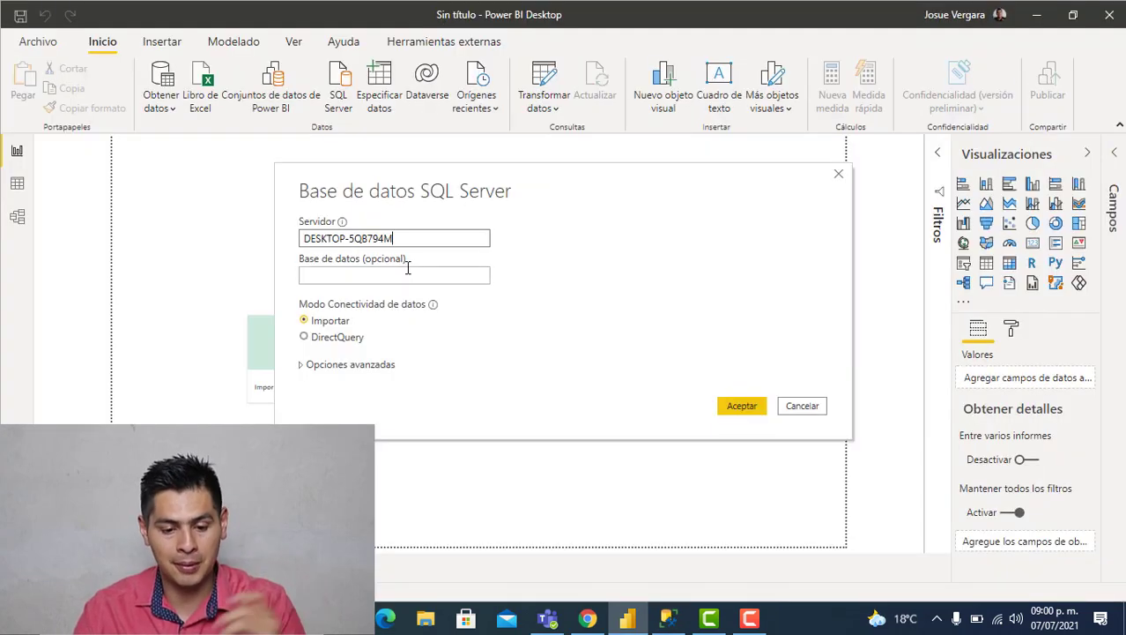
{"action": "left_click", "coordinate": [739, 408]}
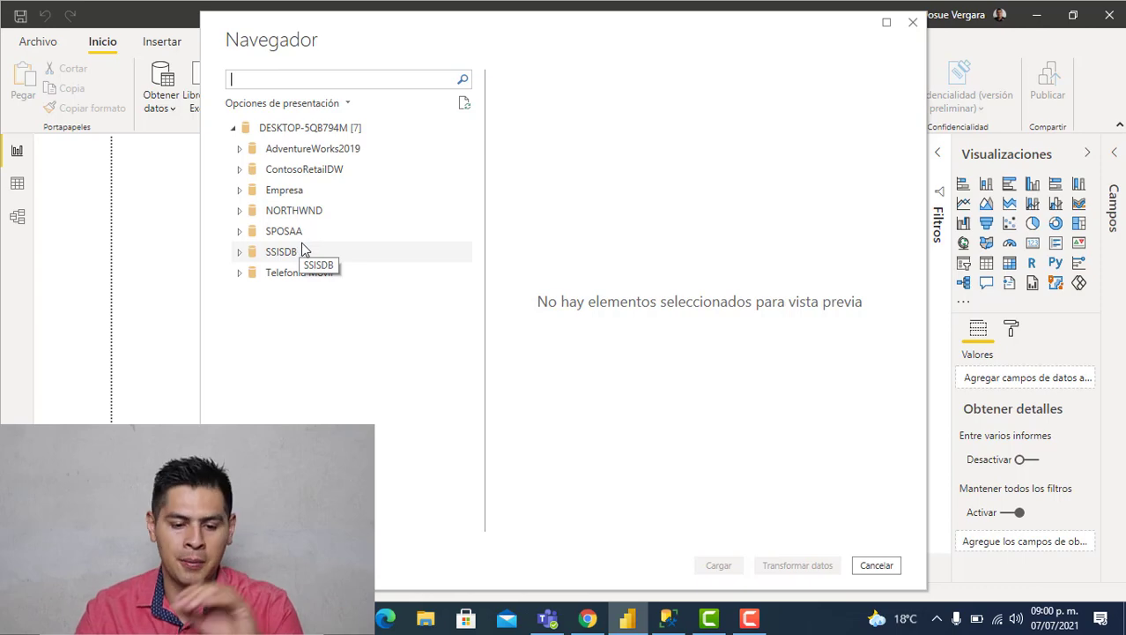
Select the Production.Product table in the AdventureWorks2019 database and preview its columns.
{"action": "left_click", "coordinate": [240, 150]}
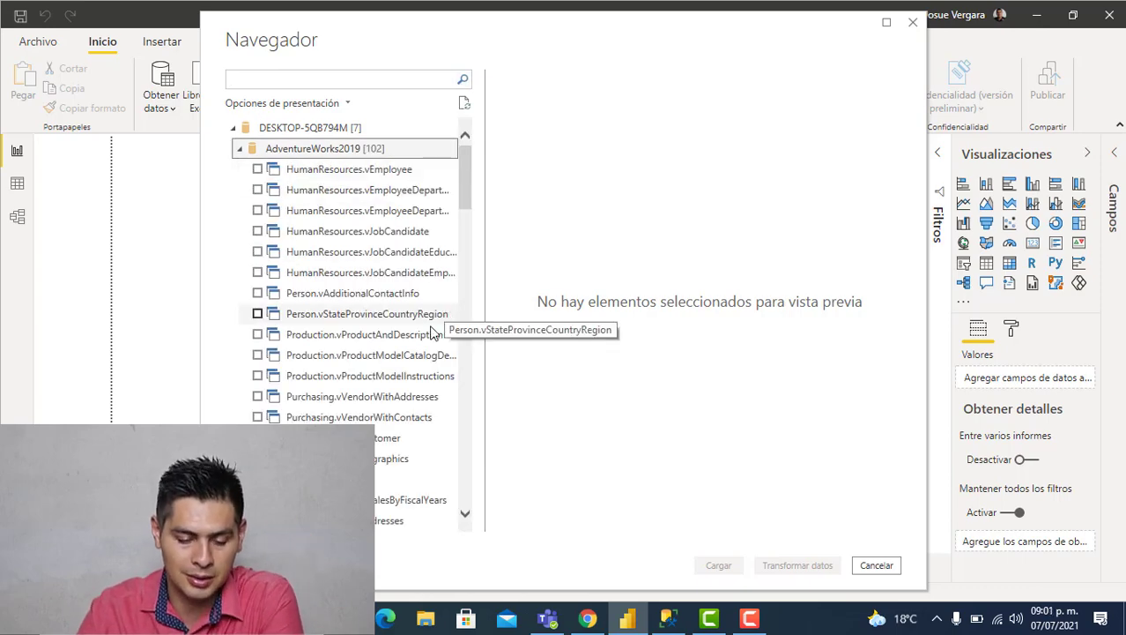
{"action": "scroll", "coordinate": [434, 365], "scroll_direction": "down", "scroll_amount": 1}
{"action": "scroll", "coordinate": [431, 361], "scroll_direction": "down", "scroll_amount": 20}
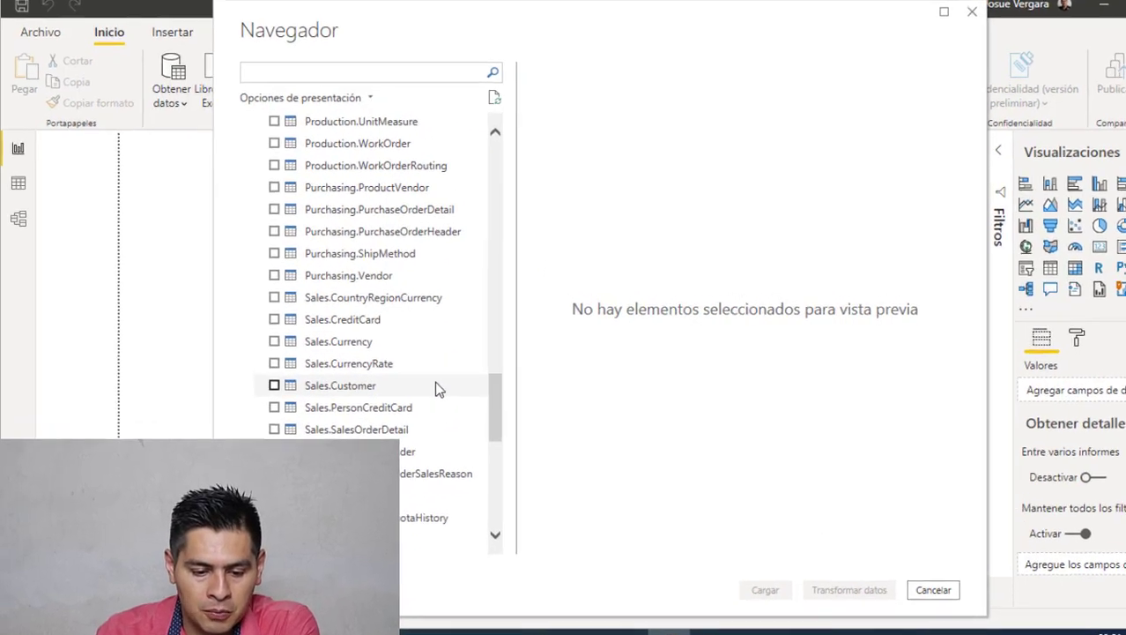
{"action": "scroll", "coordinate": [435, 384], "scroll_direction": "down", "scroll_amount": 8}
{"action": "scroll", "coordinate": [435, 386], "scroll_direction": "up", "scroll_amount": 12}
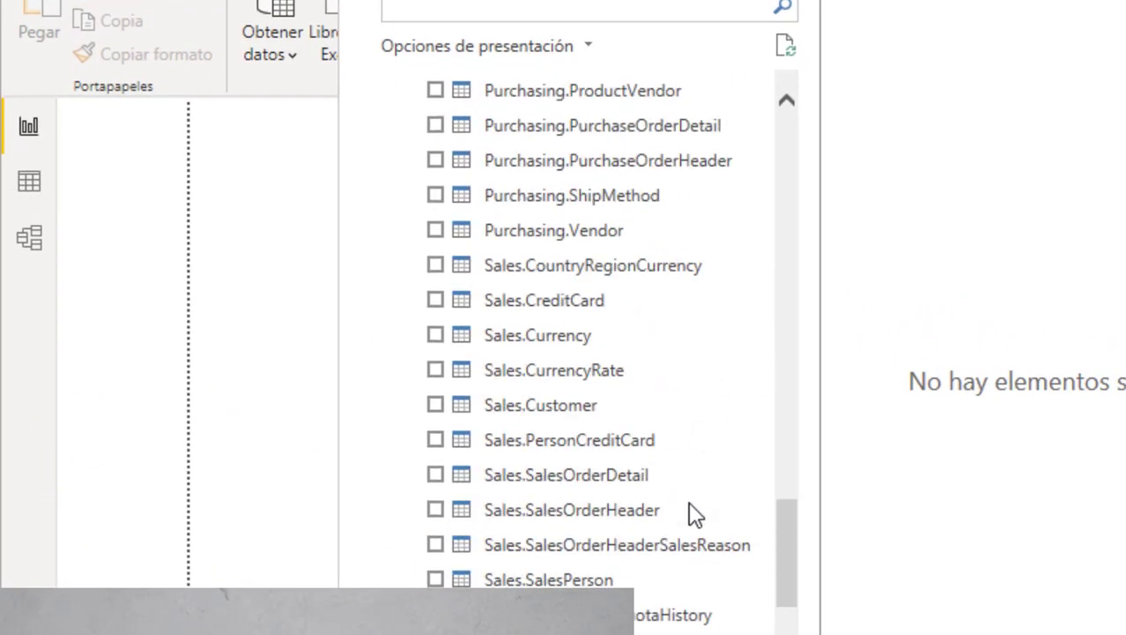
{"action": "scroll", "coordinate": [694, 514], "scroll_direction": "up", "scroll_amount": 2}
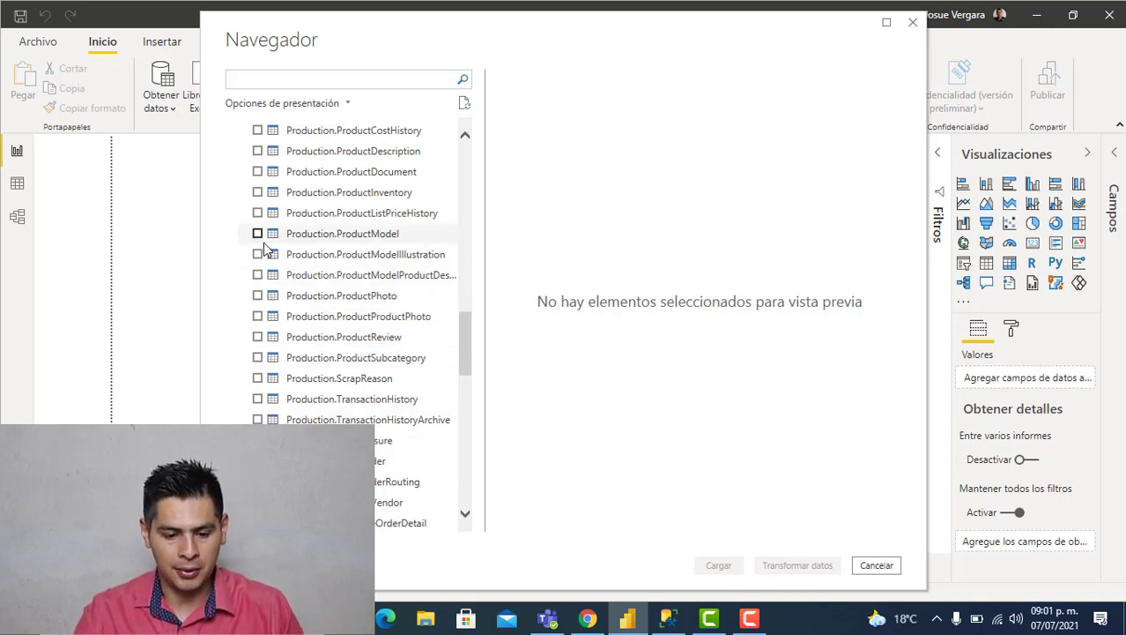
{"action": "scroll", "coordinate": [273, 417], "scroll_direction": "down", "scroll_amount": 3}
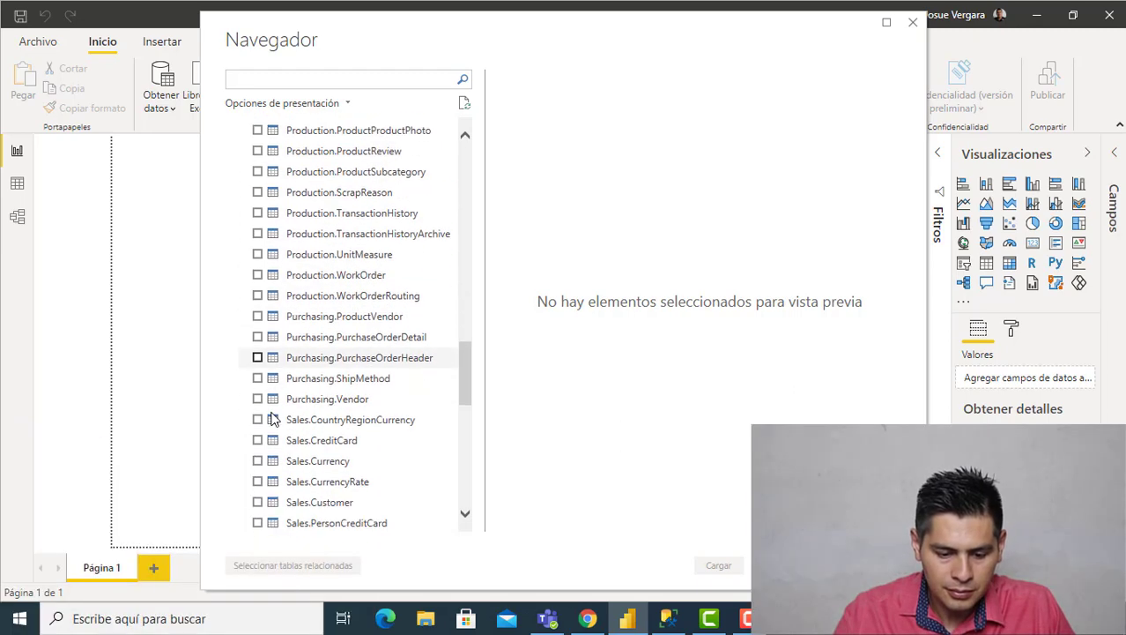
{"action": "scroll", "coordinate": [269, 287], "scroll_direction": "up", "scroll_amount": 4}
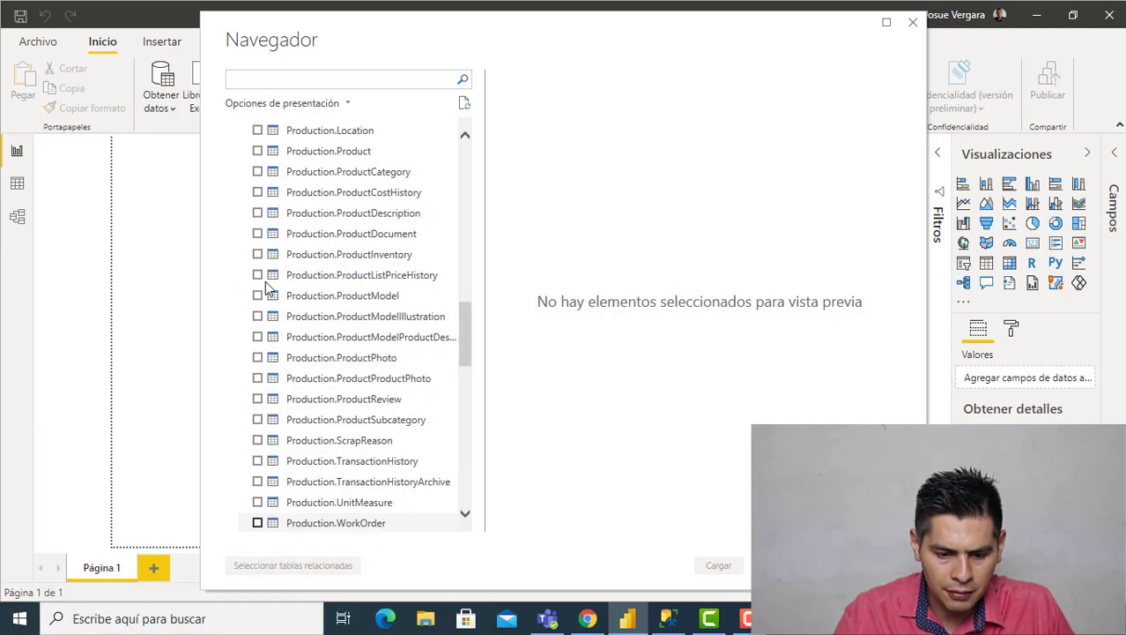
{"action": "left_click", "coordinate": [258, 151]}
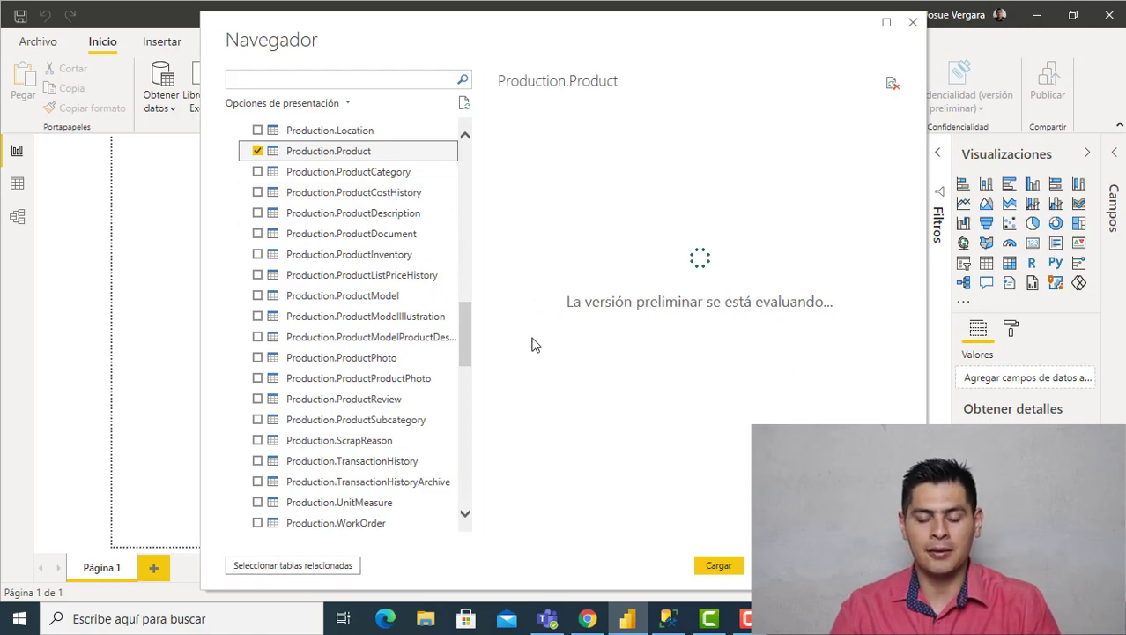
{"action": "left_click_drag", "start_coordinate": [543, 529], "coordinate": [522, 552]}
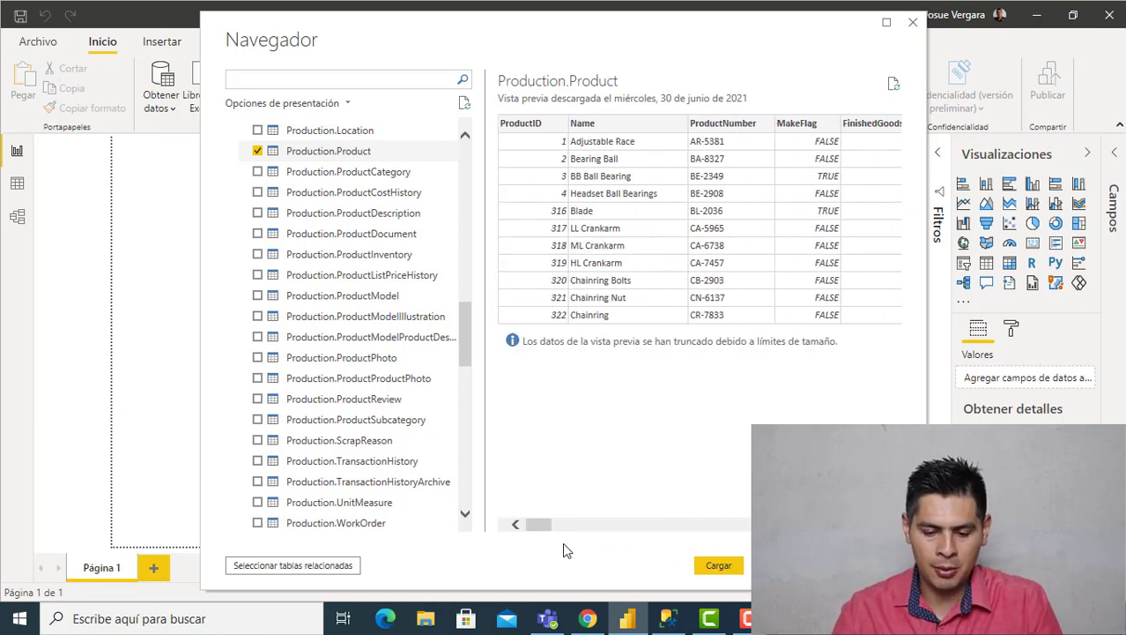
Switch to SQL Server Management Studio, connect to DESKTOP-5QB794M with Windows Authentication and bring up the empty SQLQuery8.sql query.
{"action": "key", "text": "alt+Tab"}
{"action": "left_click", "coordinate": [507, 328]}
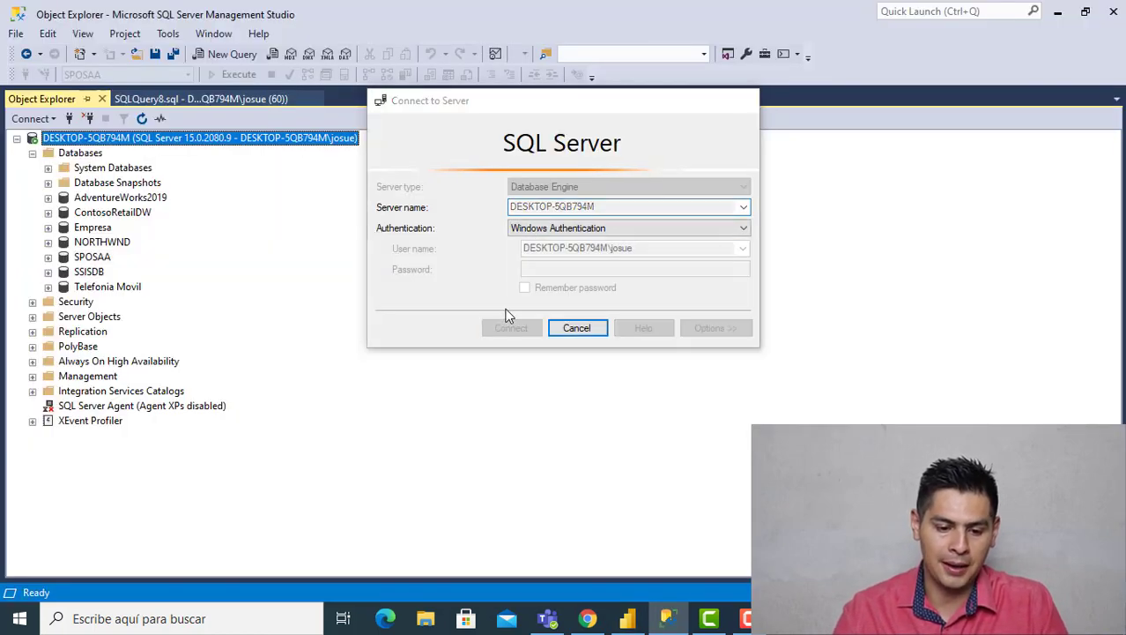
{"action": "left_click", "coordinate": [185, 100]}
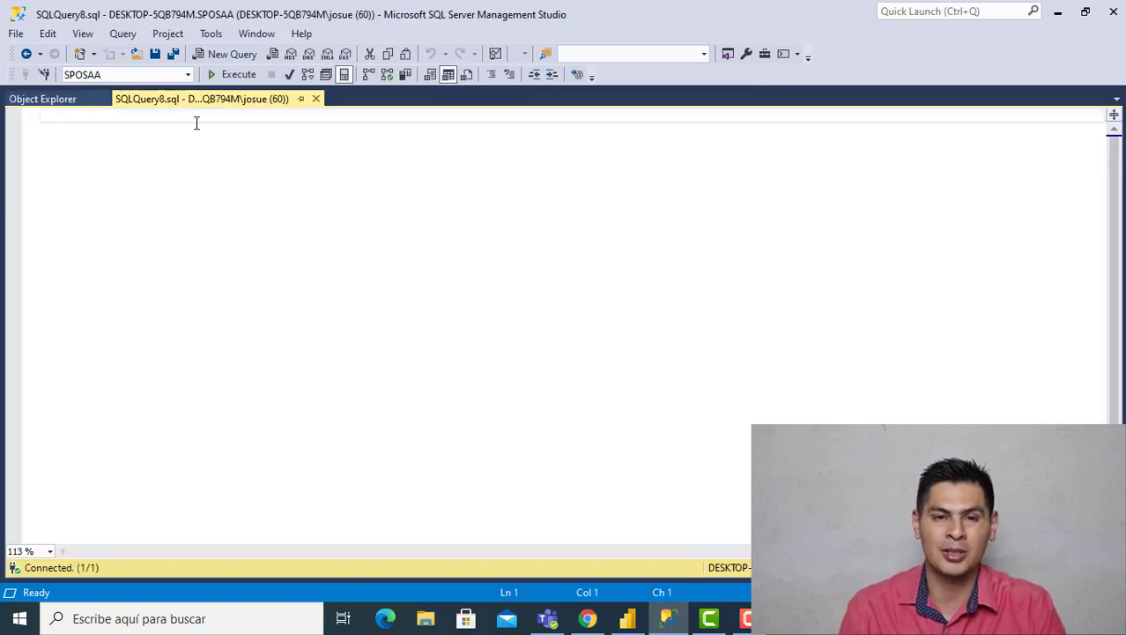
Write USE AdventureWorks2019 followed by GO in the query and execute it to switch databases.
{"action": "type", "text": "SE"}
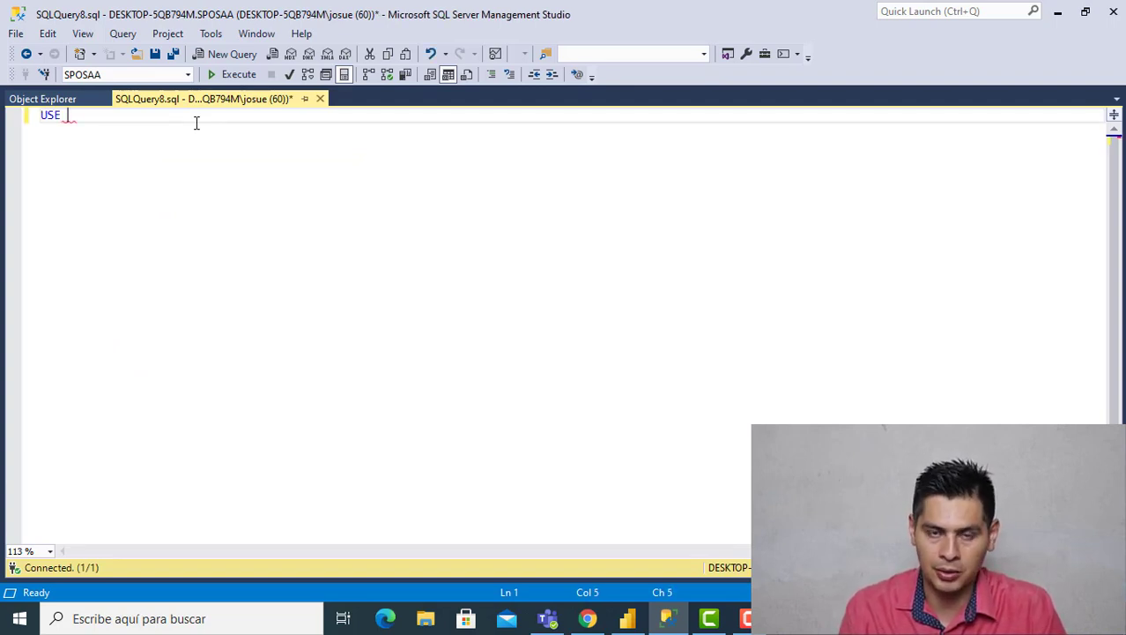
{"action": "type", "text": "SE AdventureWorks2019"}
{"action": "key", "text": "Tab"}
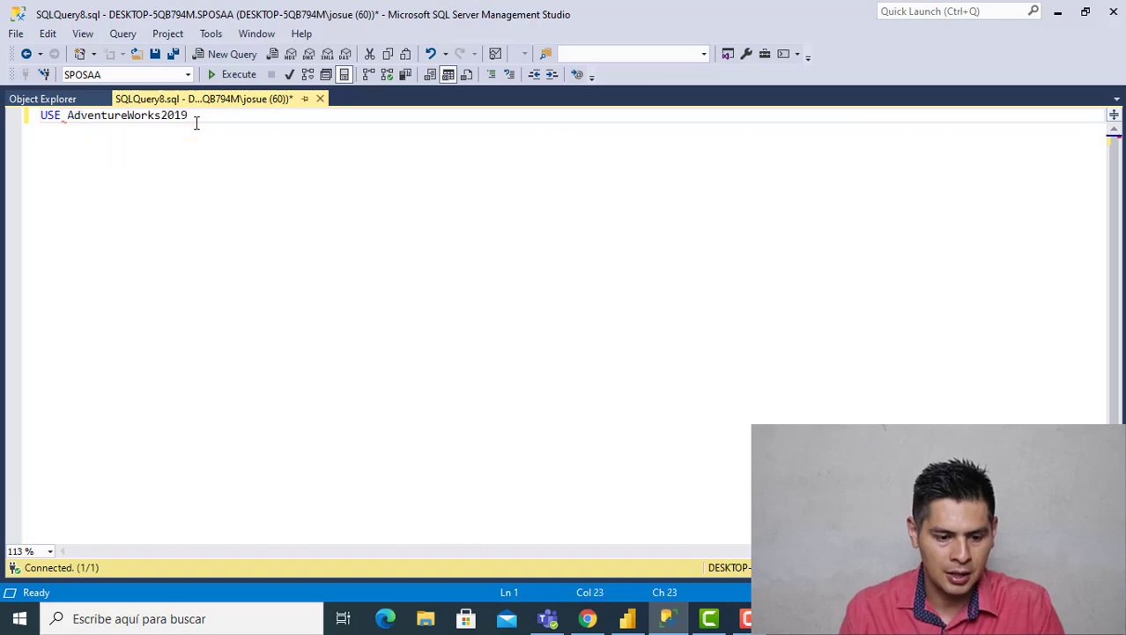
{"action": "key", "text": "Return"}
{"action": "type", "text": "GO"}
{"action": "key", "text": "Return"}
{"action": "key", "text": "F5"}
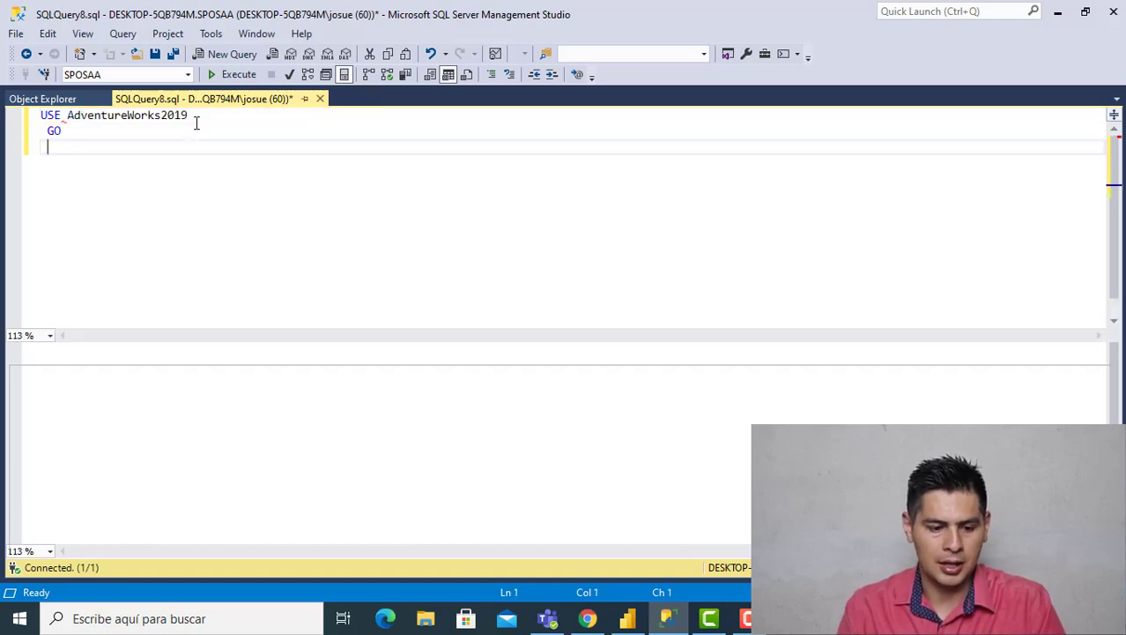
Add SELECT * FROM Production.Product below the GO line, execute the query and look through the result columns.
{"action": "key", "text": "Return"}
{"action": "type", "text": "SEL"}
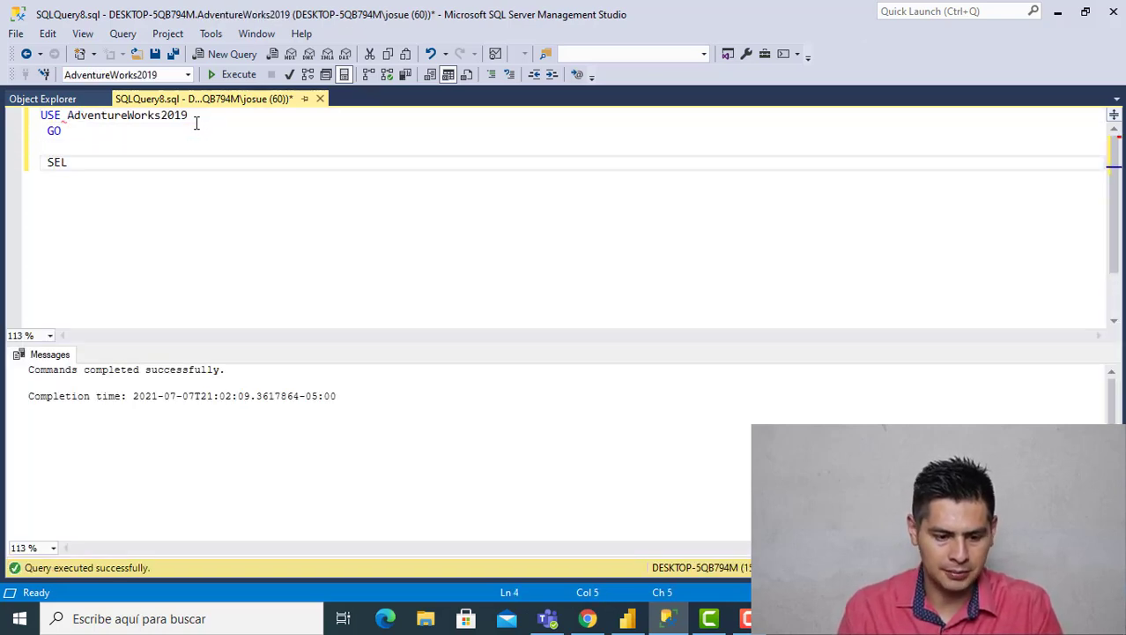
{"action": "type", "text": "ECT * FROM "}
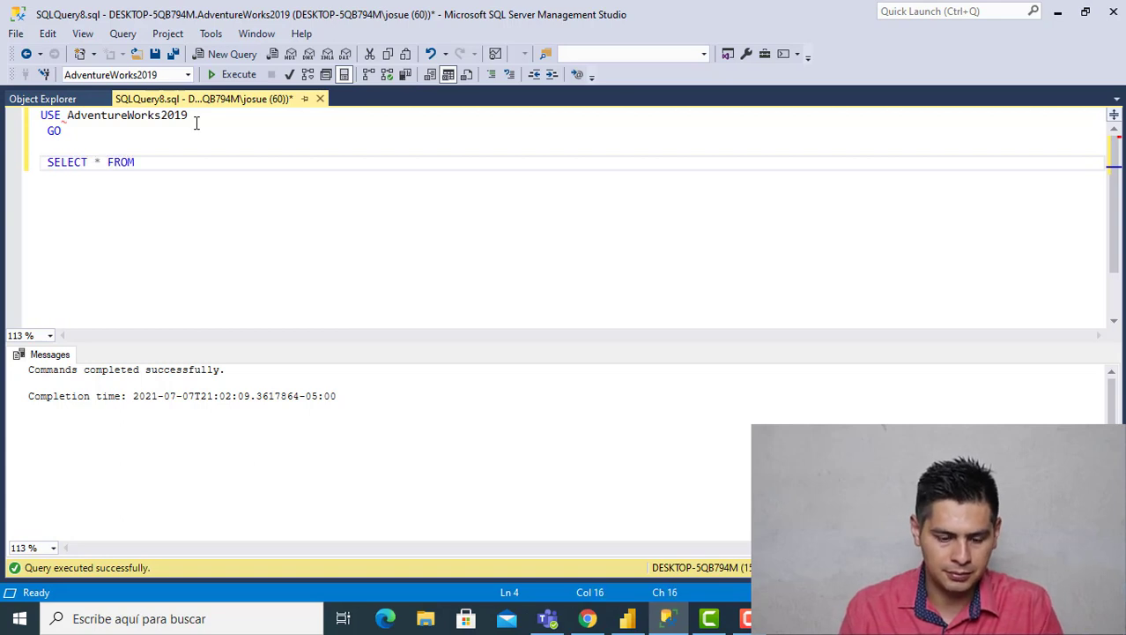
{"action": "type", "text": " P"}
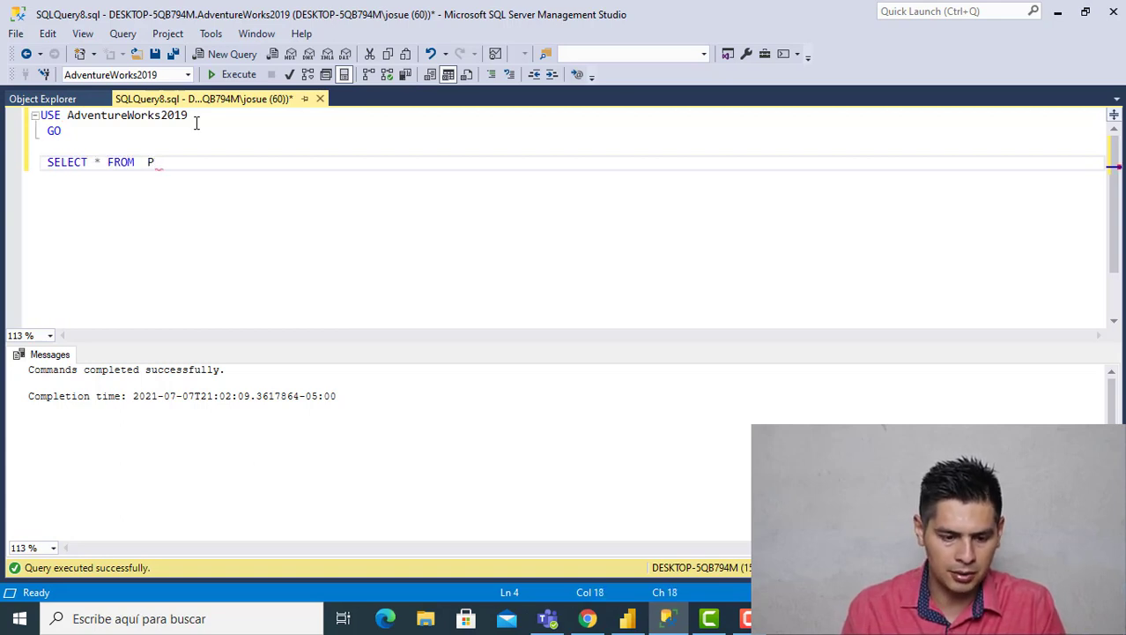
{"action": "type", "text": "roduction.PRO"}
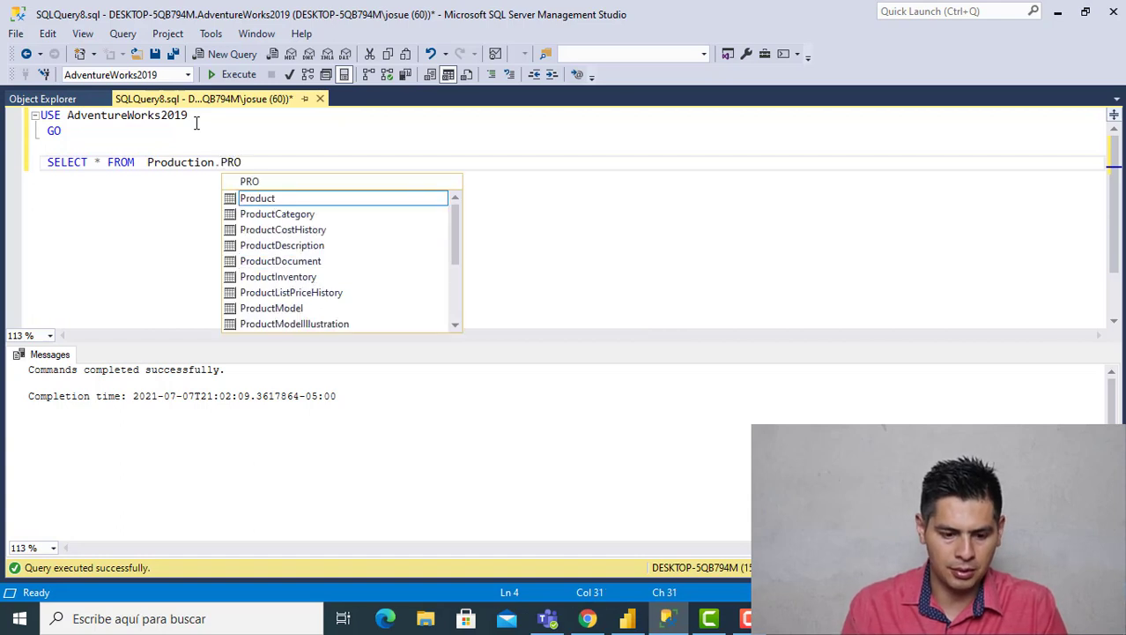
{"action": "key", "text": "Escape"}
{"action": "type", "text": "D"}
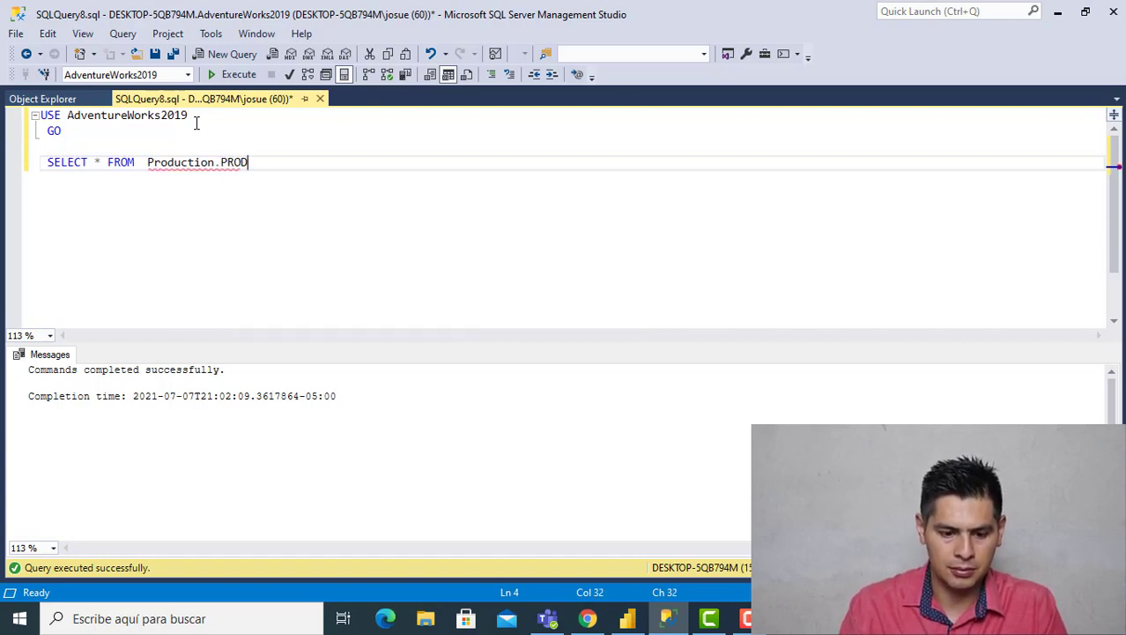
{"action": "type", "text": "U"}
{"action": "key", "text": "Down"}
{"action": "key", "text": "Up"}
{"action": "key", "text": "Tab"}
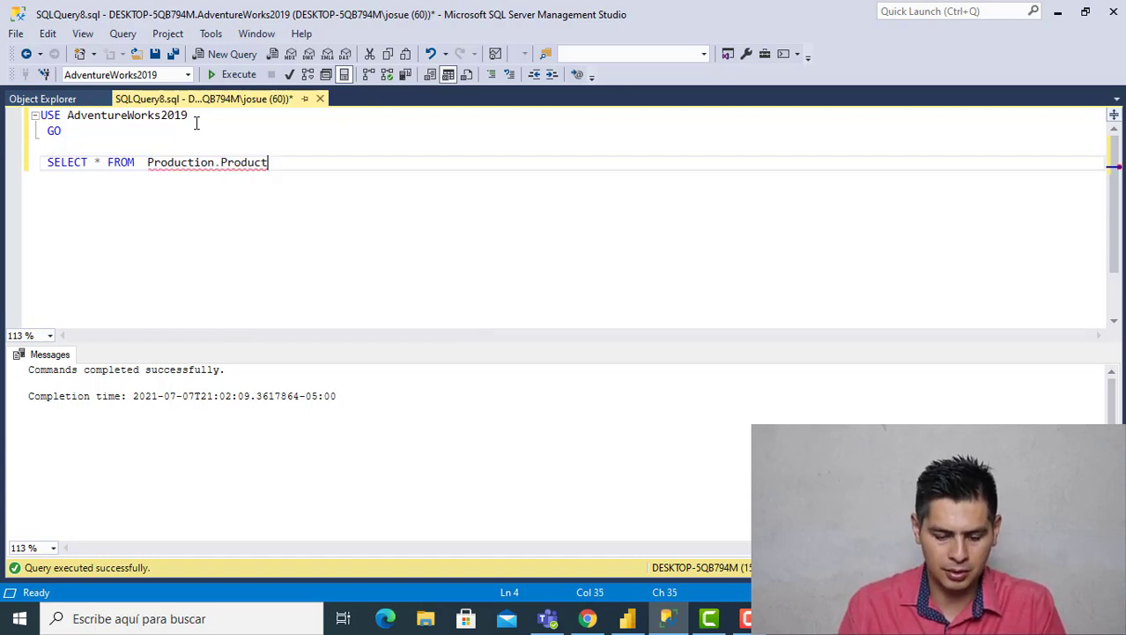
{"action": "key", "text": "F5"}
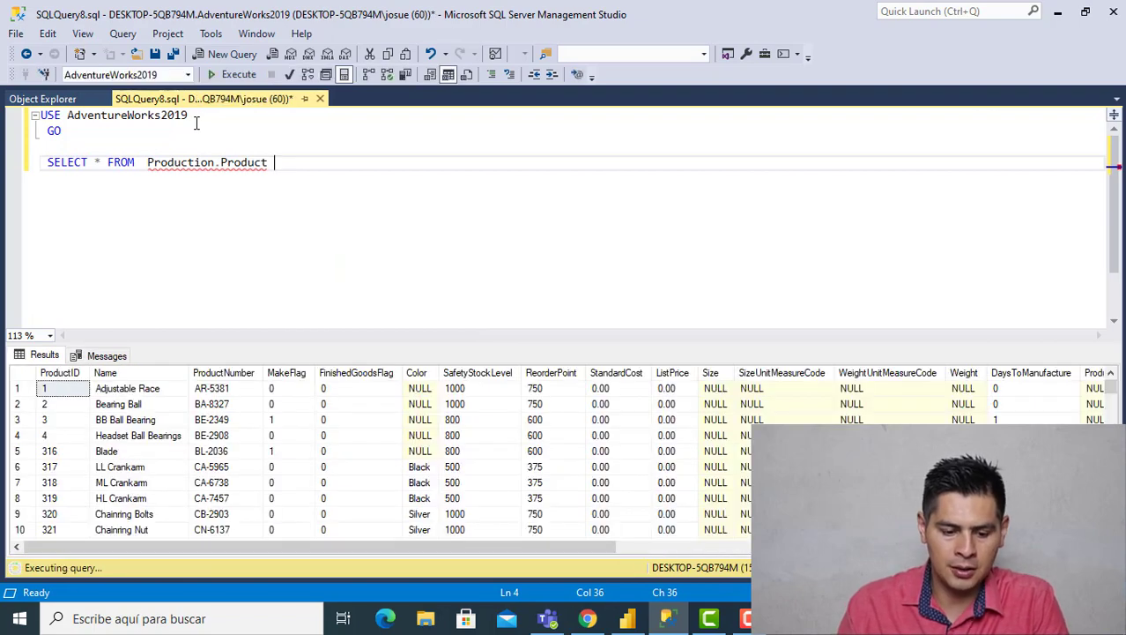
{"action": "left_click_drag", "start_coordinate": [502, 545], "coordinate": [380, 558]}
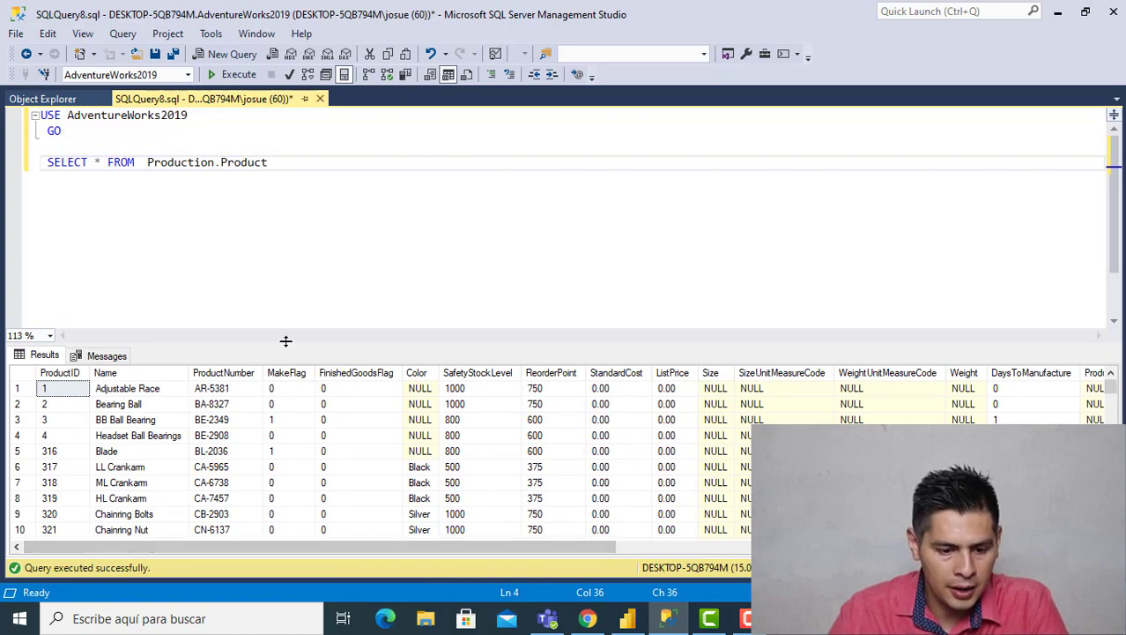
Expand the AdventureWorks2019 database's tables in Object Explorer and examine the list of Person, Production, Purchasing and Sales tables.
{"action": "left_click", "coordinate": [49, 98]}
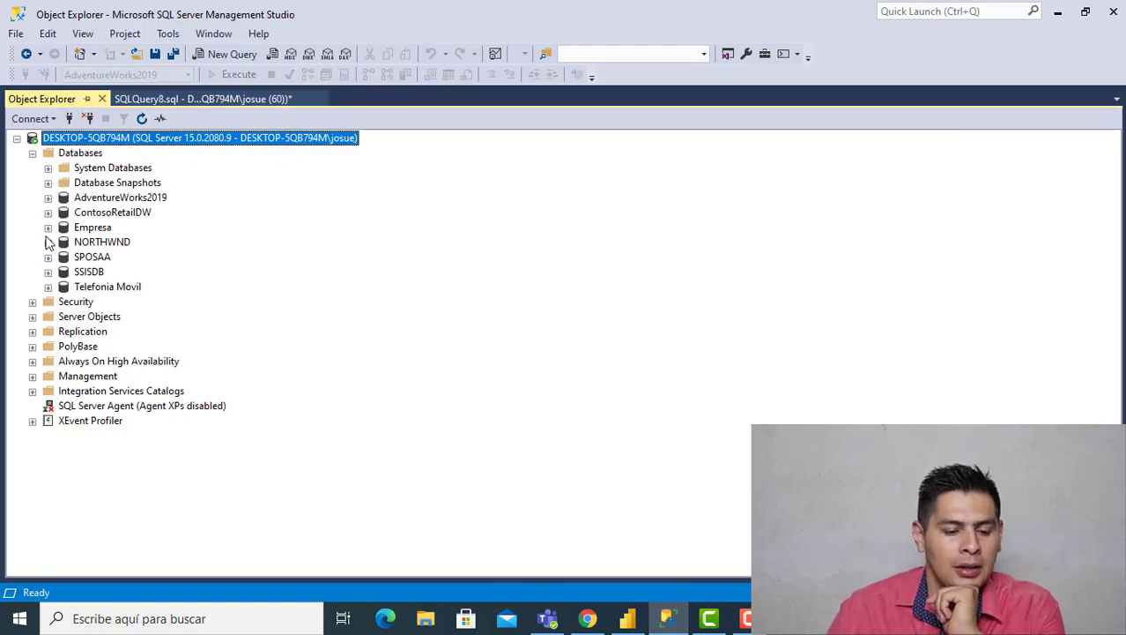
{"action": "left_click", "coordinate": [48, 198]}
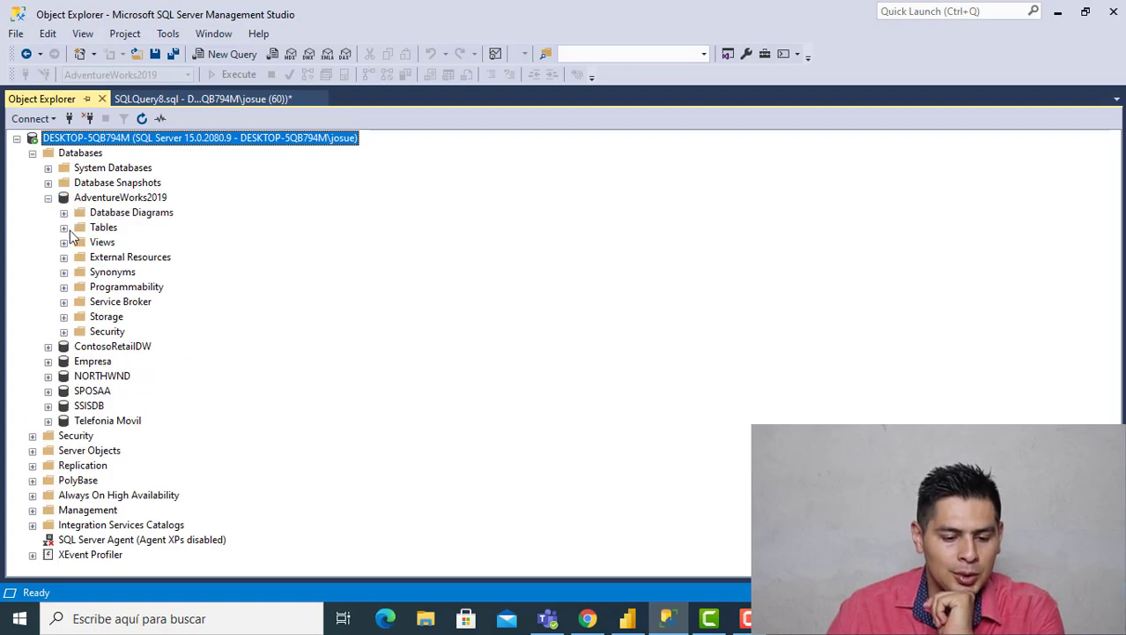
{"action": "left_click", "coordinate": [63, 227]}
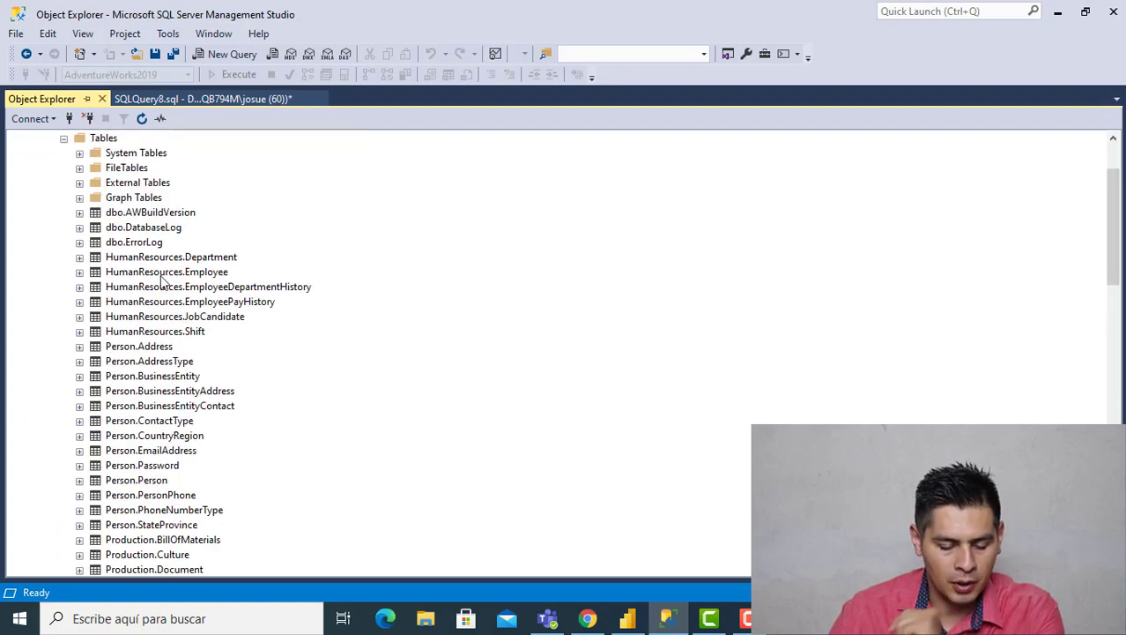
{"action": "scroll", "coordinate": [187, 322], "scroll_direction": "down", "scroll_amount": 4}
{"action": "scroll", "coordinate": [187, 321], "scroll_direction": "down", "scroll_amount": 1}
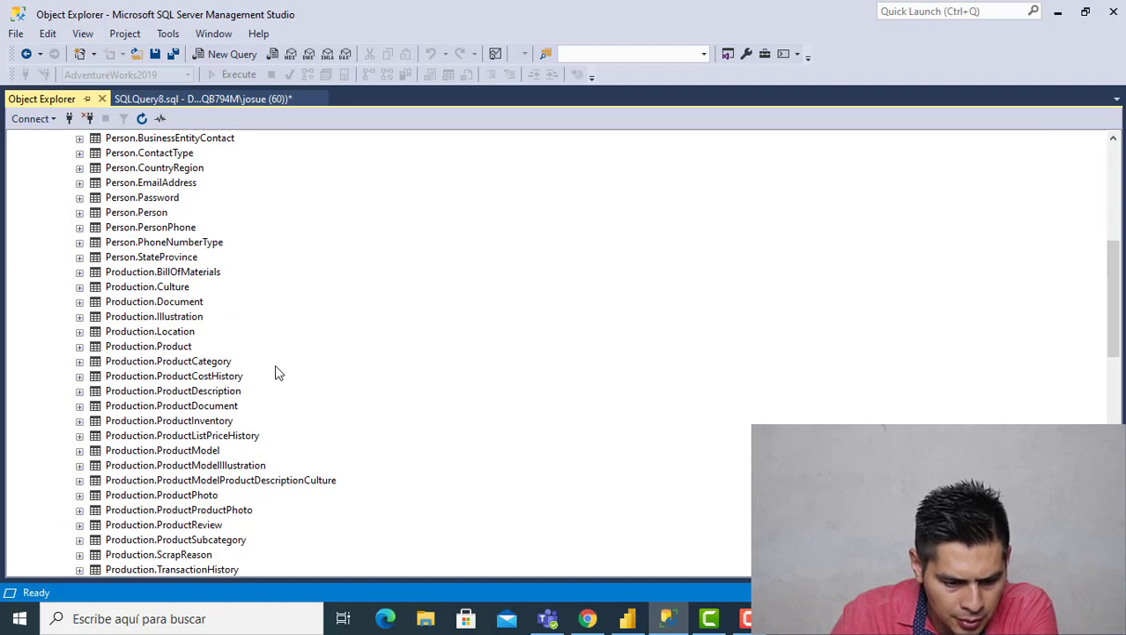
{"action": "scroll", "coordinate": [291, 406], "scroll_direction": "down", "scroll_amount": 2}
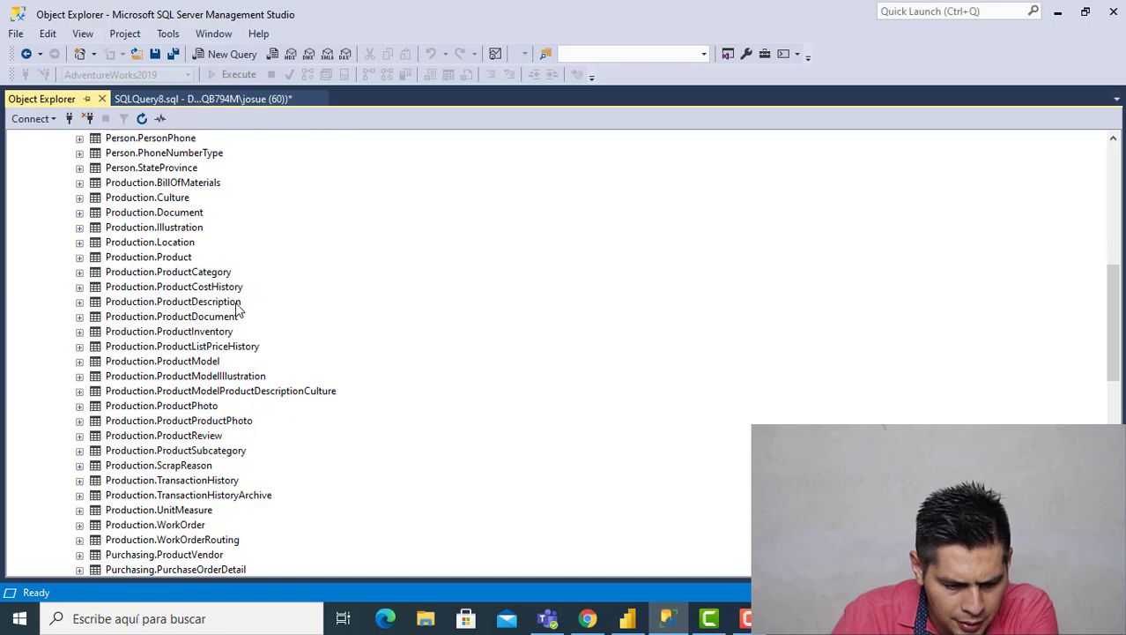
{"action": "scroll", "coordinate": [258, 410], "scroll_direction": "down", "scroll_amount": 4}
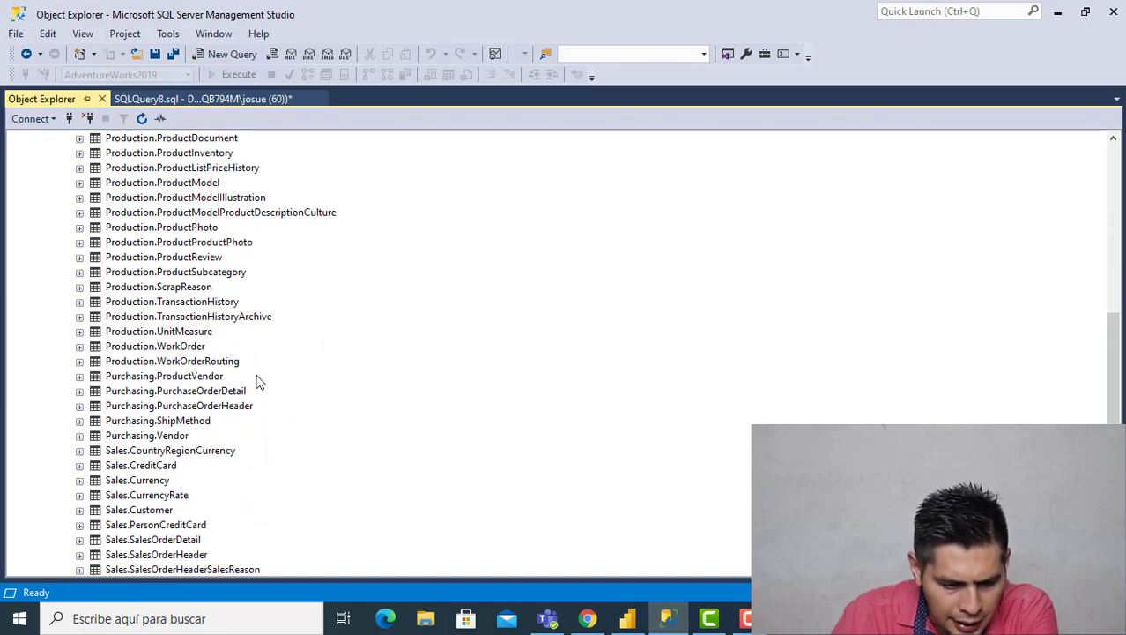
{"action": "scroll", "coordinate": [265, 370], "scroll_direction": "up", "scroll_amount": 14}
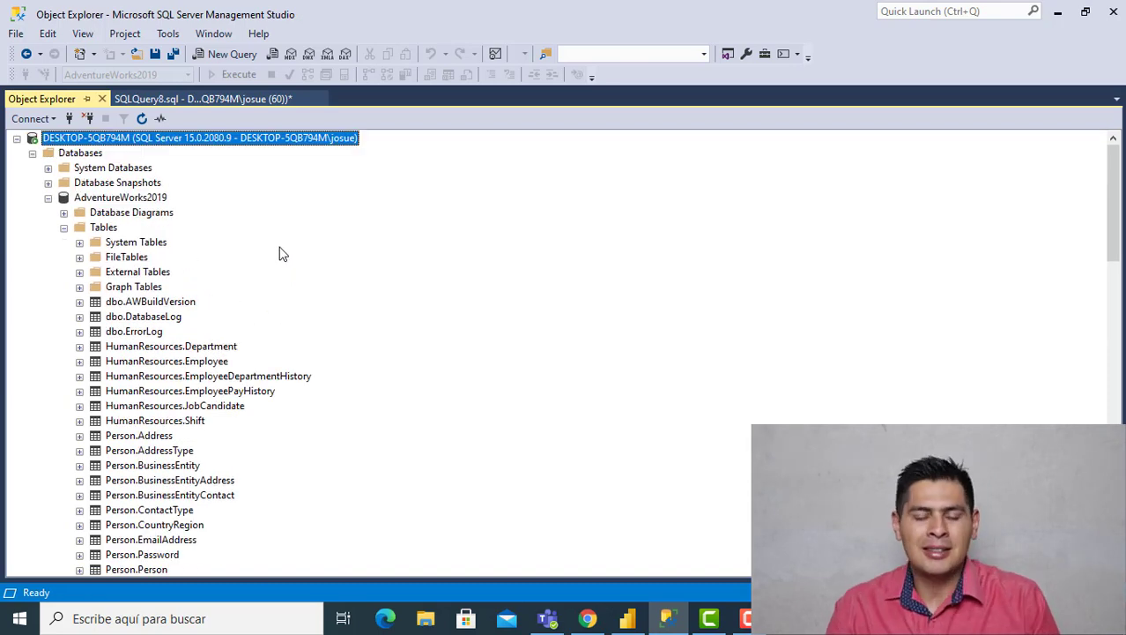
Switch to Power BI Desktop and add Production.ProductCategory and Production.ProductSubcategory to the tables selected in the Navigator.
{"action": "left_click", "coordinate": [236, 100]}
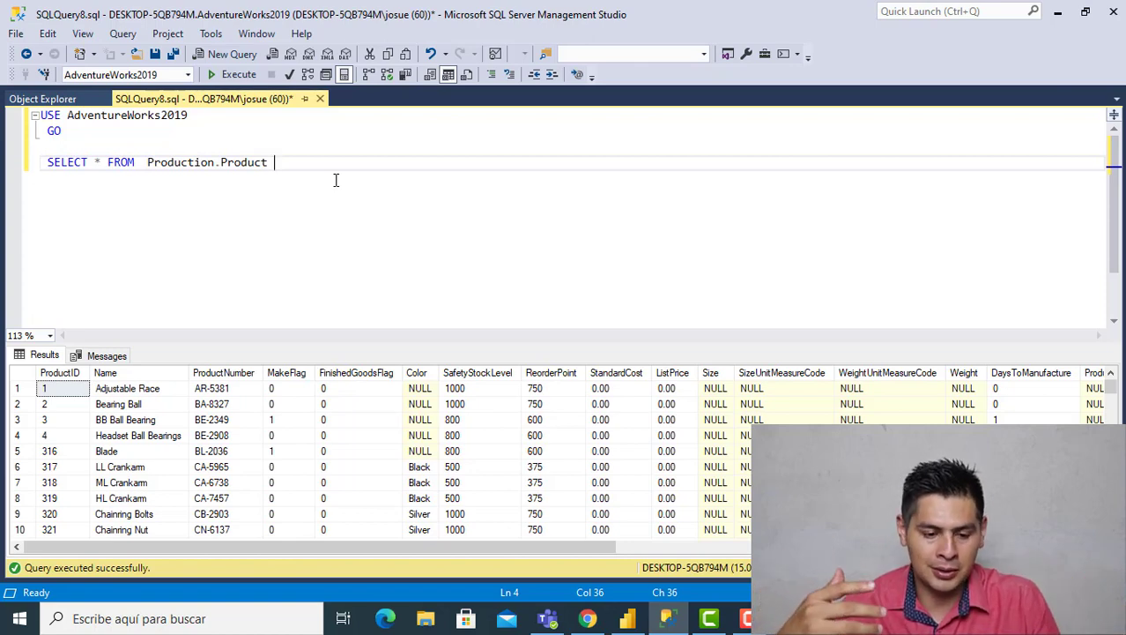
{"action": "key", "text": "alt+Tab"}
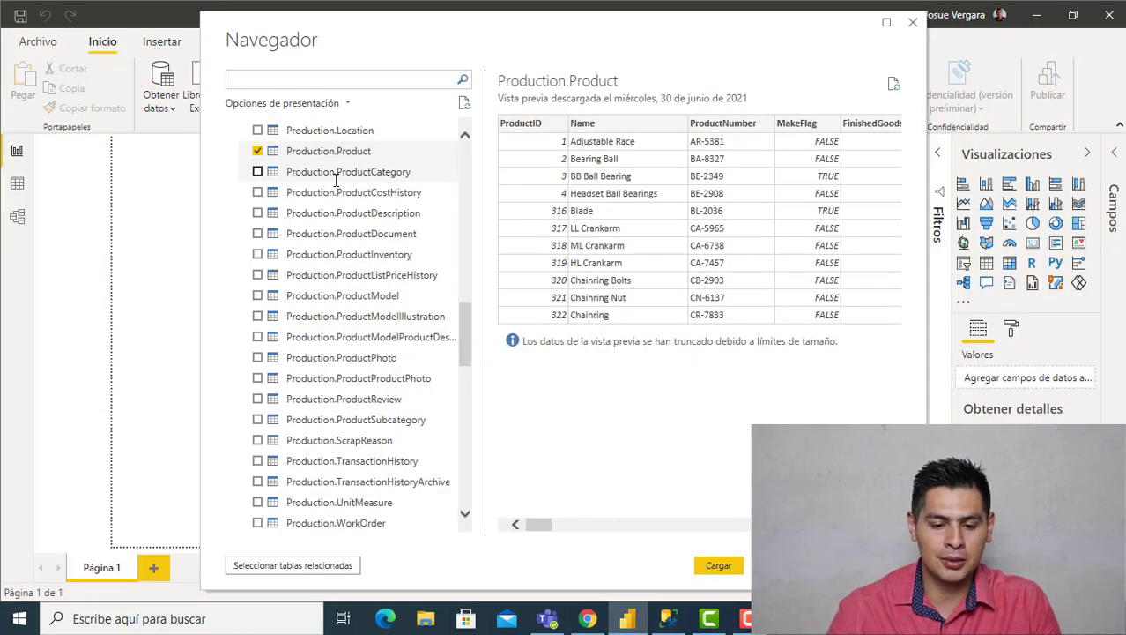
{"action": "left_click", "coordinate": [257, 173]}
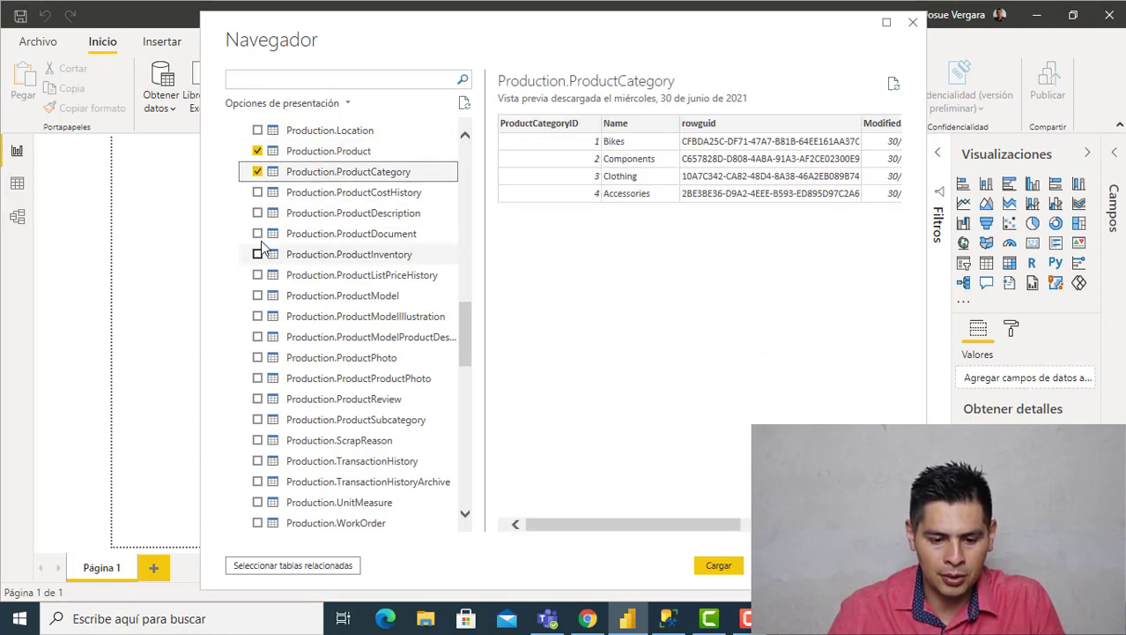
{"action": "scroll", "coordinate": [283, 353], "scroll_direction": "down", "scroll_amount": 2}
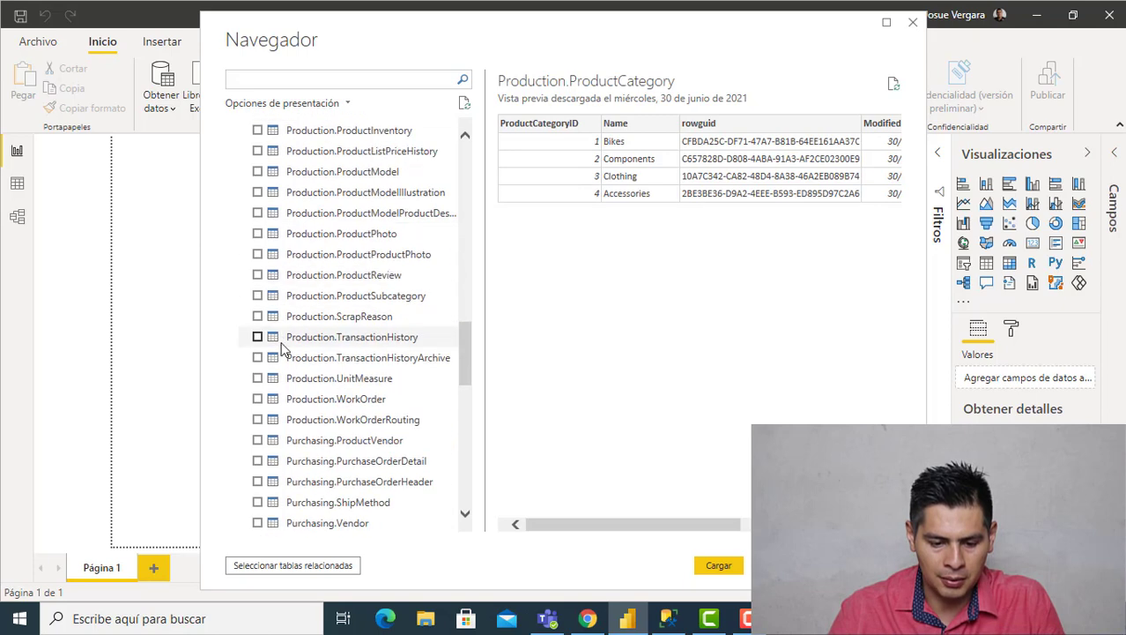
{"action": "left_click", "coordinate": [259, 295]}
{"action": "scroll", "coordinate": [370, 304], "scroll_direction": "down", "scroll_amount": 1}
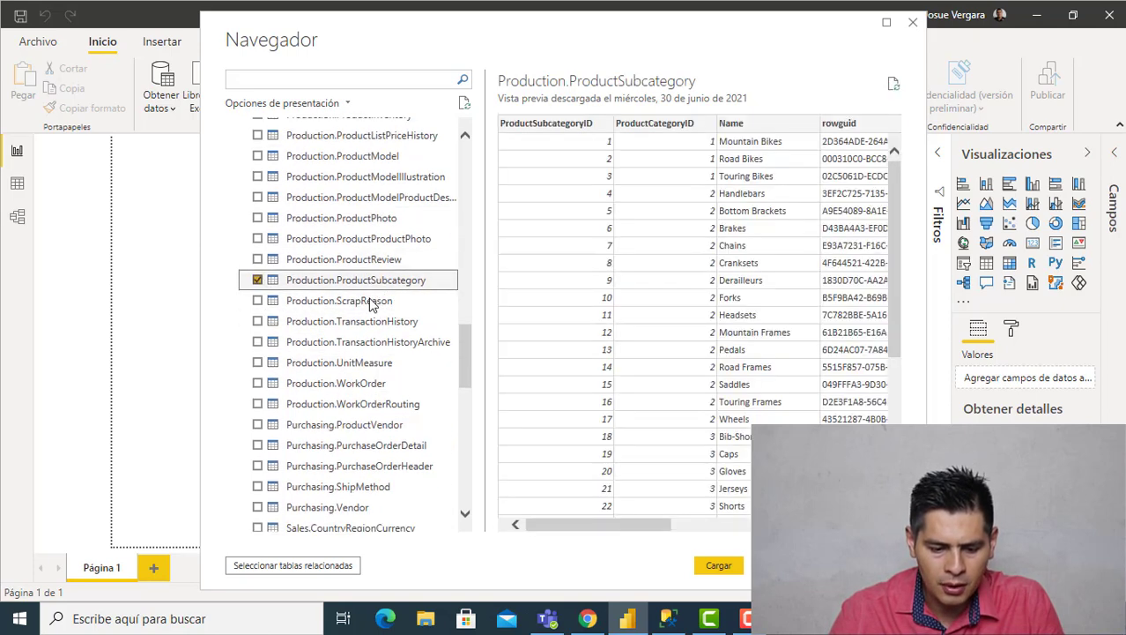
Add Sales.Customer, Sales.Store and Sales.SalesTerritory to the Navigator's table selection.
{"action": "scroll", "coordinate": [370, 304], "scroll_direction": "down", "scroll_amount": 7}
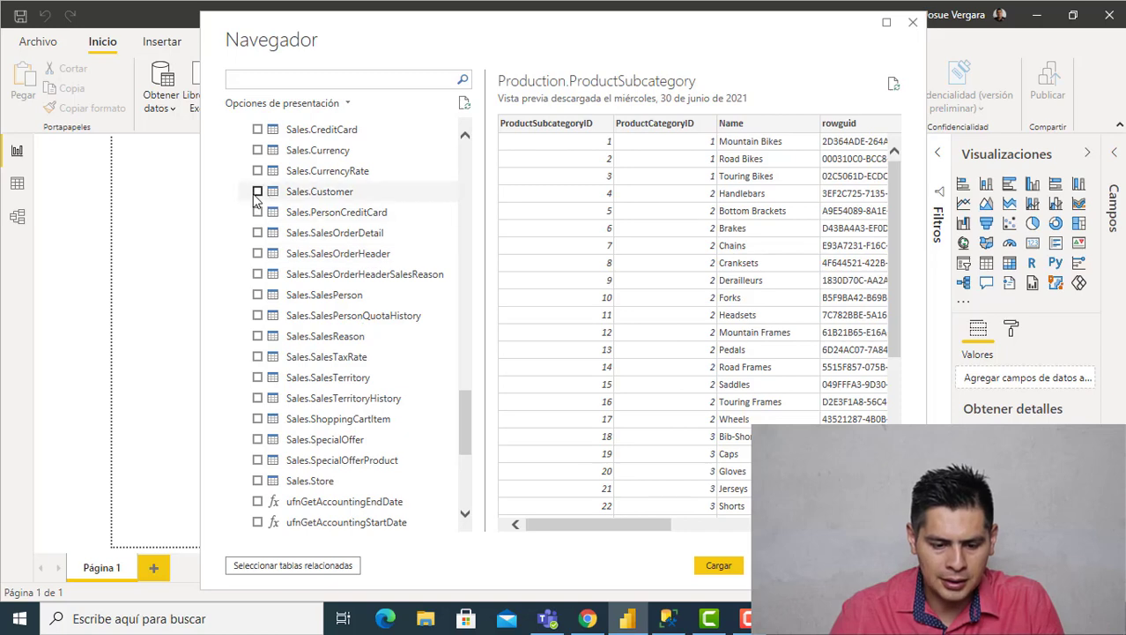
{"action": "left_click", "coordinate": [257, 194]}
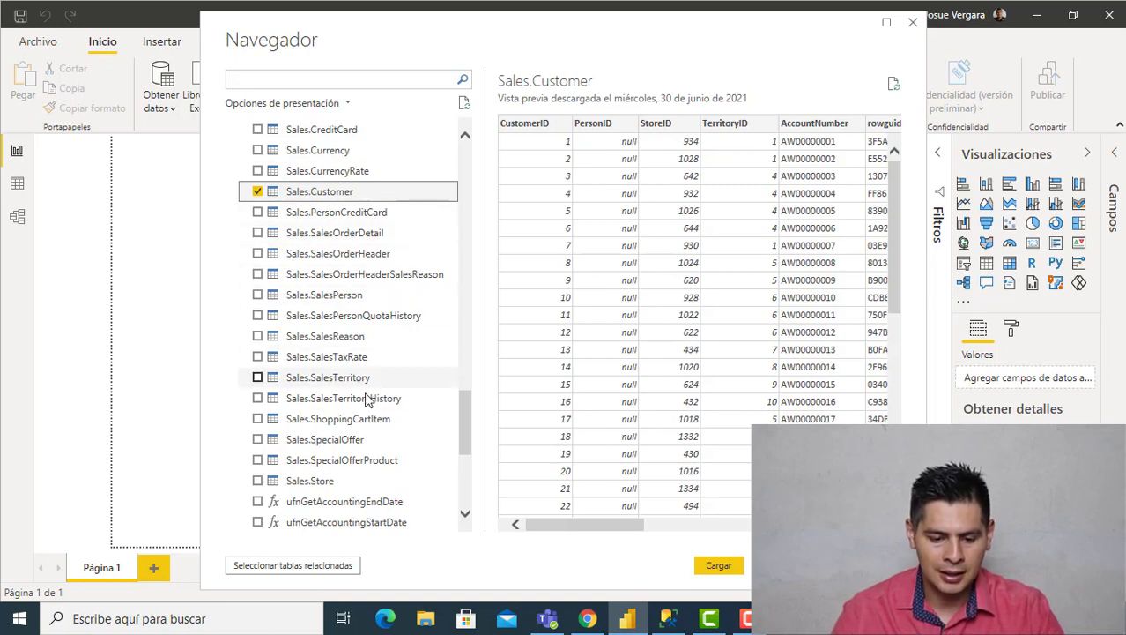
{"action": "left_click", "coordinate": [258, 481]}
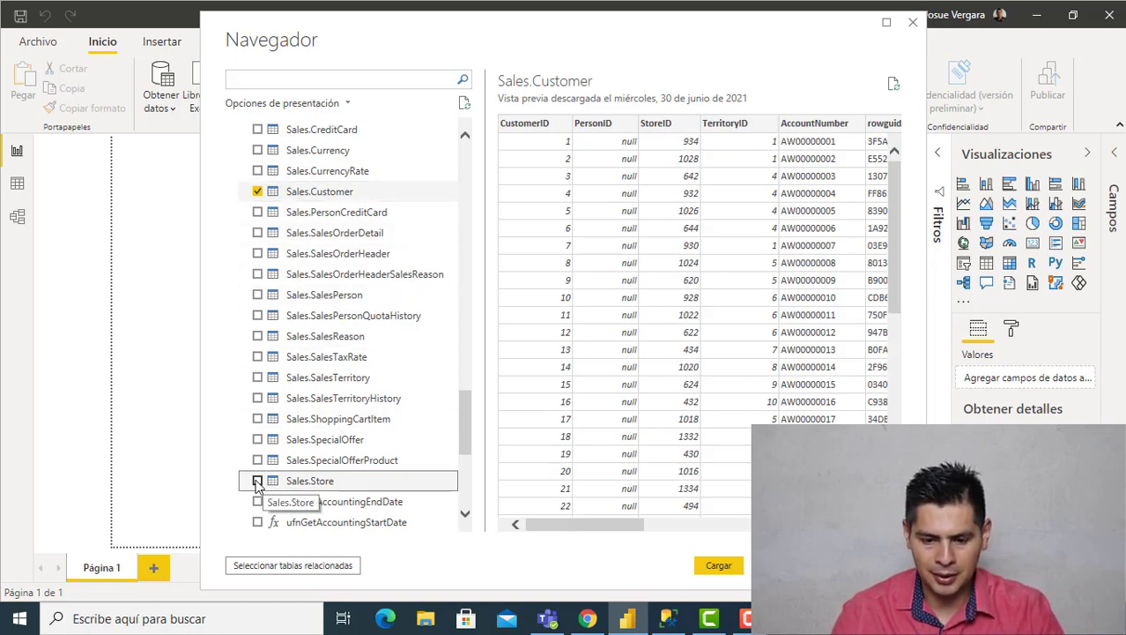
{"action": "left_click", "coordinate": [257, 481]}
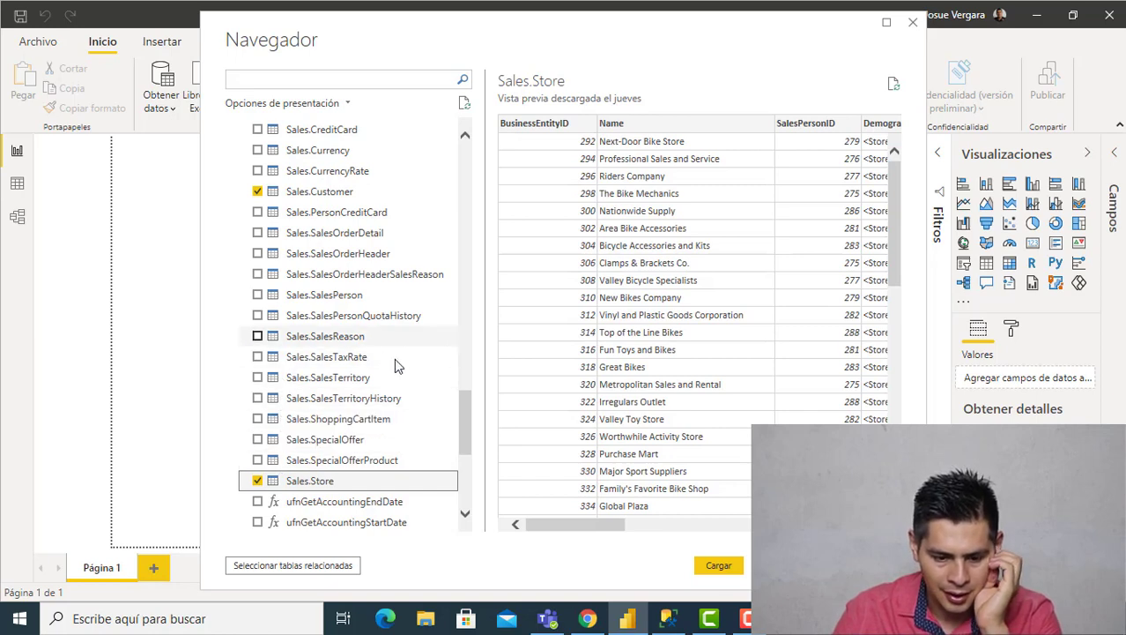
{"action": "left_click", "coordinate": [258, 377]}
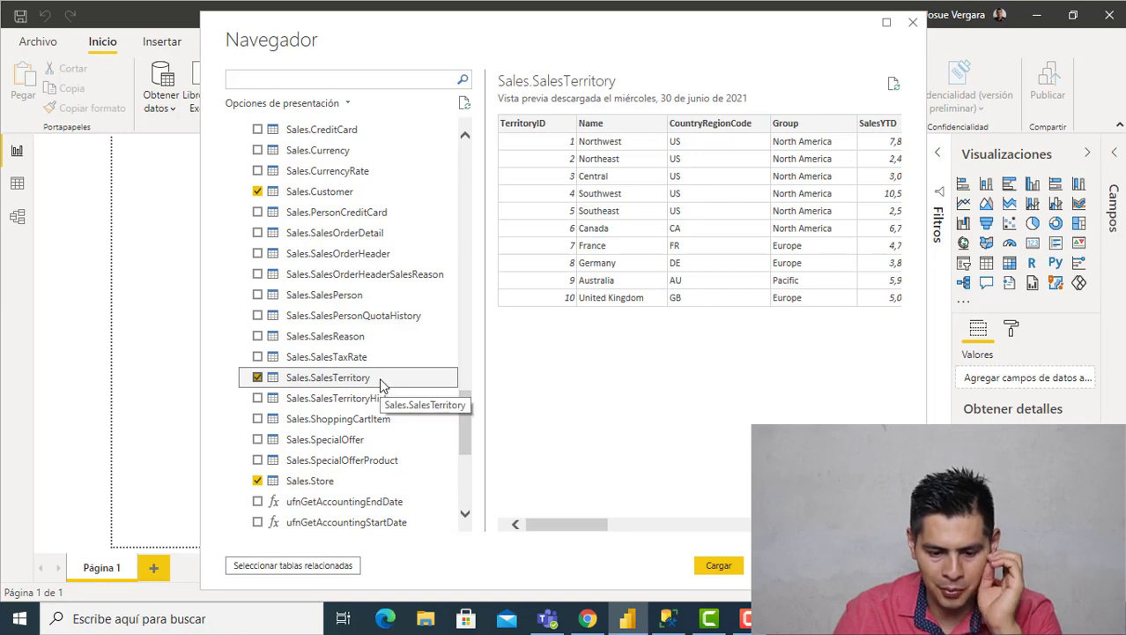
Look through the Navigator's views and tables to review which AdventureWorks2019 tables are selected for import.
{"action": "scroll", "coordinate": [388, 366], "scroll_direction": "up", "scroll_amount": 5}
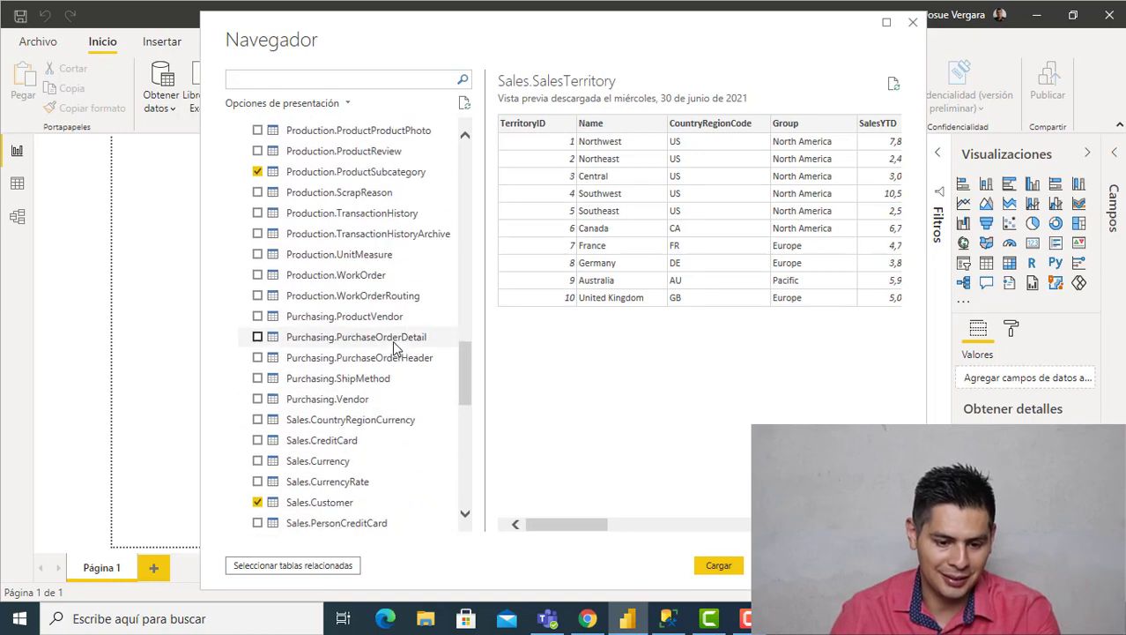
{"action": "scroll", "coordinate": [394, 347], "scroll_direction": "up", "scroll_amount": 5}
{"action": "scroll", "coordinate": [396, 341], "scroll_direction": "up", "scroll_amount": 5}
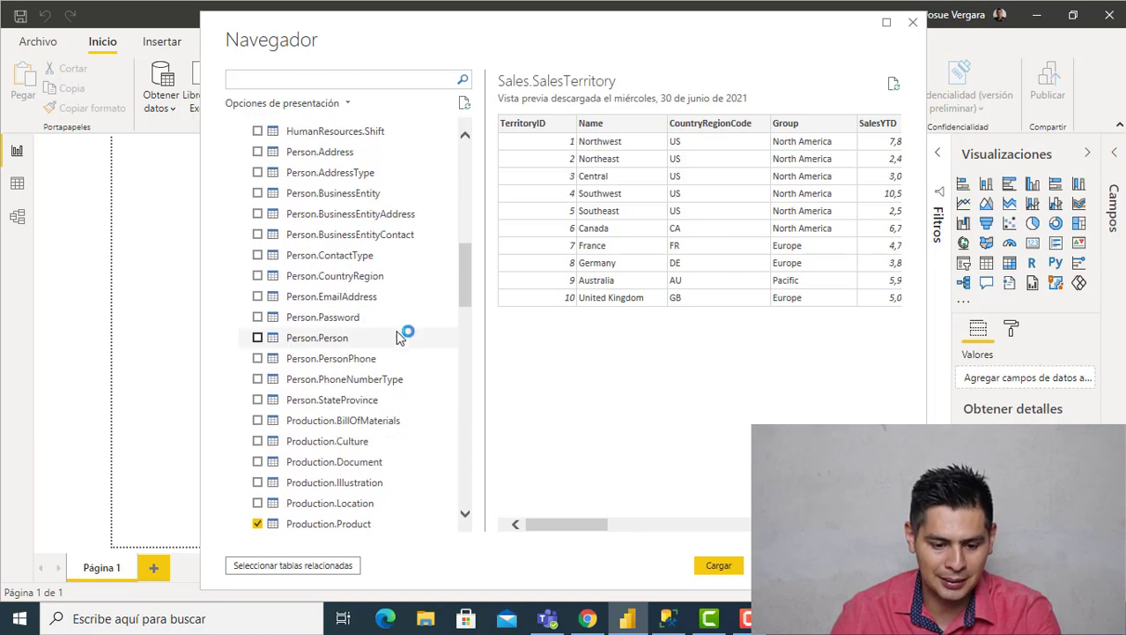
{"action": "scroll", "coordinate": [396, 324], "scroll_direction": "up", "scroll_amount": 5}
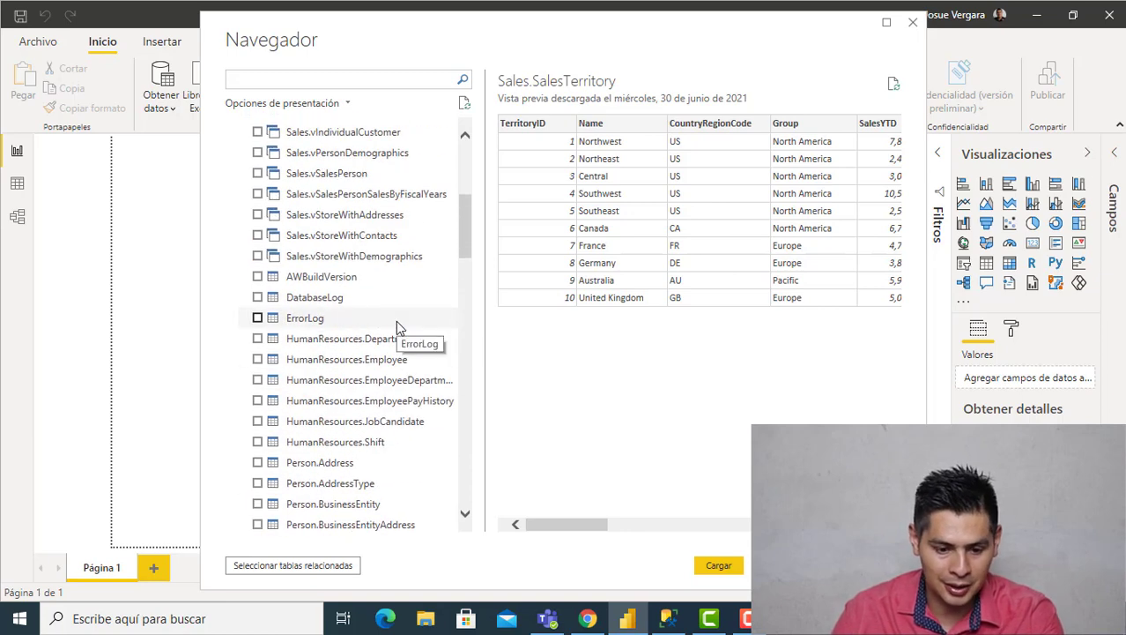
{"action": "scroll", "coordinate": [397, 324], "scroll_direction": "up", "scroll_amount": 3}
{"action": "scroll", "coordinate": [401, 314], "scroll_direction": "down", "scroll_amount": 4}
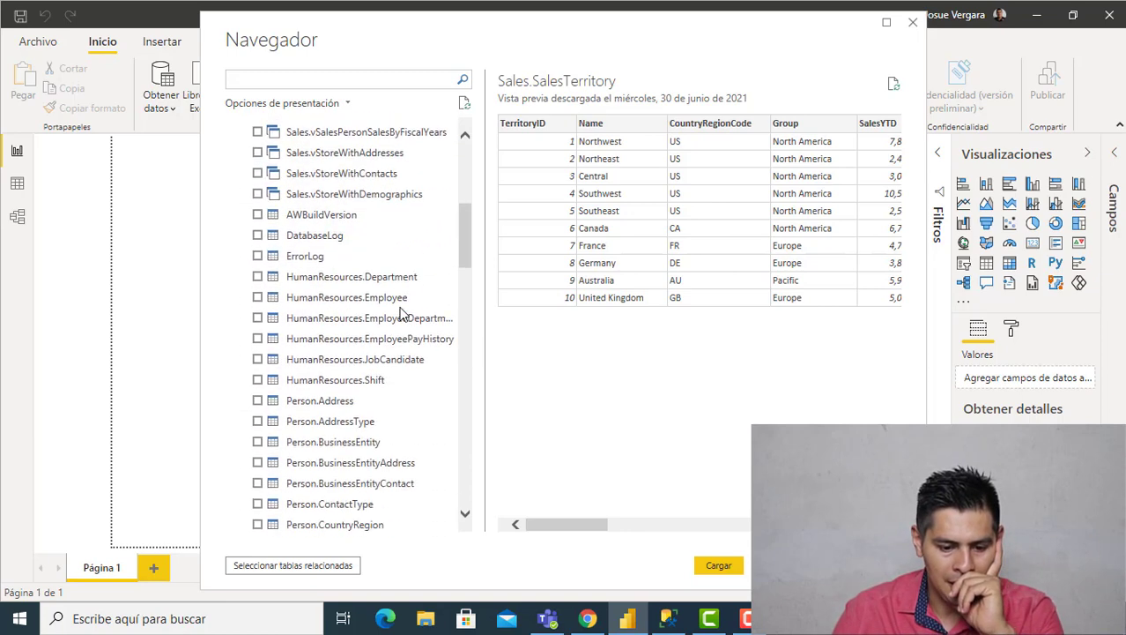
{"action": "scroll", "coordinate": [401, 315], "scroll_direction": "down", "scroll_amount": 5}
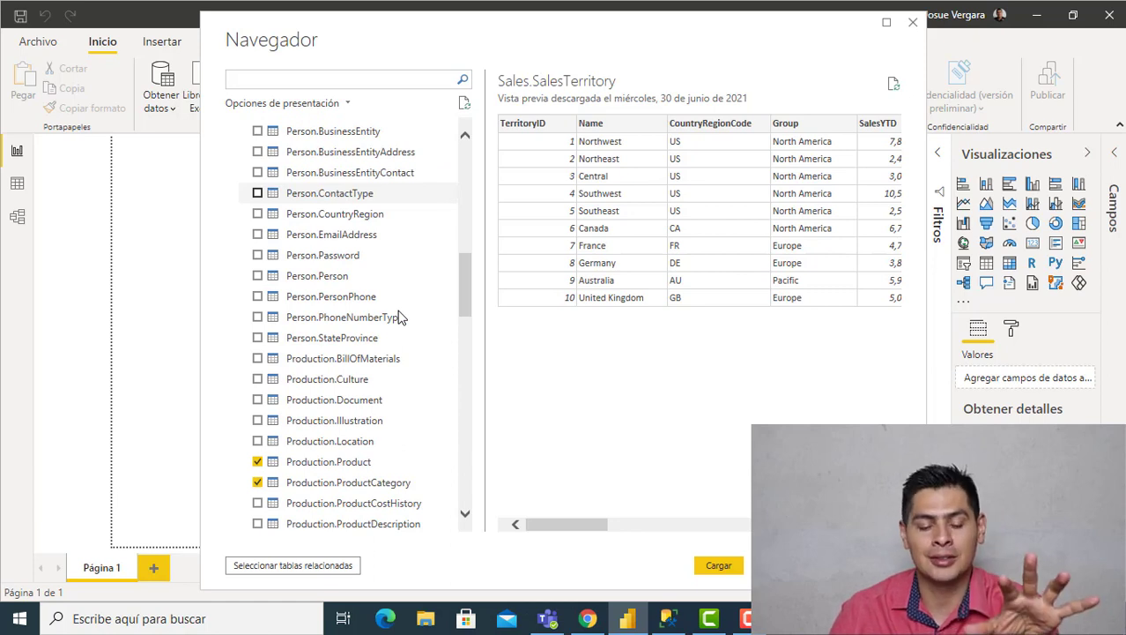
{"action": "left_click", "coordinate": [398, 317]}
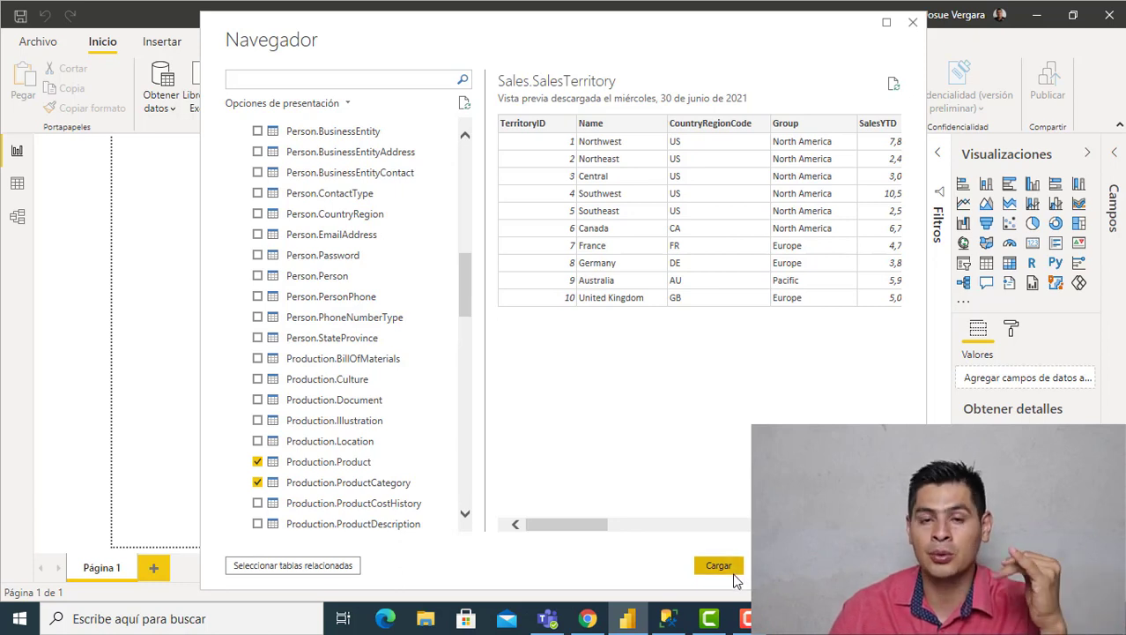
{"action": "scroll", "coordinate": [447, 409], "scroll_direction": "down", "scroll_amount": 5}
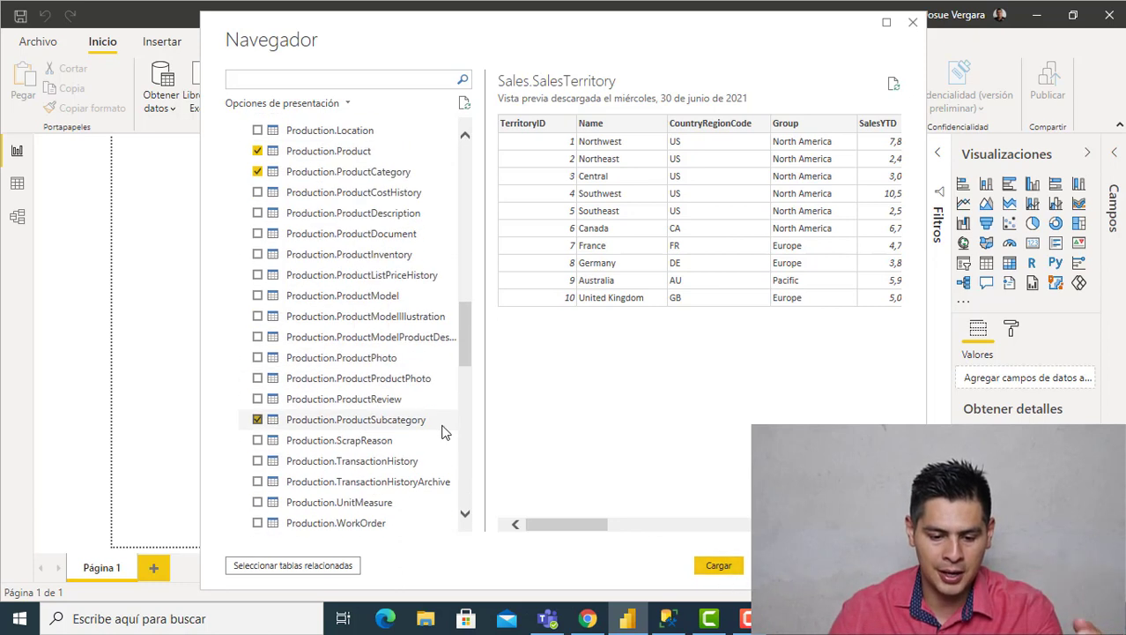
{"action": "scroll", "coordinate": [426, 440], "scroll_direction": "down", "scroll_amount": 5}
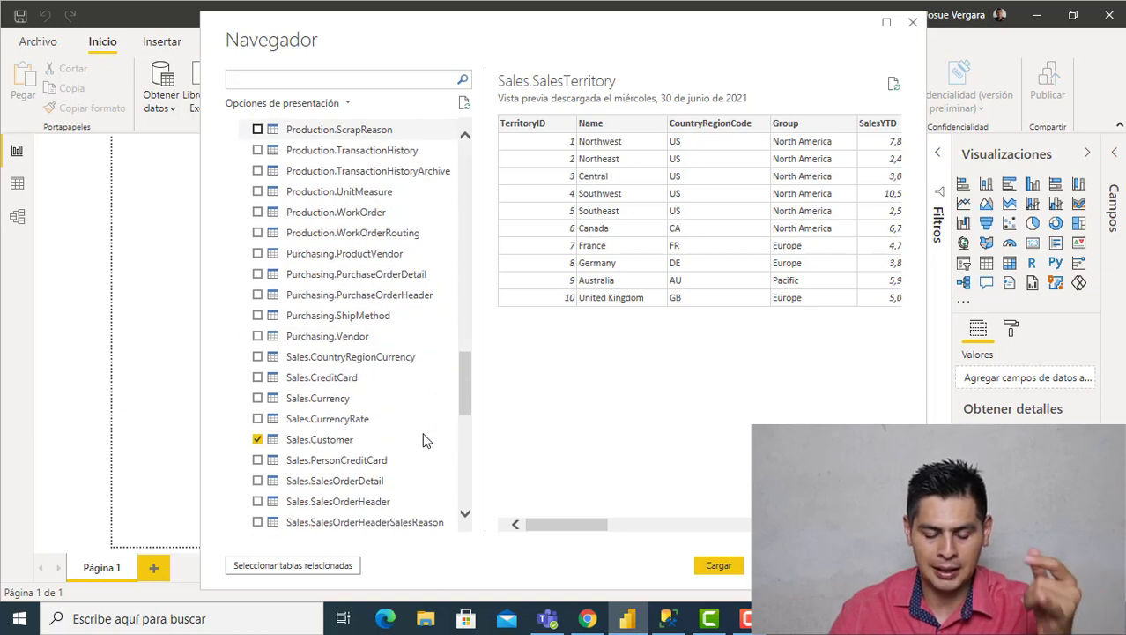
{"action": "scroll", "coordinate": [424, 440], "scroll_direction": "down", "scroll_amount": 5}
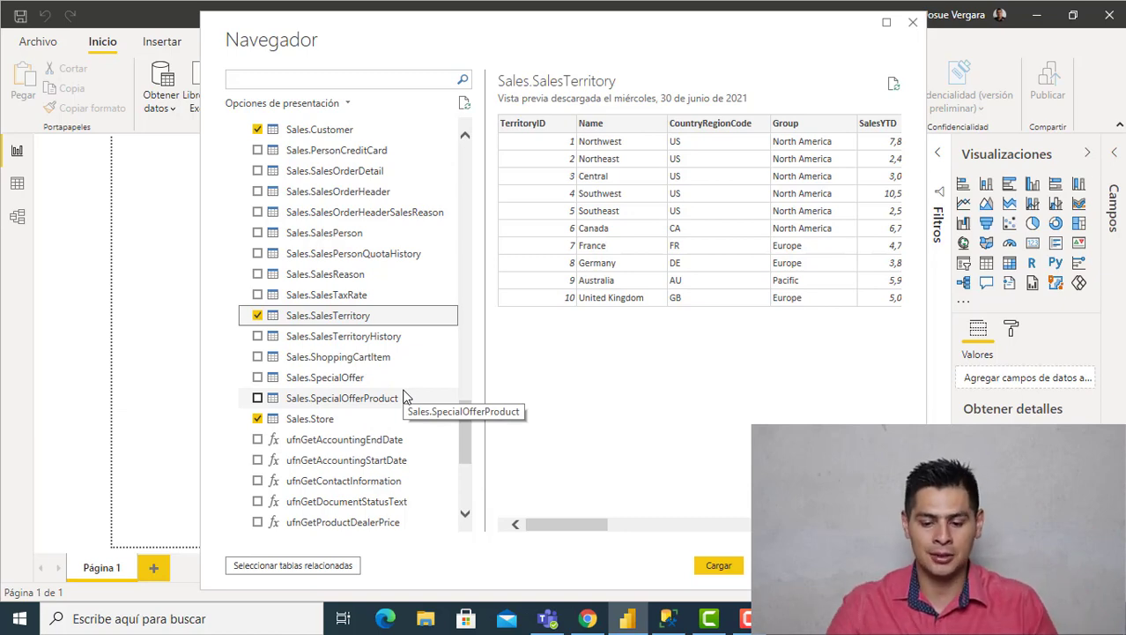
Load the selected tables into the report and switch to SQL Server Management Studio.
{"action": "left_click", "coordinate": [716, 566]}
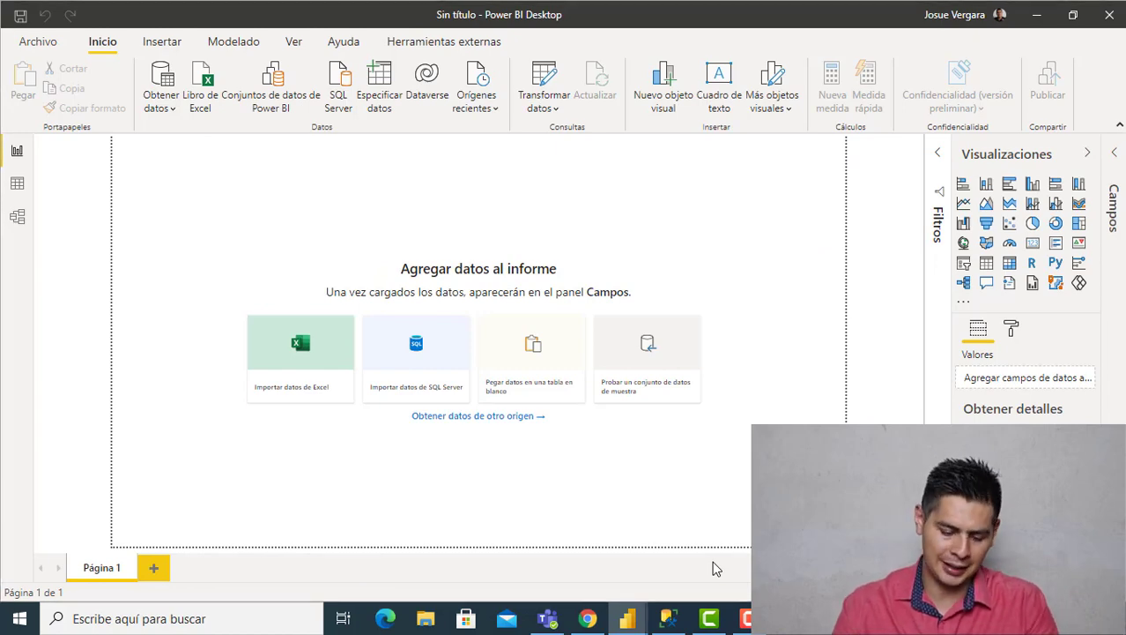
{"action": "key", "text": "alt+Tab"}
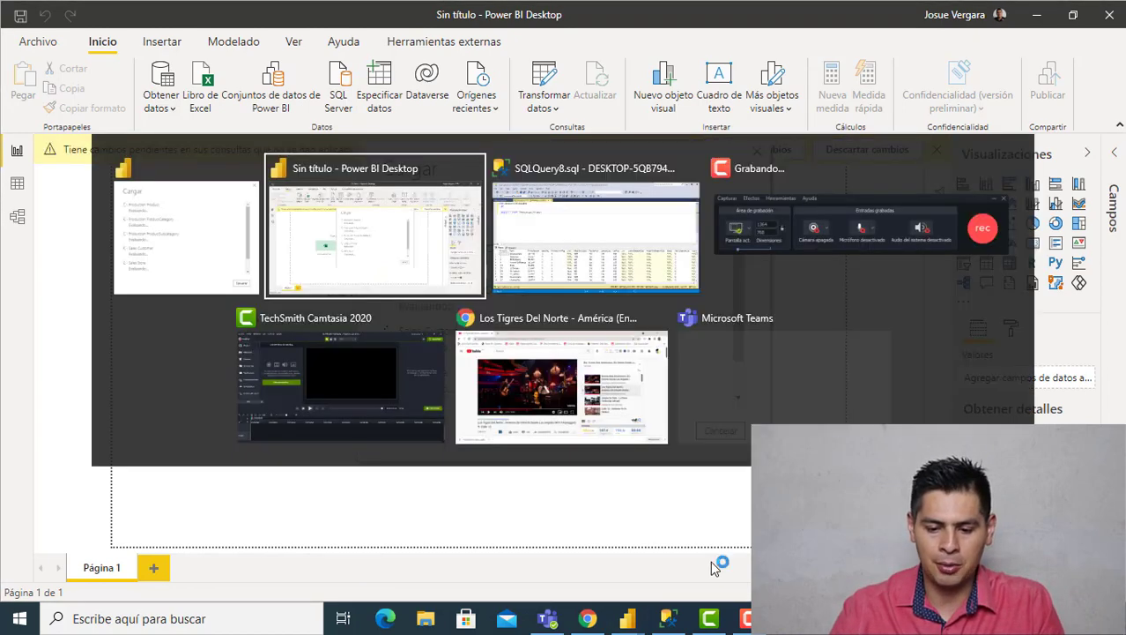
{"action": "key", "text": "alt+Tab"}
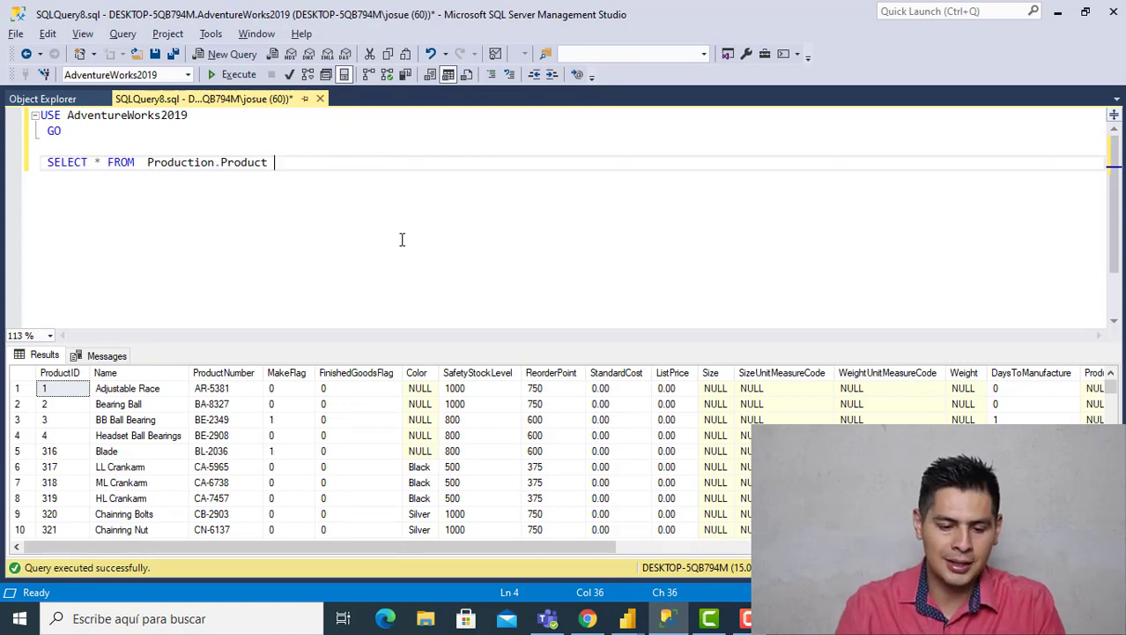
Delete the whole SELECT * FROM Production.Product statement below the GO line in SQLQuery8.sql.
{"action": "key", "text": "BackSpace"}
{"action": "key", "text": "BackSpace"}
{"action": "key", "text": "BackSpace"}
{"action": "key", "text": "BackSpace"}
{"action": "key", "text": "BackSpace"}
{"action": "key", "text": "BackSpace"}
{"action": "key", "text": "BackSpace"}
{"action": "key", "text": "BackSpace"}
{"action": "key", "text": "BackSpace"}
{"action": "key", "text": "BackSpace"}
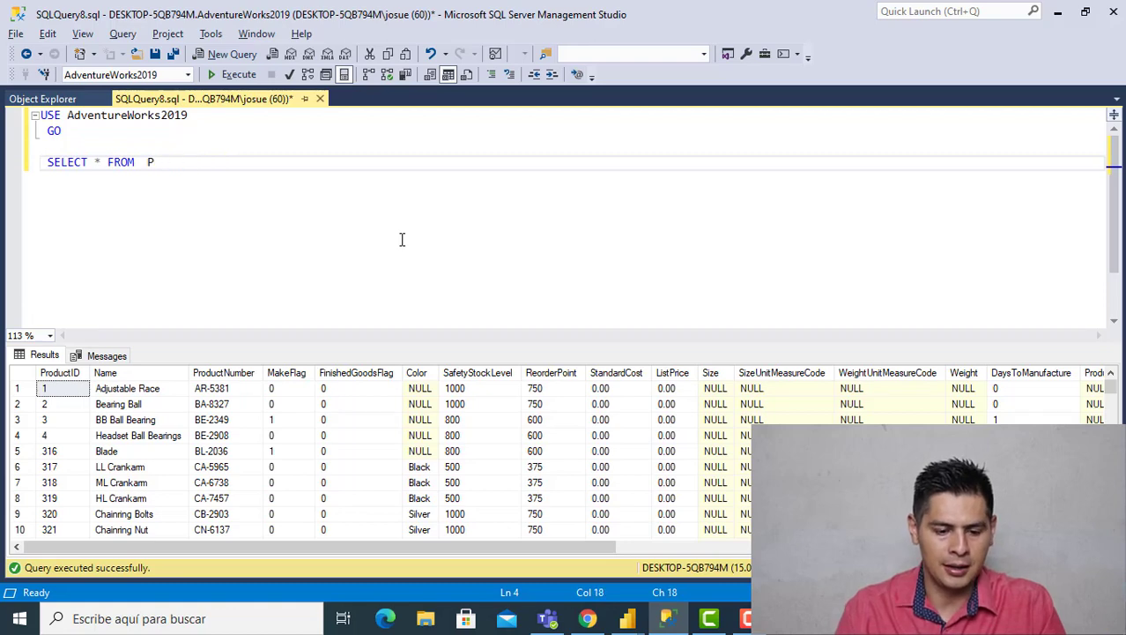
{"action": "type", "text": "SALE"}
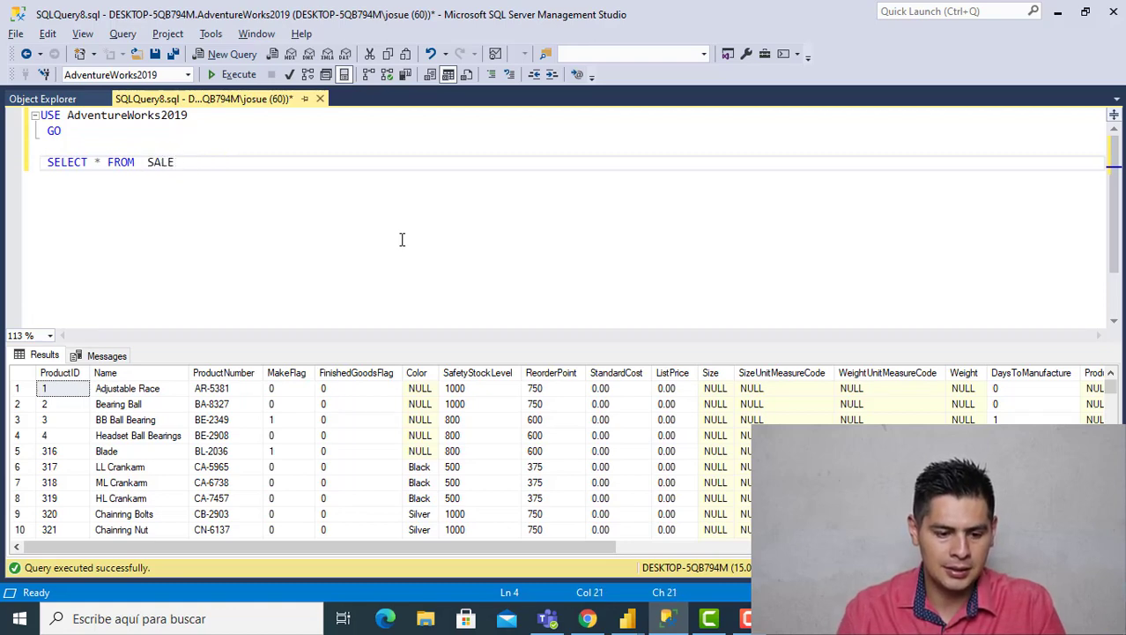
{"action": "key", "text": "BackSpace"}
{"action": "key", "text": "BackSpace"}
{"action": "key", "text": "BackSpace"}
{"action": "key", "text": "BackSpace"}
{"action": "key", "text": "BackSpace"}
{"action": "key", "text": "BackSpace"}
{"action": "key", "text": "BackSpace"}
{"action": "key", "text": "BackSpace"}
{"action": "key", "text": "BackSpace"}
{"action": "key", "text": "BackSpace"}
{"action": "key", "text": "BackSpace"}
{"action": "key", "text": "BackSpace"}
{"action": "key", "text": "BackSpace"}
{"action": "key", "text": "BackSpace"}
{"action": "key", "text": "BackSpace"}
{"action": "key", "text": "BackSpace"}
{"action": "key", "text": "BackSpace"}
{"action": "key", "text": "BackSpace"}
{"action": "key", "text": "BackSpace"}
{"action": "key", "text": "BackSpace"}
{"action": "key", "text": "Return"}
{"action": "key", "text": "Return"}
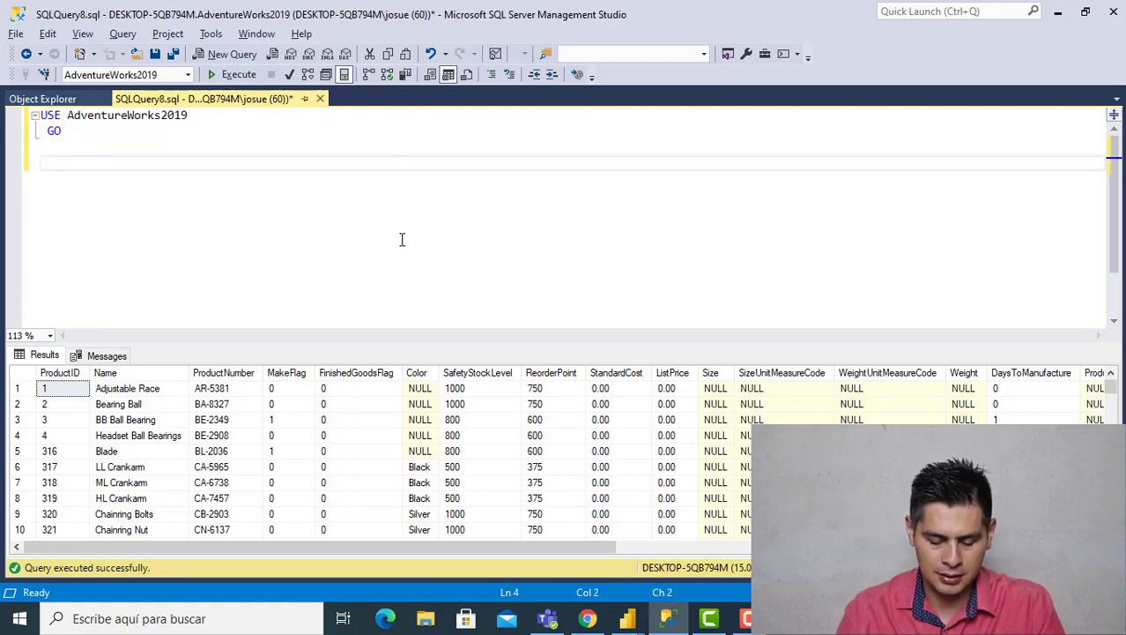
Write SELECT *FROM below the GO line, without a table name after it.
{"action": "type", "text": "SELECT *FO"}
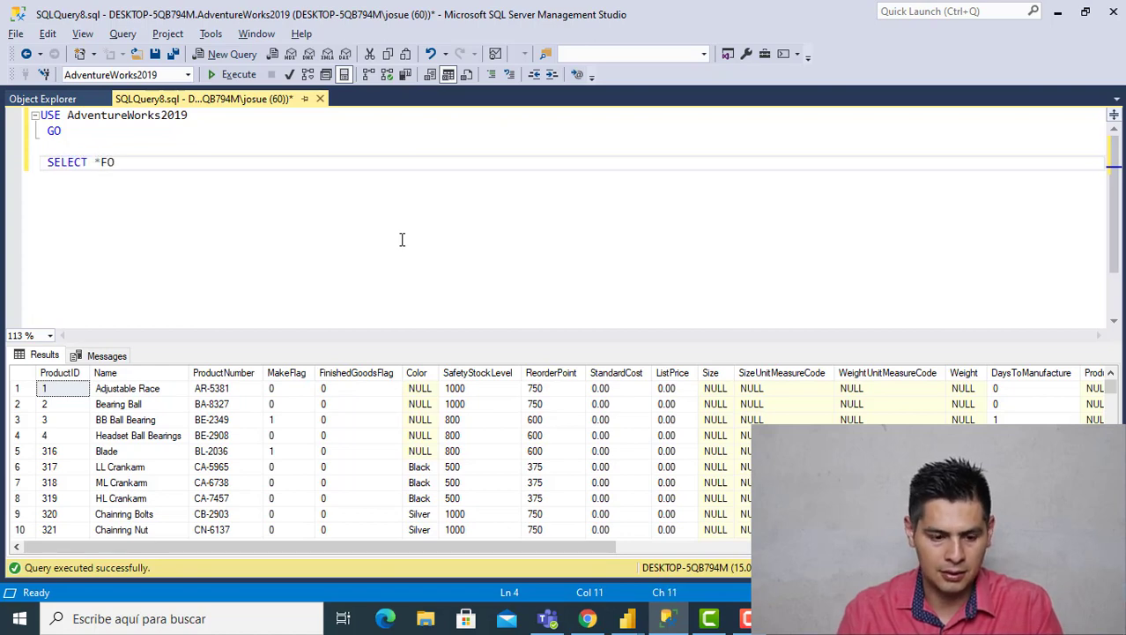
{"action": "type", "text": "PROM SALES"}
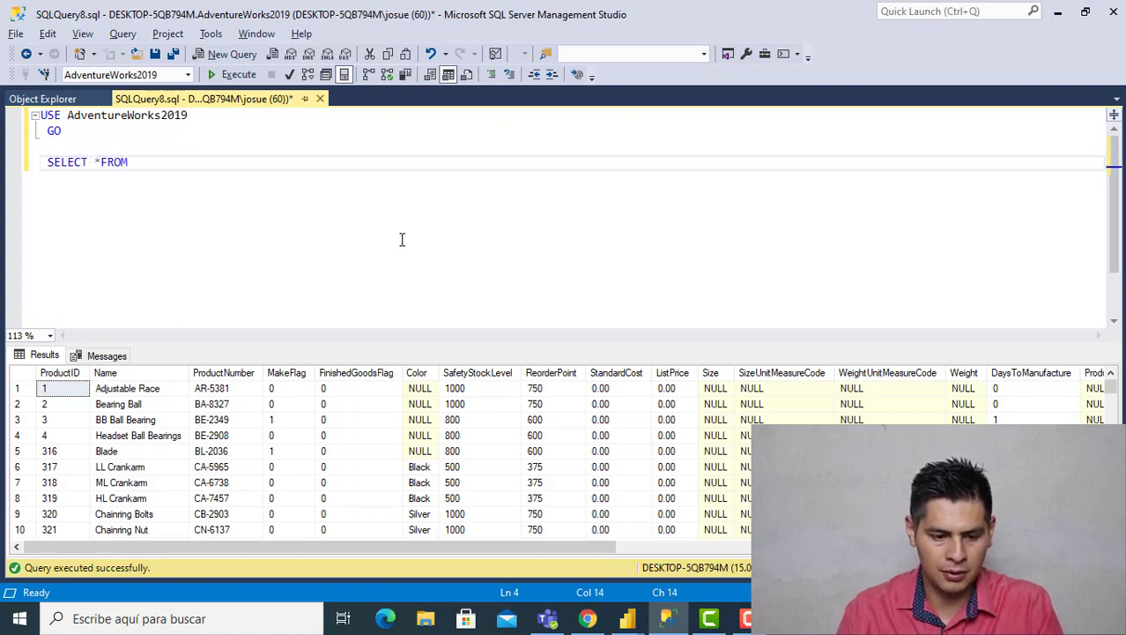
{"action": "key", "text": "BackSpace"}
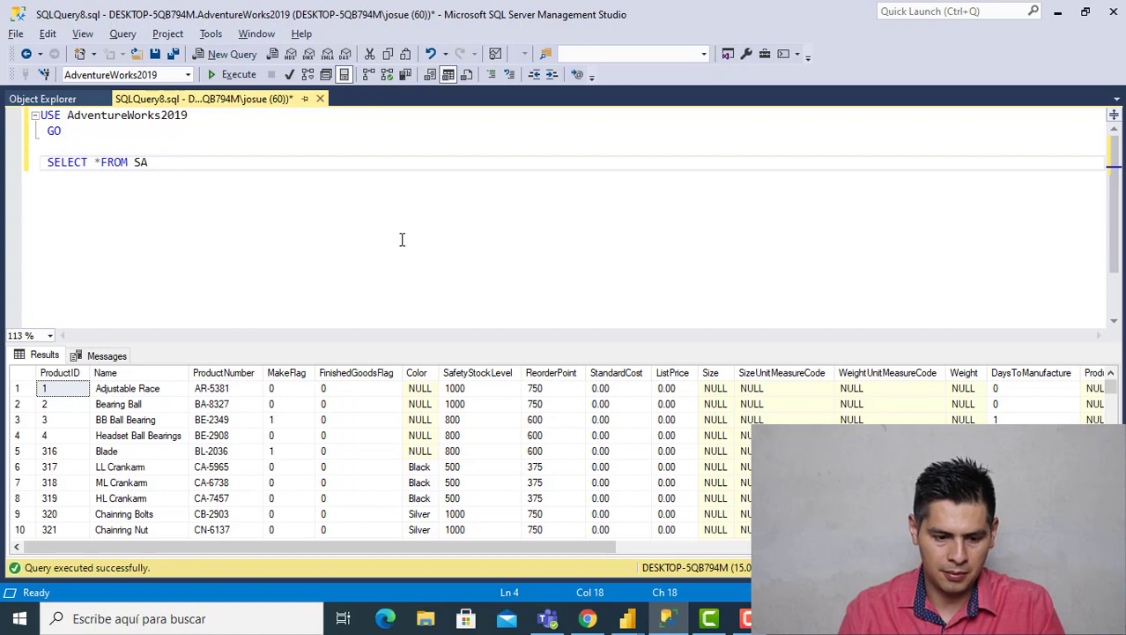
{"action": "key", "text": "BackSpace"}
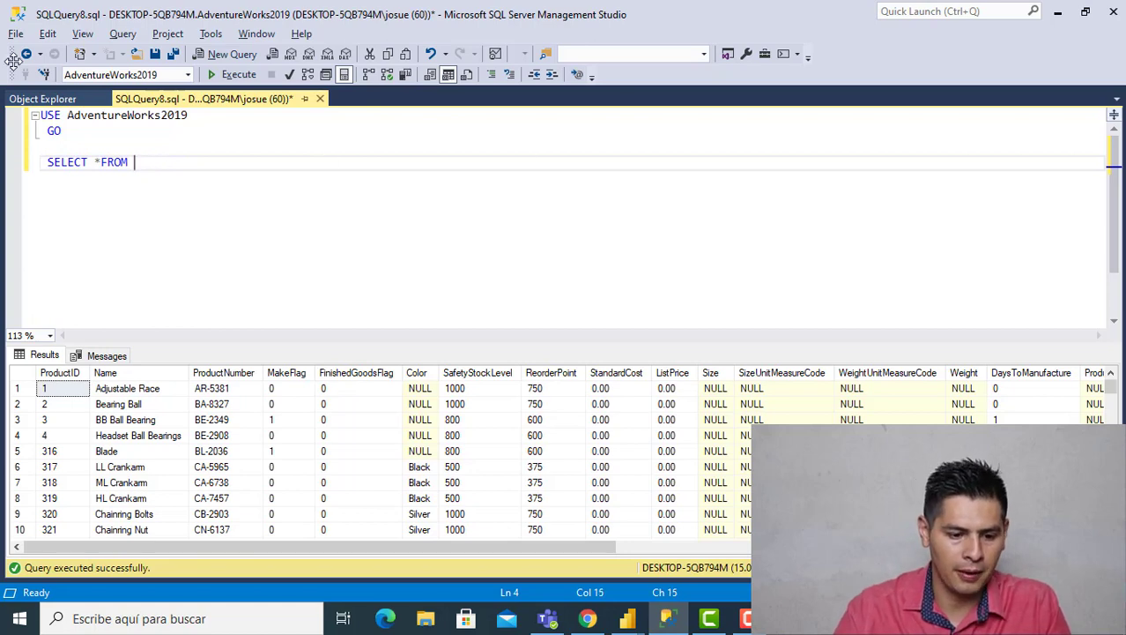
Insert the Sales.SalesOrderDetail table name from Object Explorer into the query, on the line between GO and SELECT *FROM.
{"action": "left_click", "coordinate": [44, 100]}
{"action": "scroll", "coordinate": [124, 360], "scroll_direction": "down", "scroll_amount": 11}
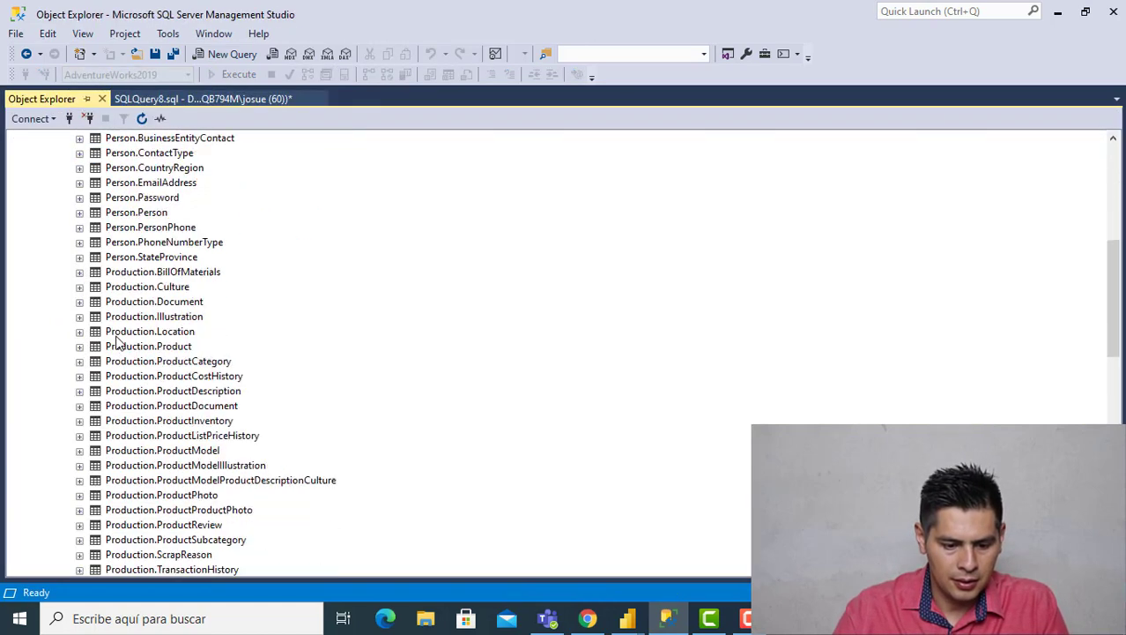
{"action": "scroll", "coordinate": [125, 359], "scroll_direction": "down", "scroll_amount": 12}
{"action": "scroll", "coordinate": [146, 276], "scroll_direction": "up", "scroll_amount": 3}
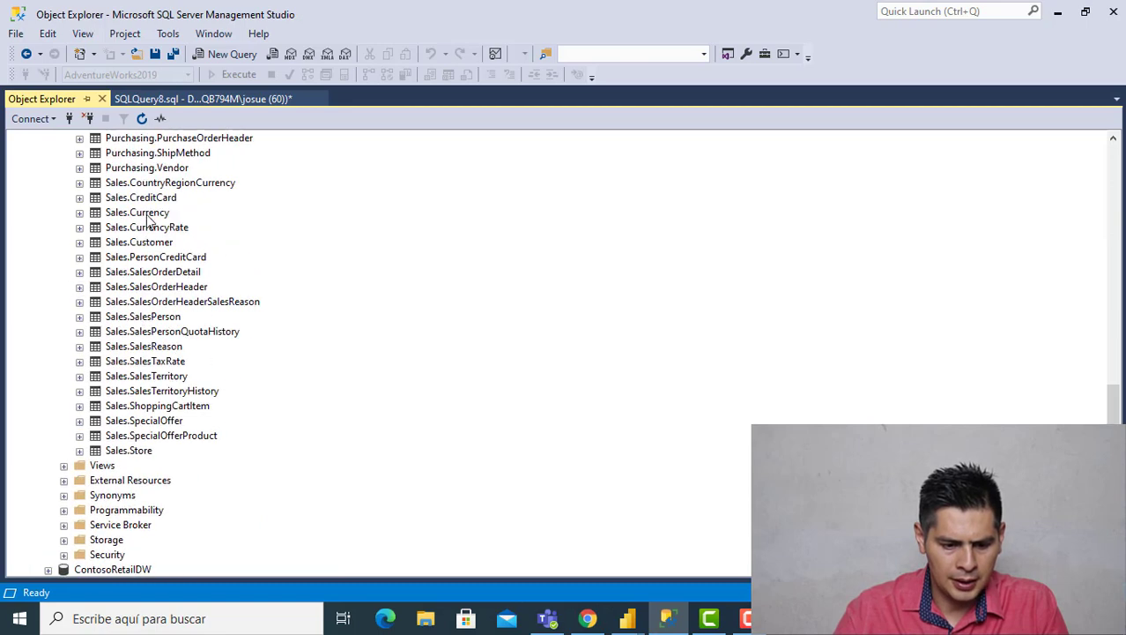
{"action": "left_click", "coordinate": [152, 275]}
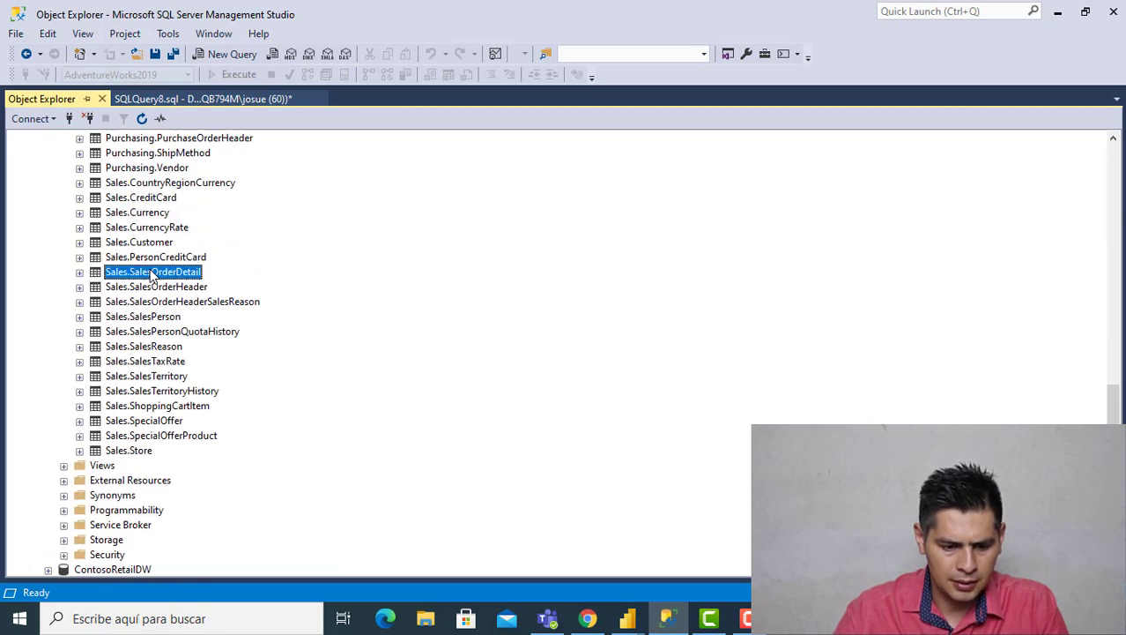
{"action": "left_click_drag", "start_coordinate": [152, 275], "coordinate": [177, 150]}
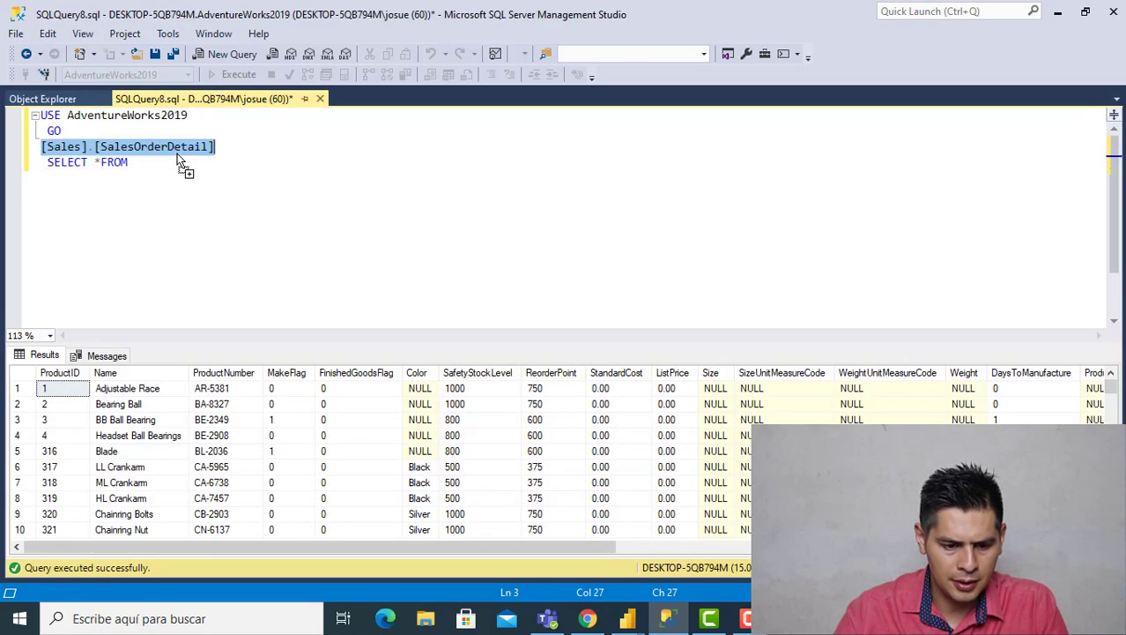
Move SELECT *FROM in front of [Sales].[SalesOrderDetail] so both form one statement below GO, and execute the query.
{"action": "left_click", "coordinate": [44, 148]}
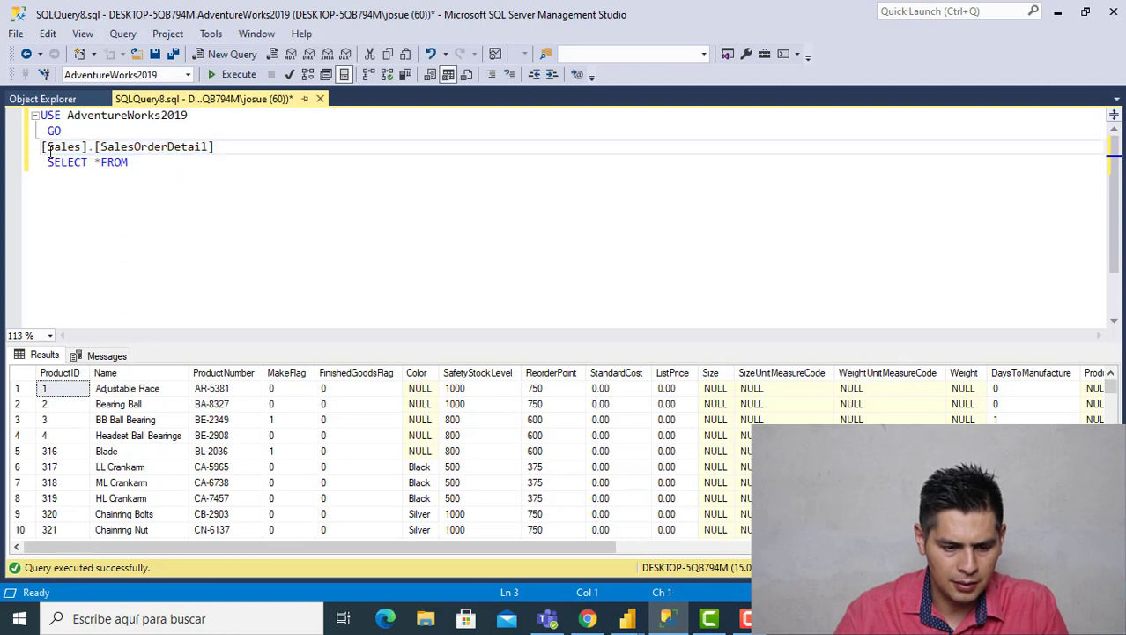
{"action": "left_click_drag", "start_coordinate": [131, 164], "coordinate": [26, 167]}
{"action": "key", "text": "ctrl+c"}
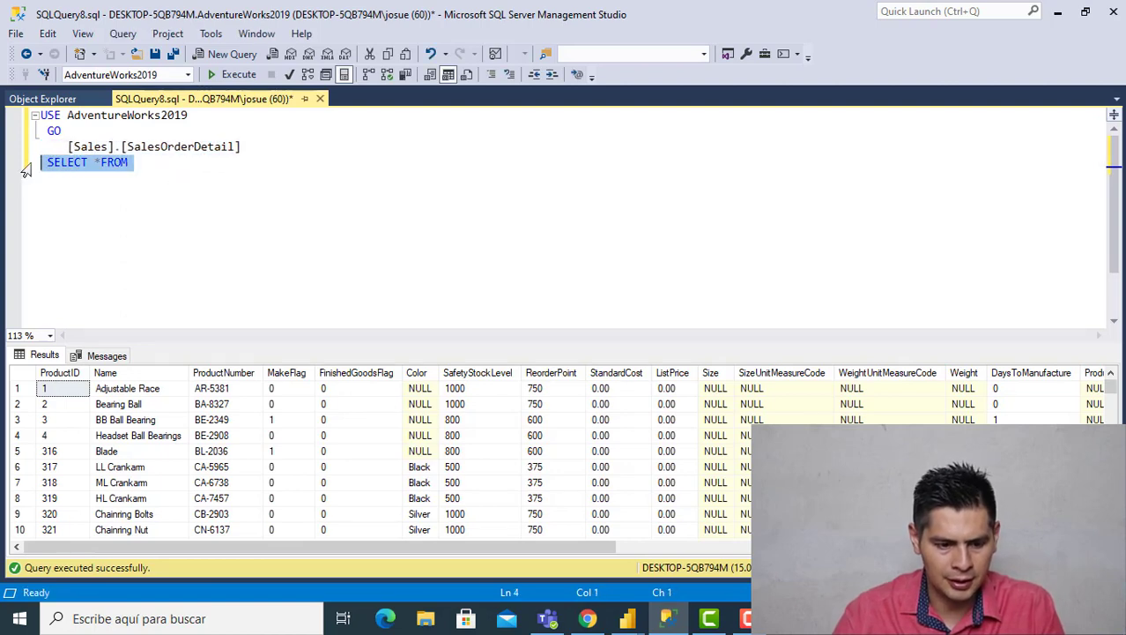
{"action": "key", "text": "Delete"}
{"action": "left_click", "coordinate": [49, 147]}
{"action": "key", "text": "ctrl+v"}
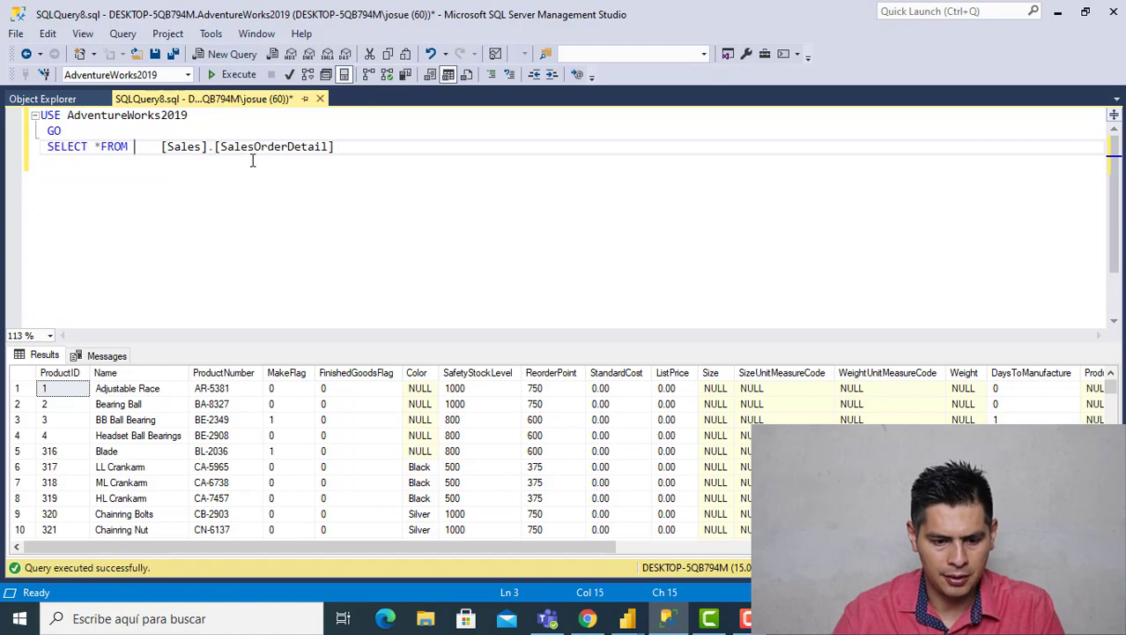
{"action": "left_click", "coordinate": [353, 156]}
{"action": "key", "text": "F5"}
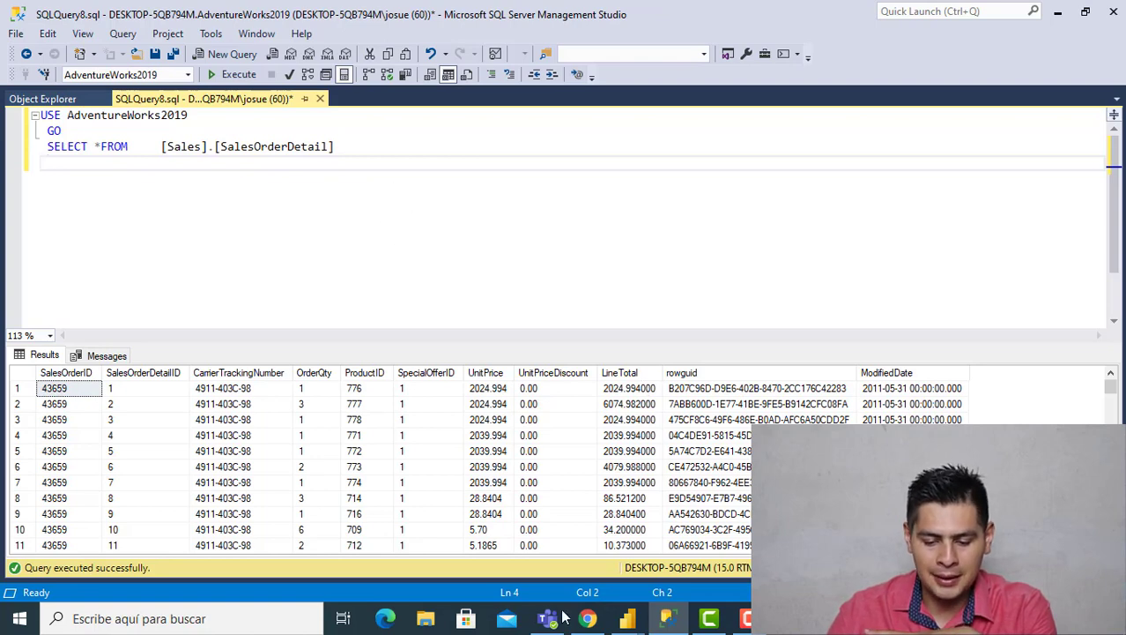
Switch to Power BI Desktop to check the table loading progress and return to SQL Server Management Studio.
{"action": "mouse_move", "coordinate": [627, 618]}
{"action": "left_click", "coordinate": [674, 535]}
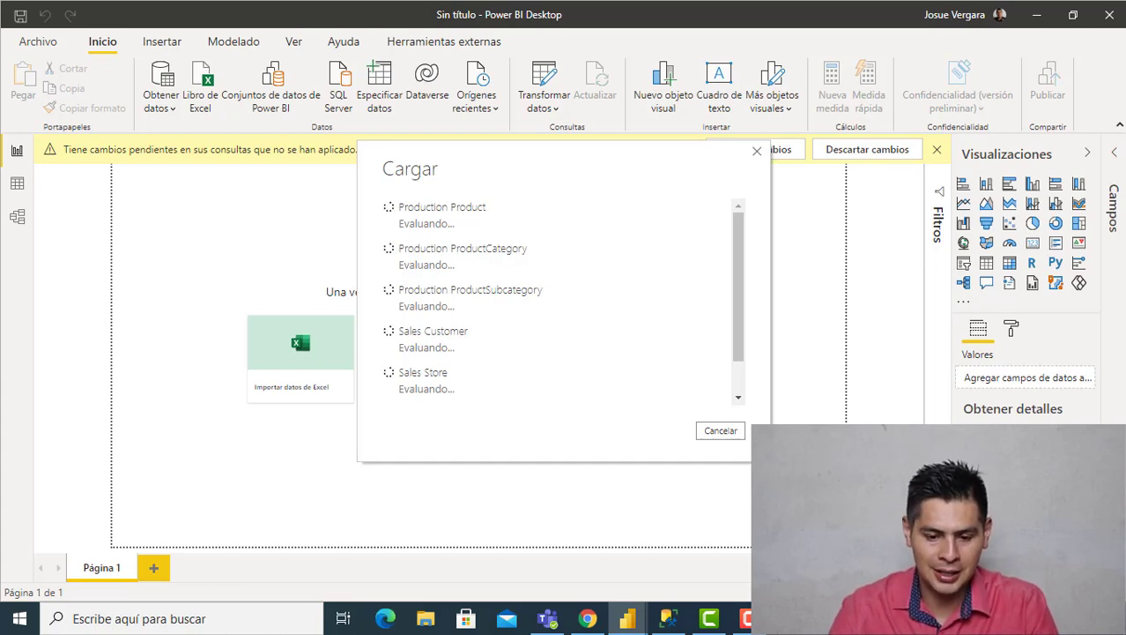
{"action": "key", "text": "alt+Tab"}
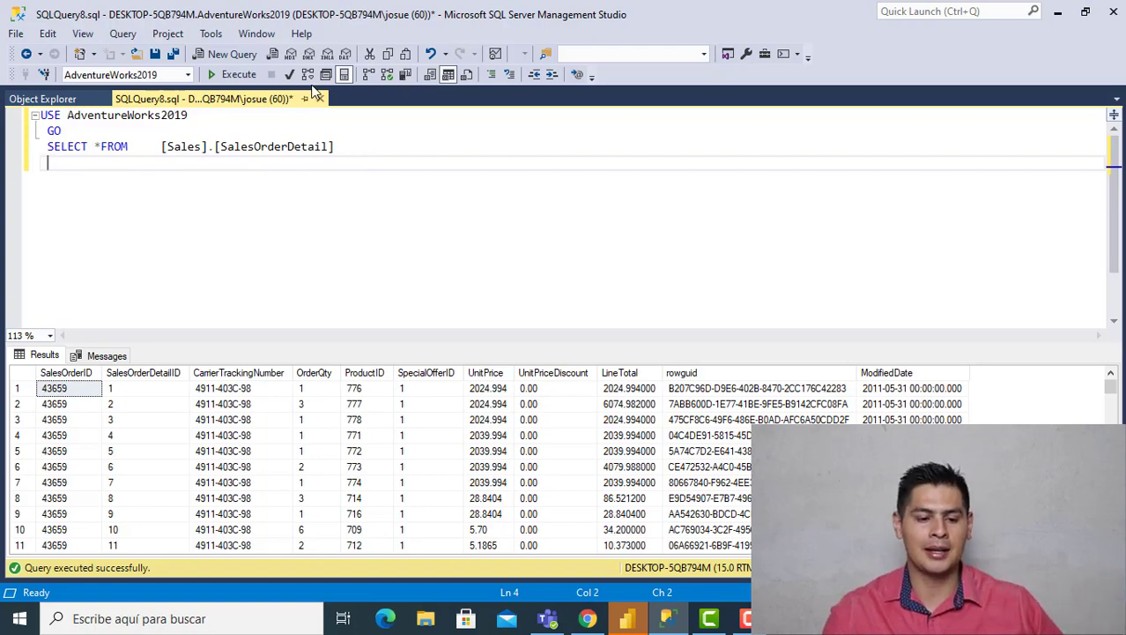
Insert the Sales.SalesOrderHeader table name from Object Explorer on a new line between GO and the SalesOrderDetail query.
{"action": "left_click", "coordinate": [97, 132]}
{"action": "key", "text": "Return"}
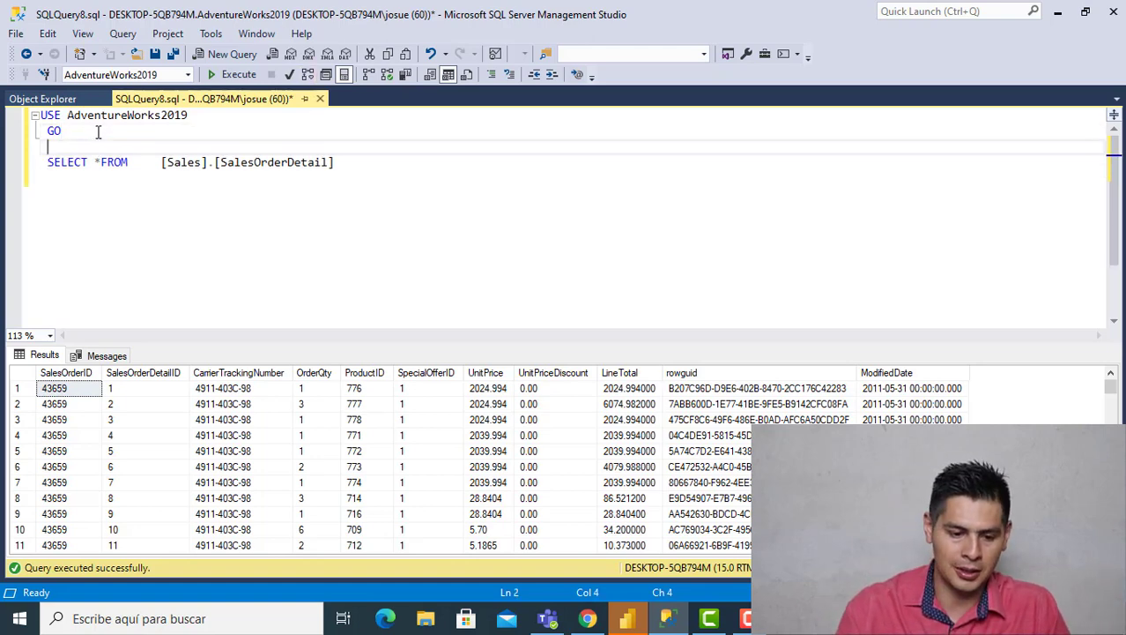
{"action": "left_click", "coordinate": [66, 98]}
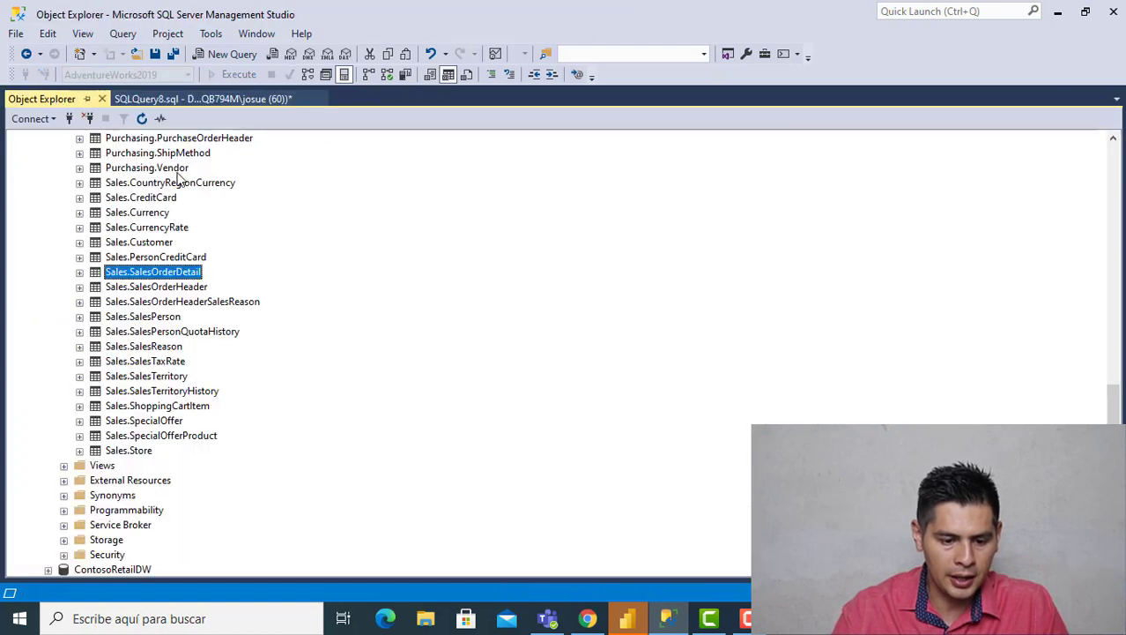
{"action": "left_click_drag", "start_coordinate": [167, 273], "coordinate": [249, 148]}
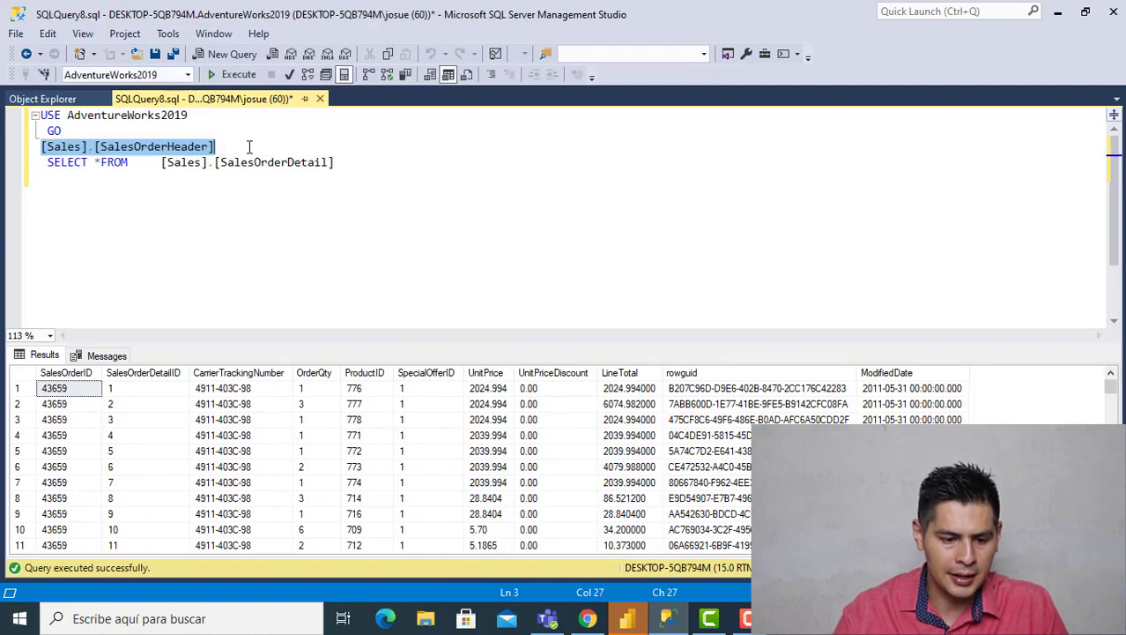
Write SELECT * FROM in front of [Sales].[SalesOrderHeader] and execute both SELECT statements.
{"action": "left_click", "coordinate": [41, 148]}
{"action": "type", "text": "s"}
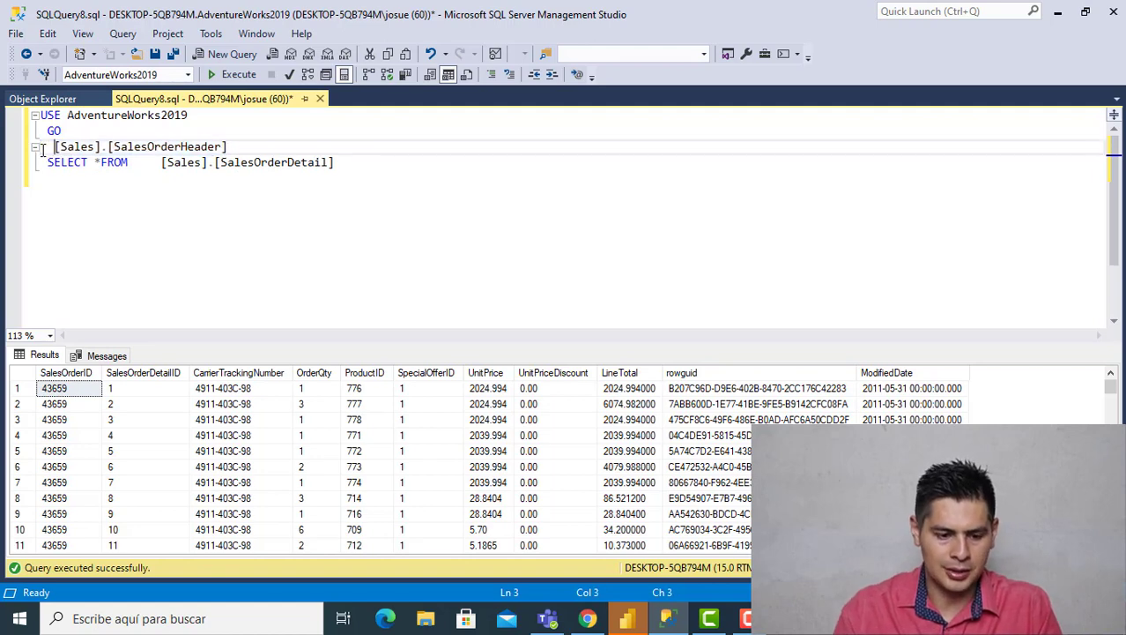
{"action": "key", "text": "BackSpace"}
{"action": "key", "text": "BackSpace"}
{"action": "key", "text": "BackSpace"}
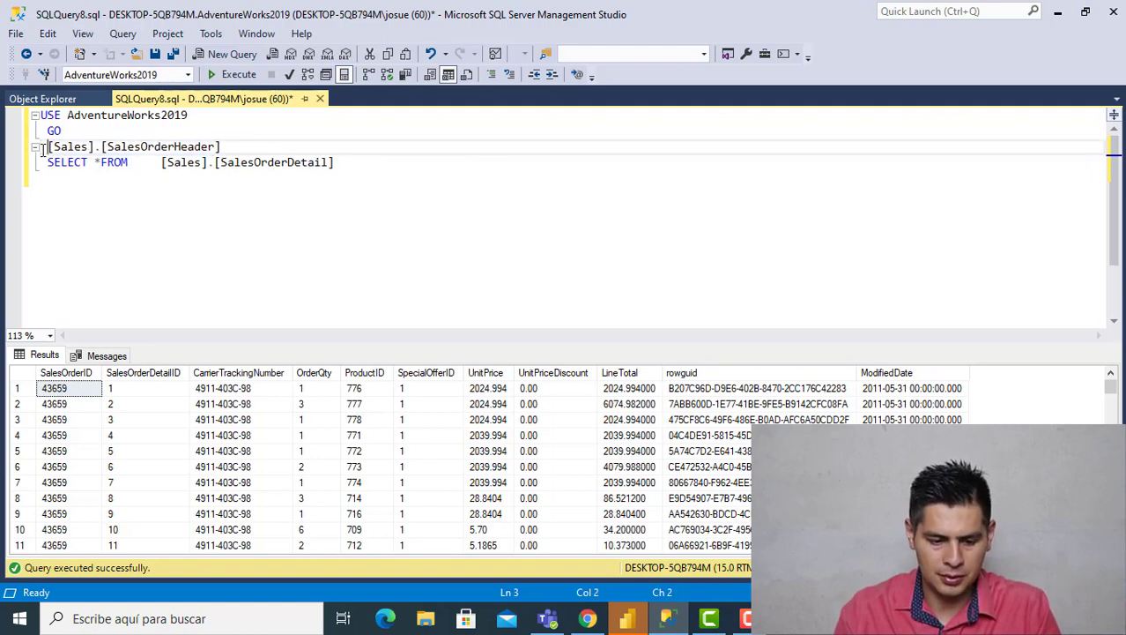
{"action": "type", "text": "S"}
{"action": "type", "text": "ELECT *"}
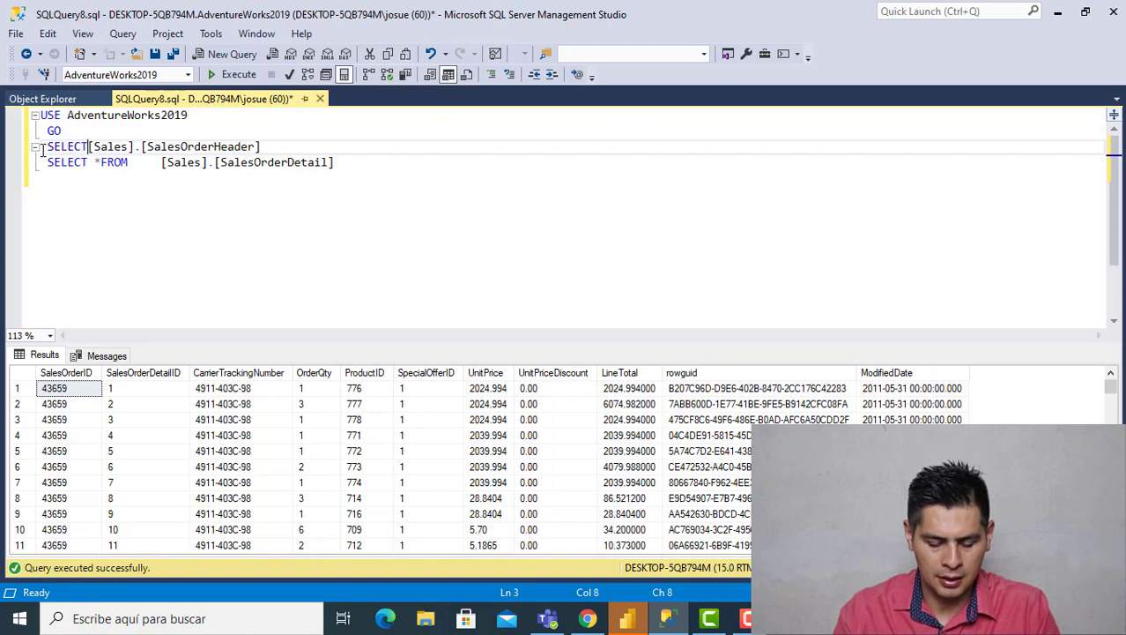
{"action": "type", "text": " FROM"}
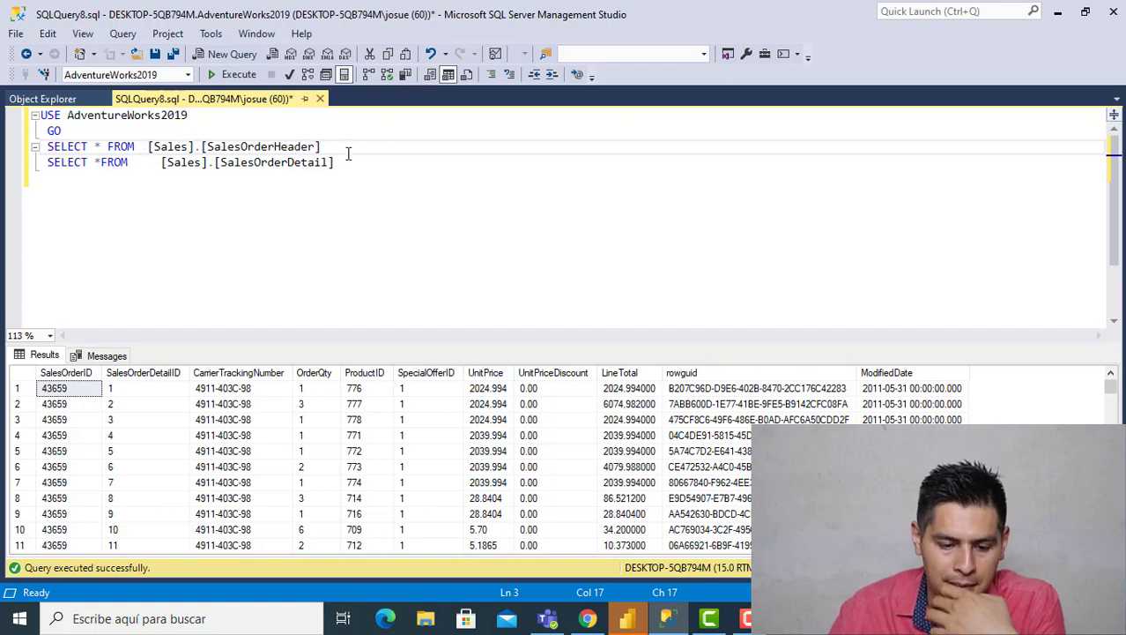
{"action": "left_click", "coordinate": [236, 75]}
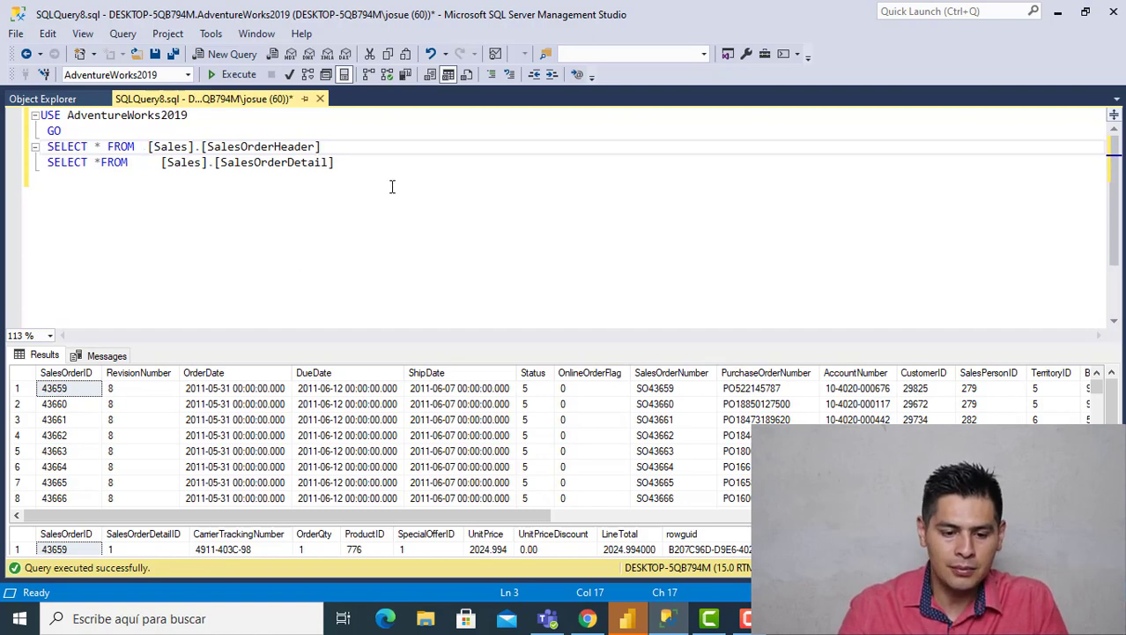
Delete both SELECT statements below GO in SQLQuery8.sql and execute the remaining script.
{"action": "left_click_drag", "start_coordinate": [392, 180], "coordinate": [6, 151]}
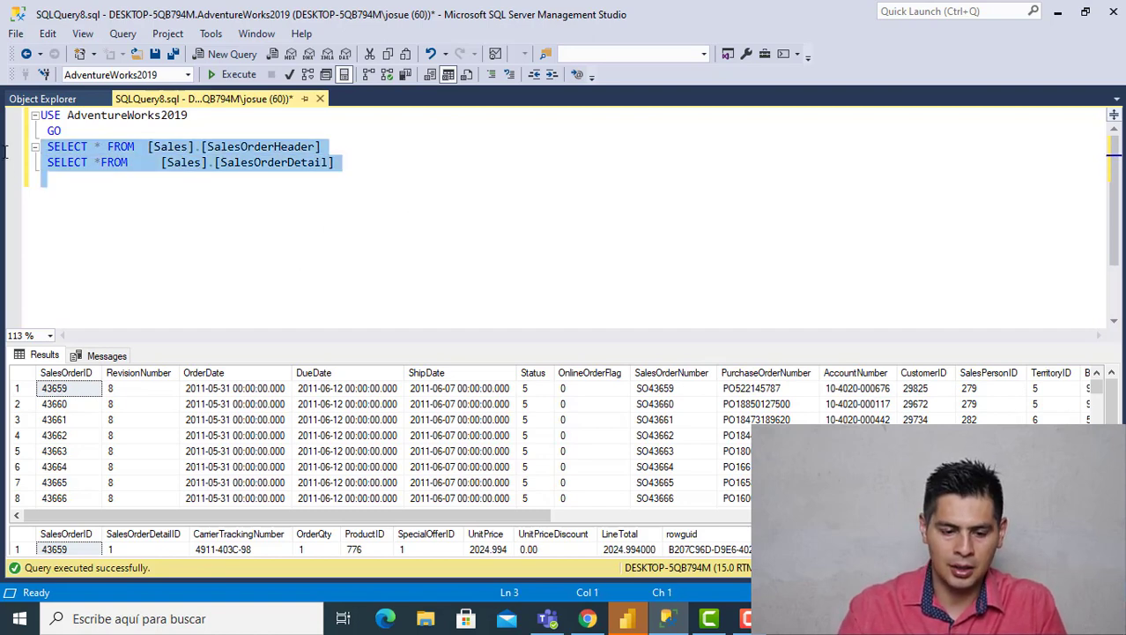
{"action": "key", "text": "alt+Tab"}
{"action": "key", "text": "alt+Tab"}
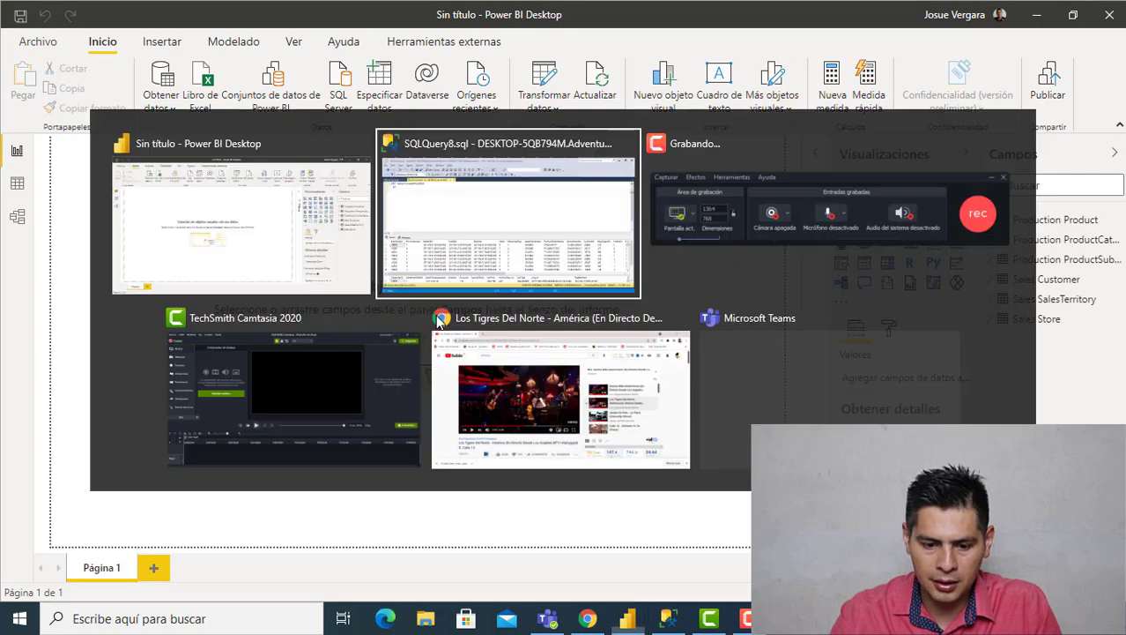
{"action": "left_click", "coordinate": [233, 74]}
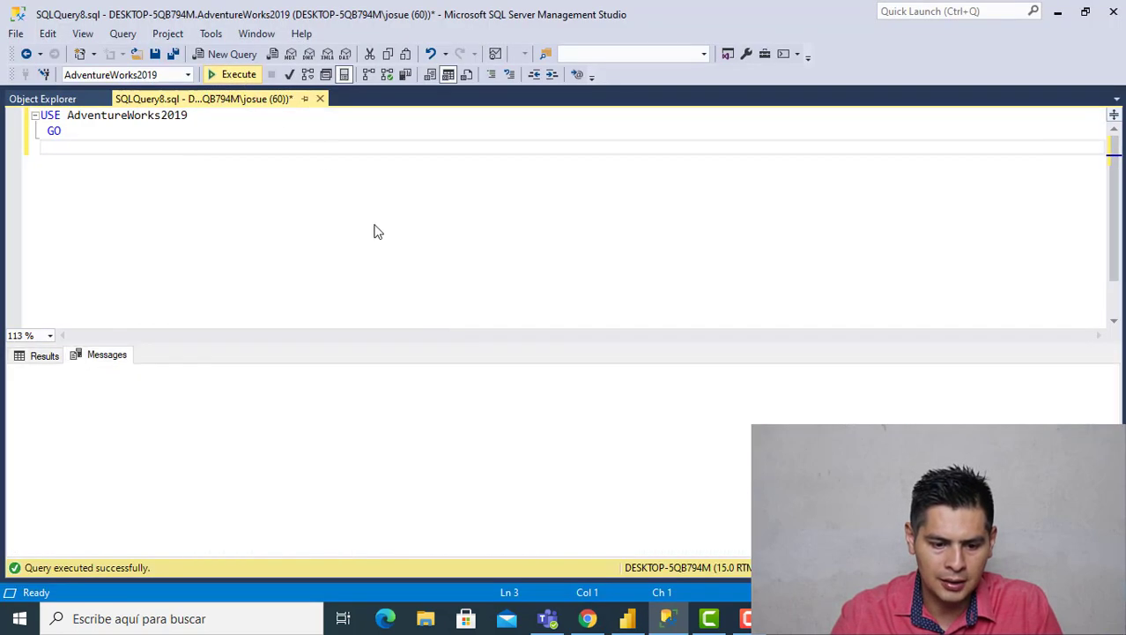
Write SELECT on the line below GO and leave three blank lines beneath it for the column list.
{"action": "left_click", "coordinate": [195, 187]}
{"action": "type", "text": "SE"}
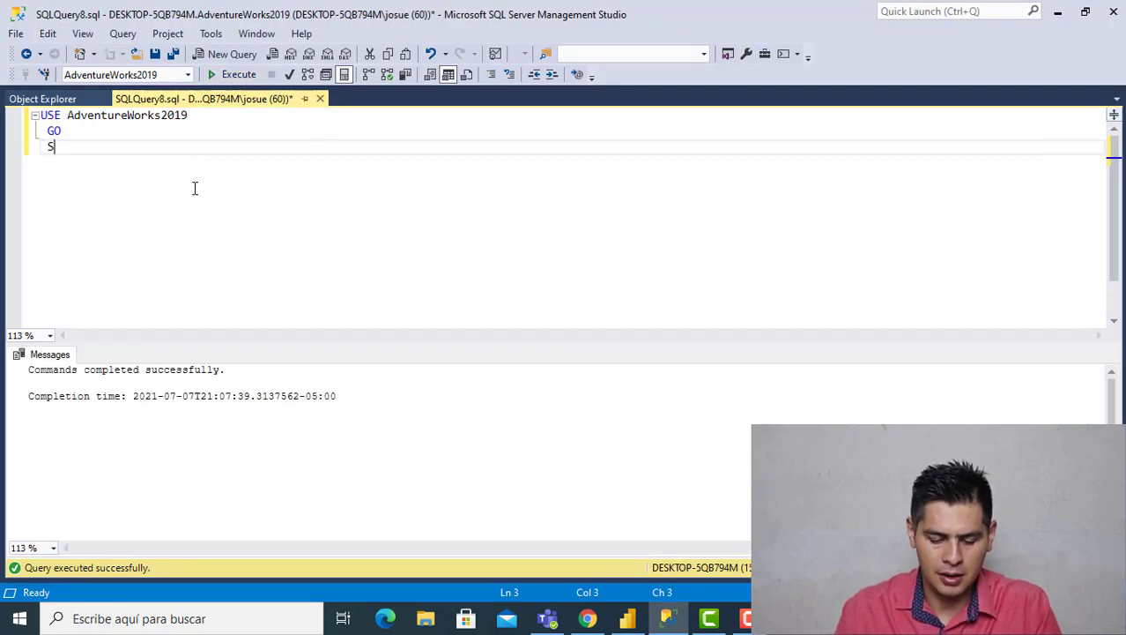
{"action": "key", "text": "BackSpace"}
{"action": "key", "text": "BackSpace"}
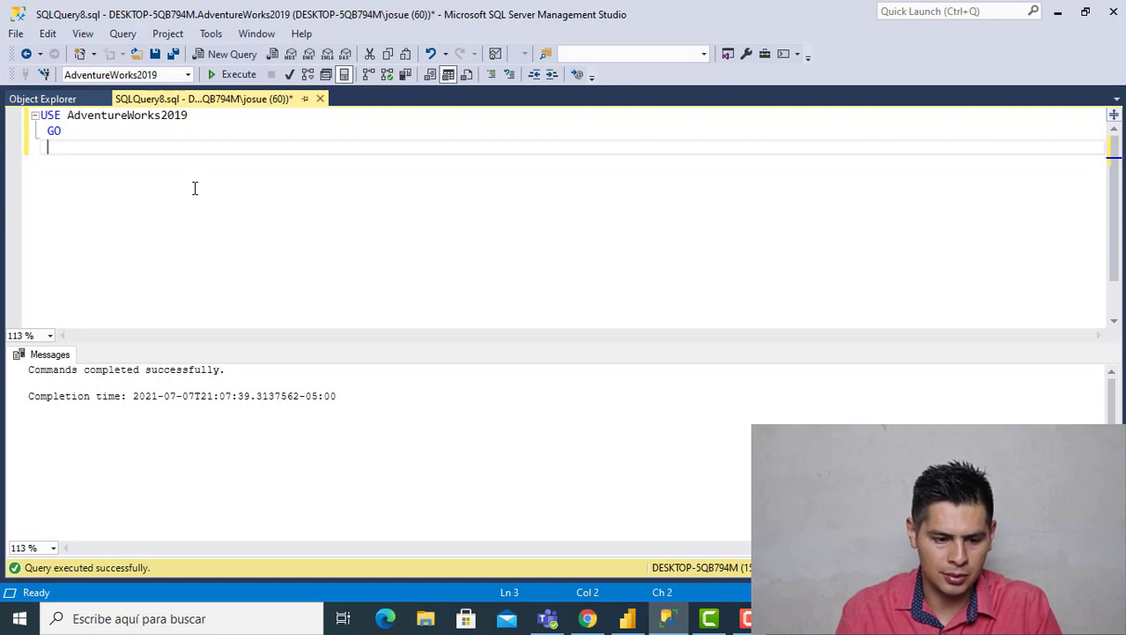
{"action": "type", "text": "SELEC"}
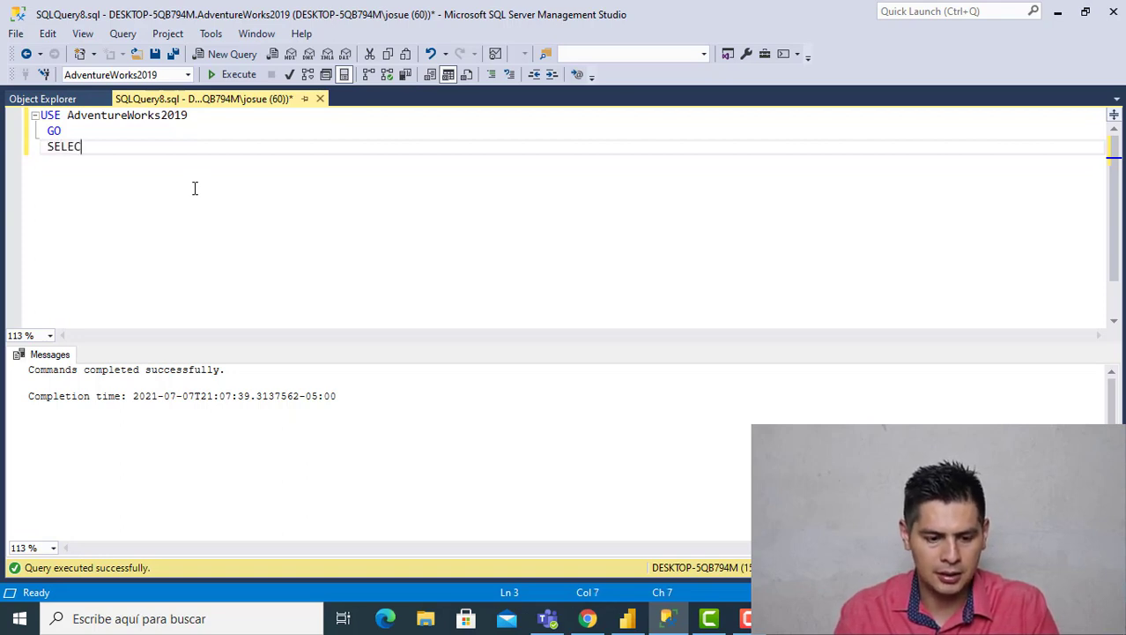
{"action": "type", "text": "T"}
{"action": "key", "text": "Return"}
{"action": "key", "text": "Return"}
{"action": "key", "text": "Return"}
{"action": "key", "text": "Return"}
Write FROM Sales.SalesOrderDetail AS D below the blank lines of the query.
{"action": "type", "text": "F"}
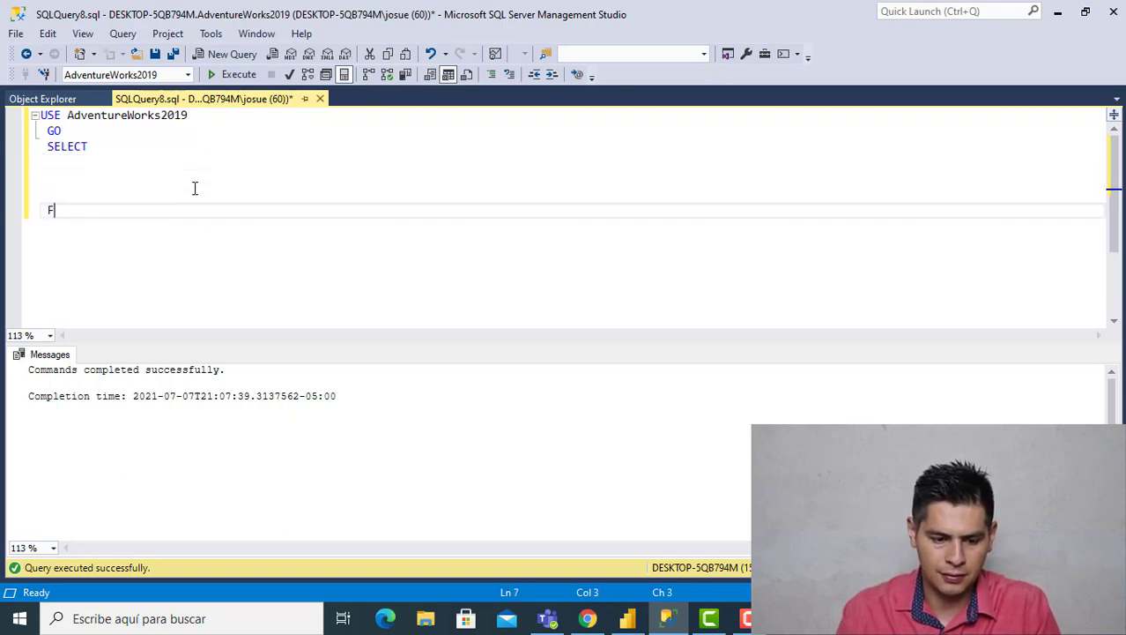
{"action": "type", "text": "ROM Sa"}
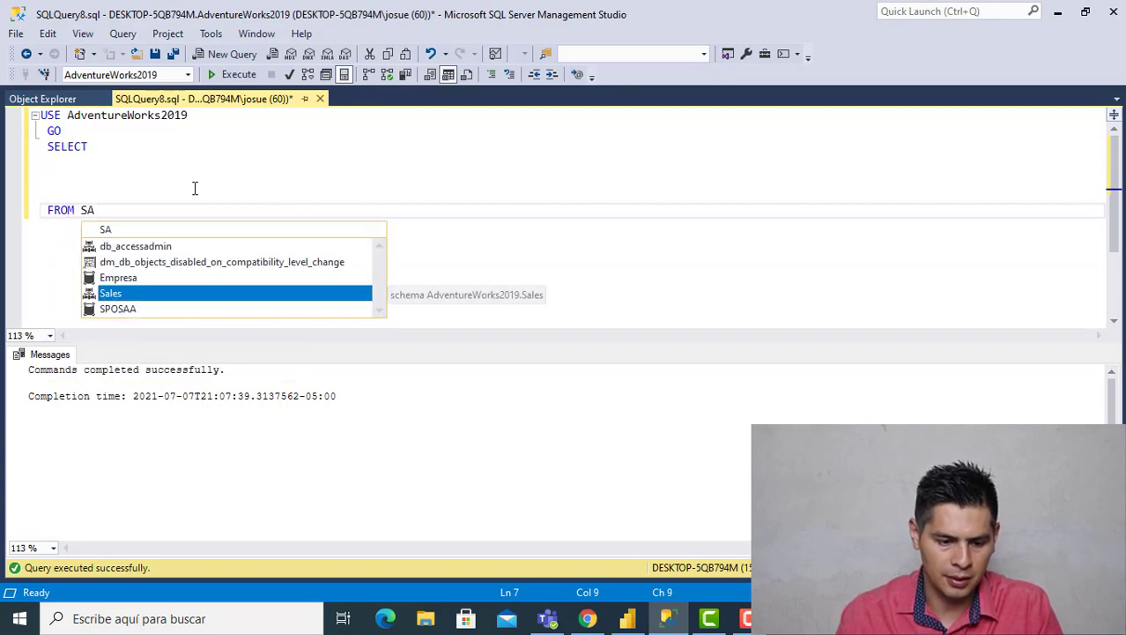
{"action": "key", "text": "Tab"}
{"action": "type", "text": ".SA"}
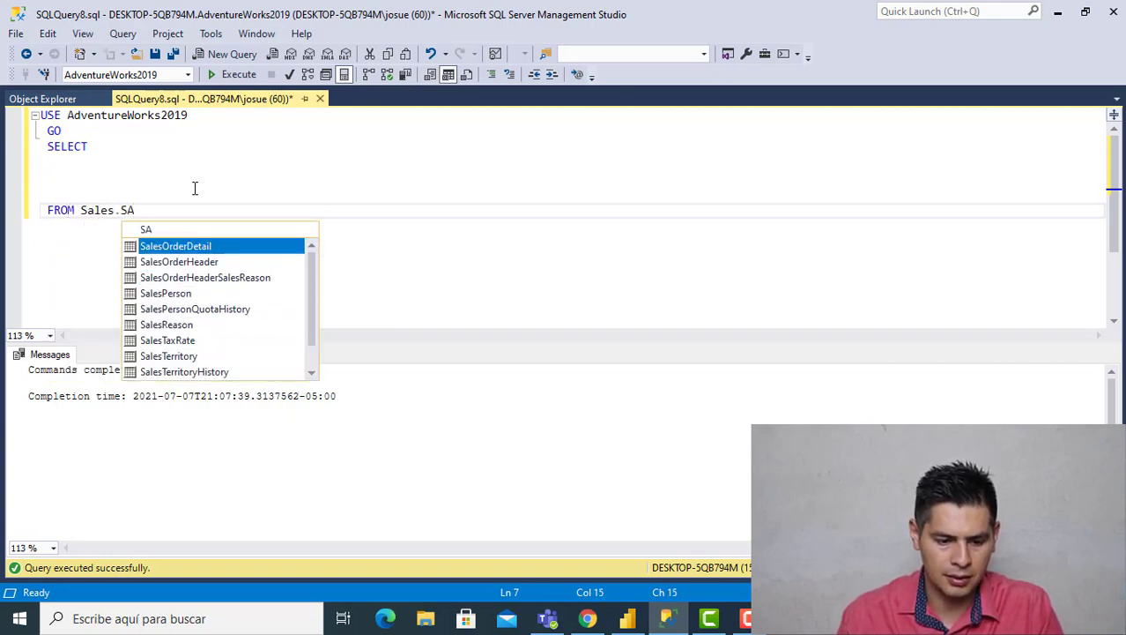
{"action": "key", "text": "Tab"}
{"action": "type", "text": "I"}
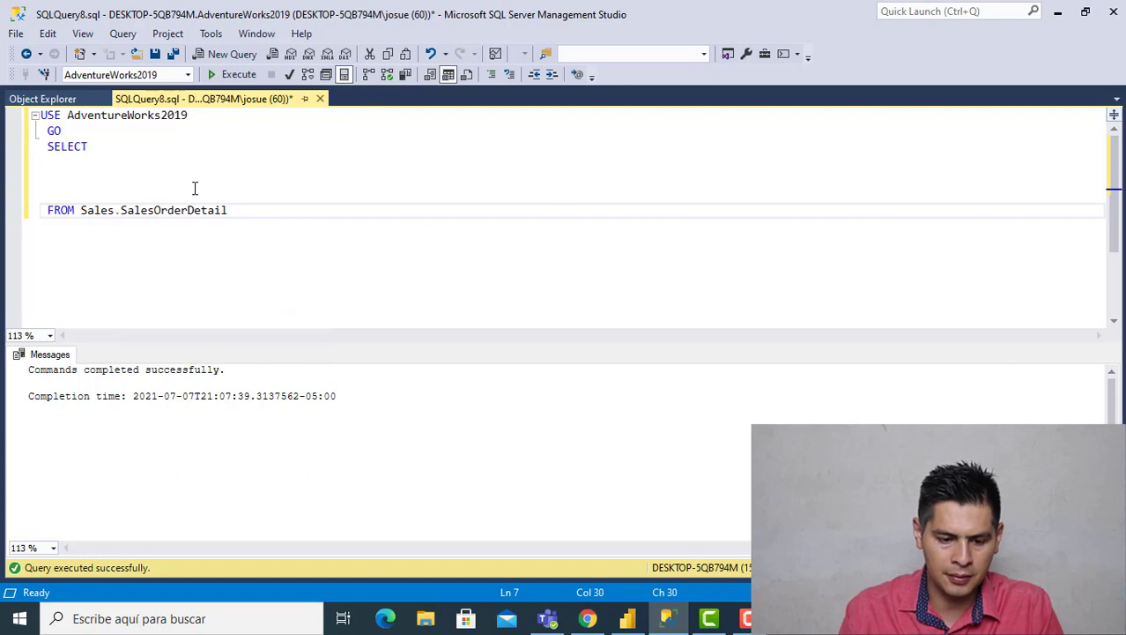
{"action": "key", "text": "BackSpace"}
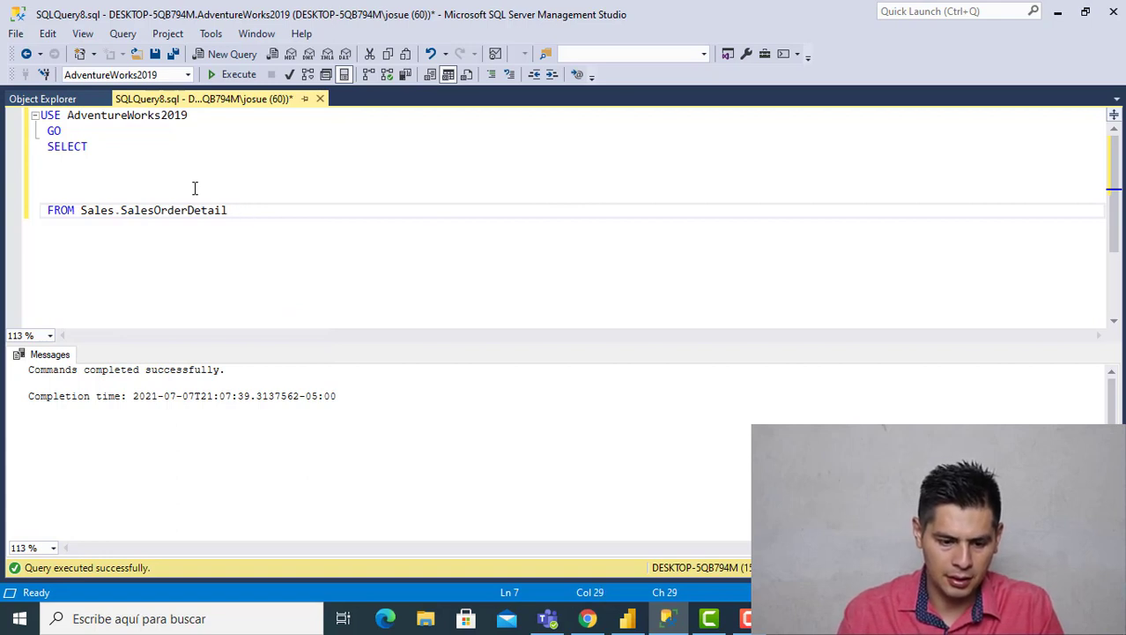
{"action": "type", "text": "AS D "}
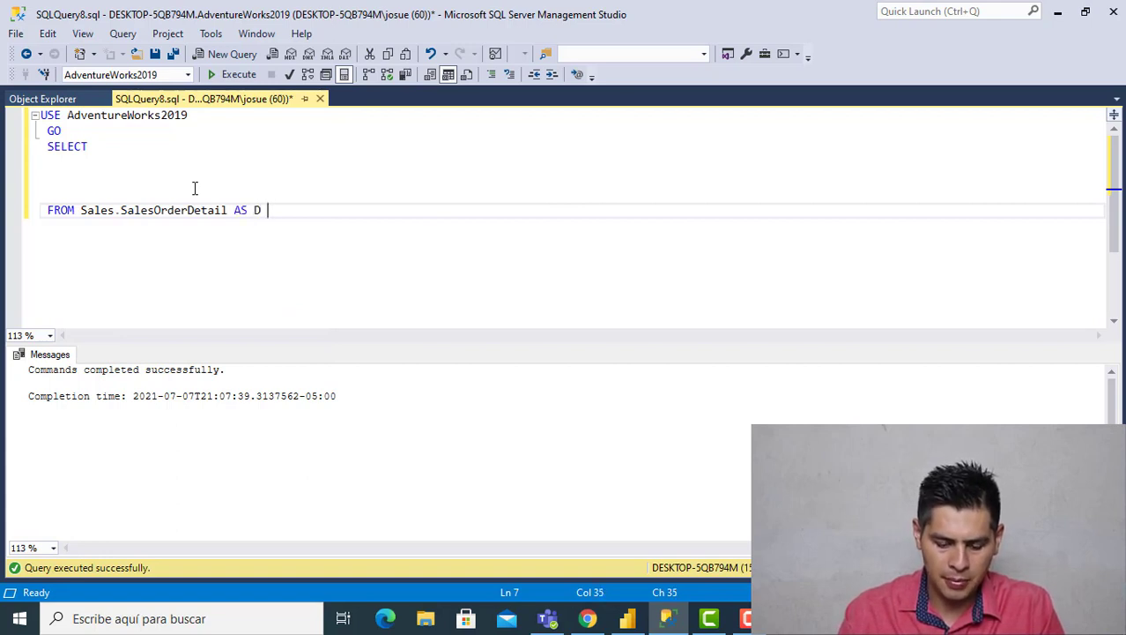
Extend the FROM line with INNER JOIN Sales.SalesOrderHeader AS E ON.
{"action": "type", "text": "INNER"}
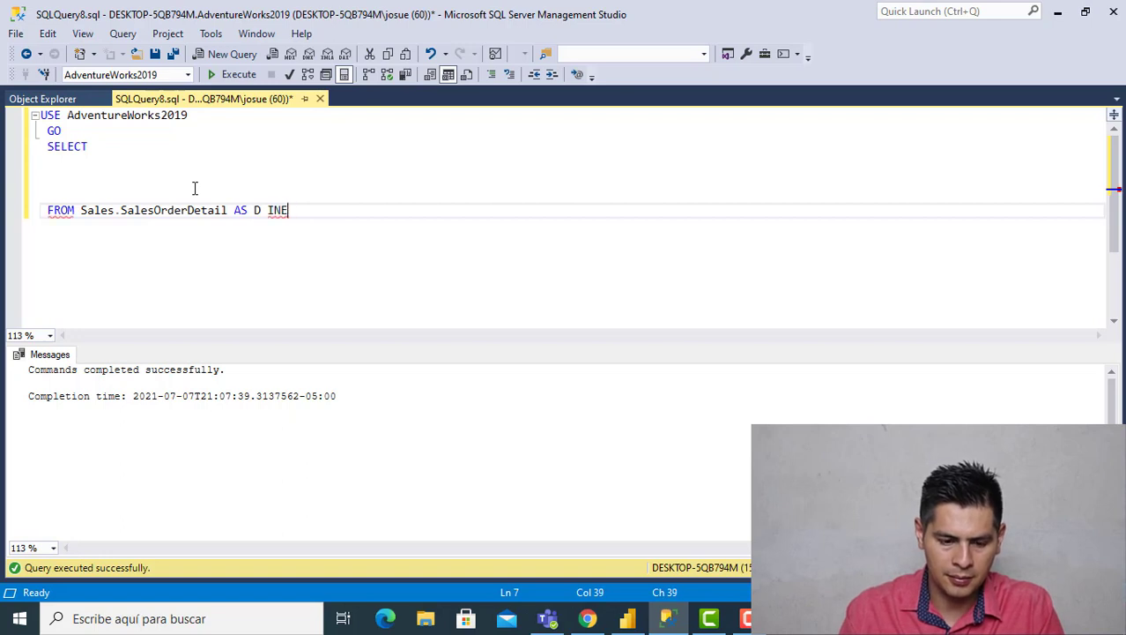
{"action": "type", "text": " JOIN"}
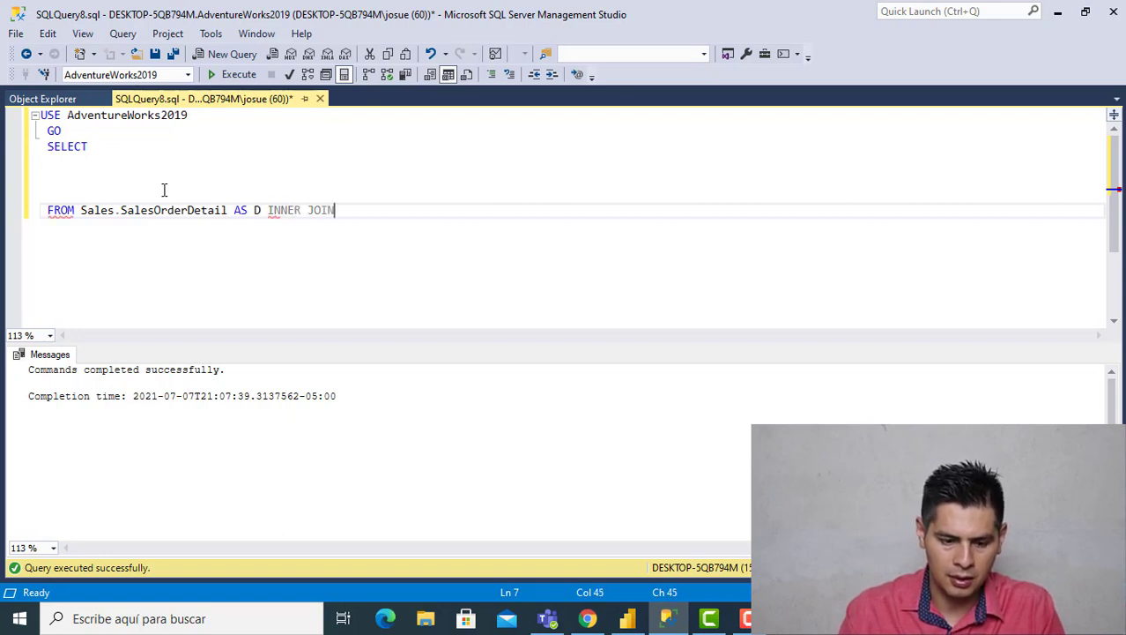
{"action": "type", "text": "  Sales."}
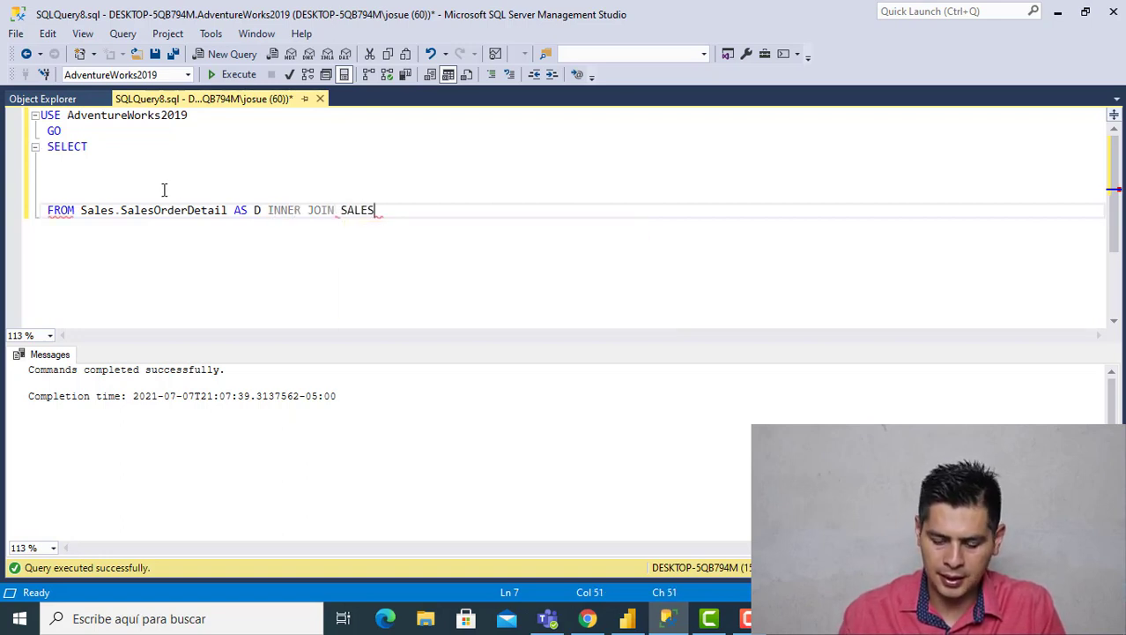
{"action": "type", "text": "HE "}
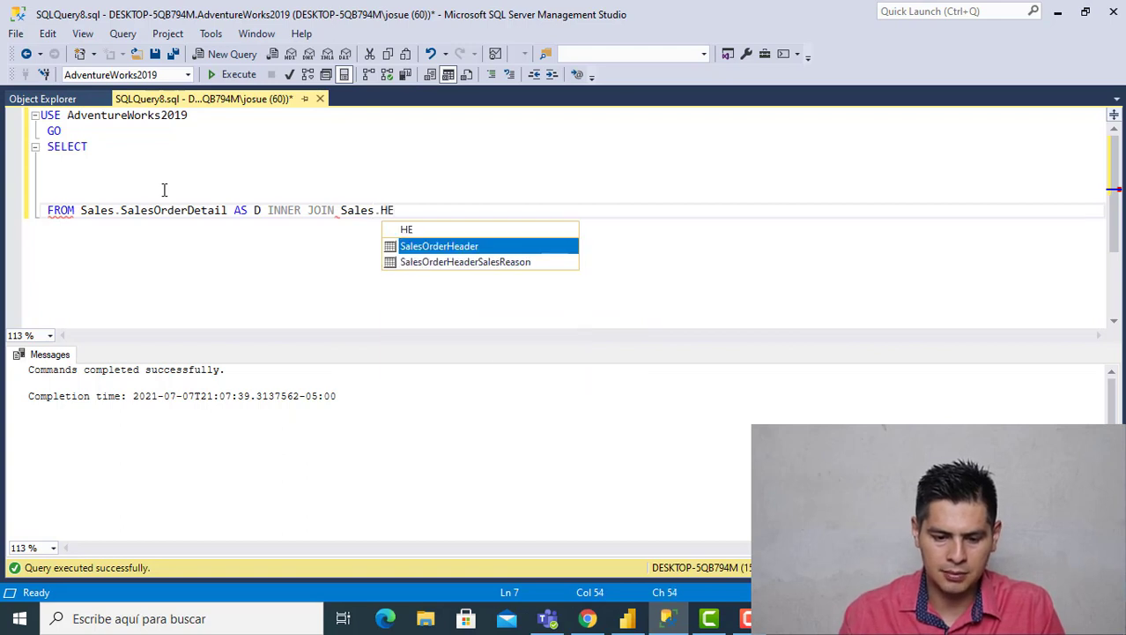
{"action": "type", "text": "E"}
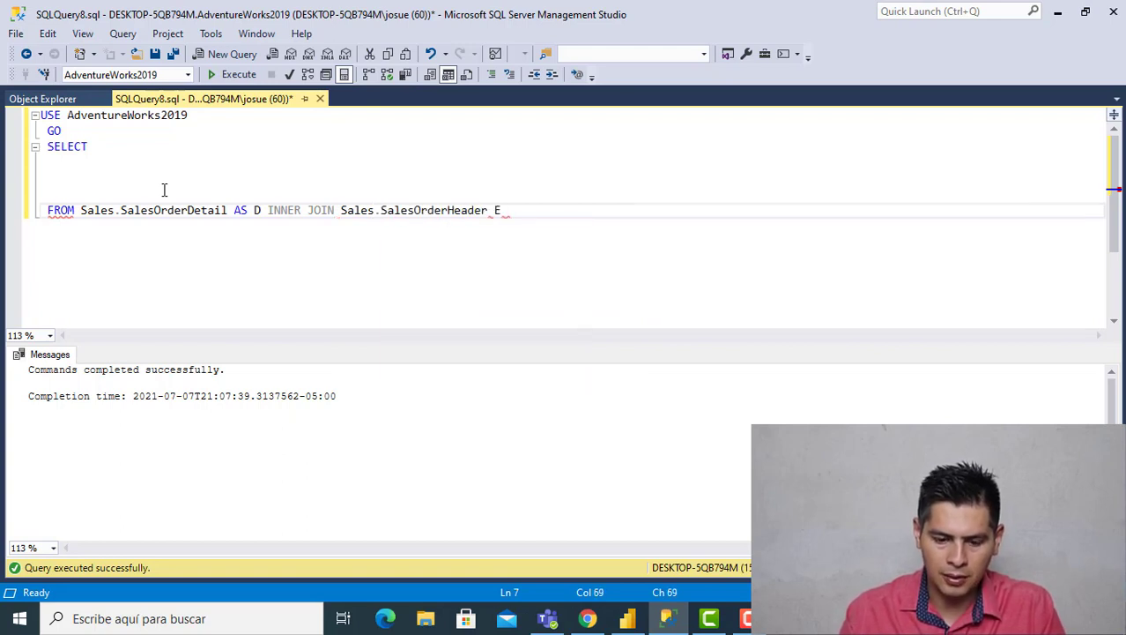
{"action": "key", "text": "BackSpace"}
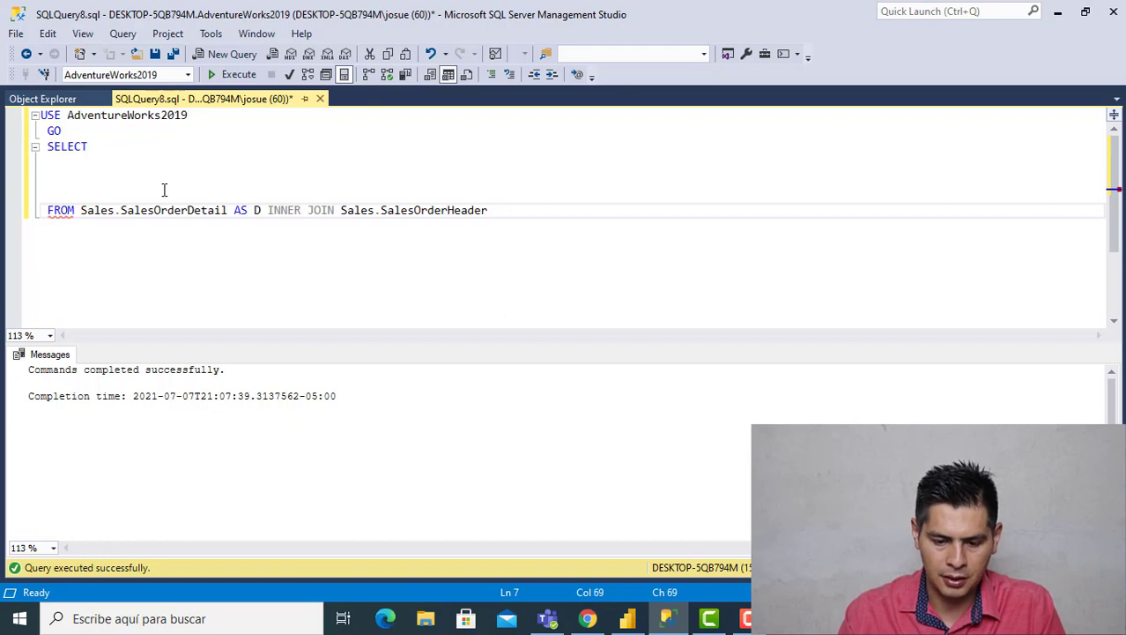
{"action": "type", "text": "AS E ON "}
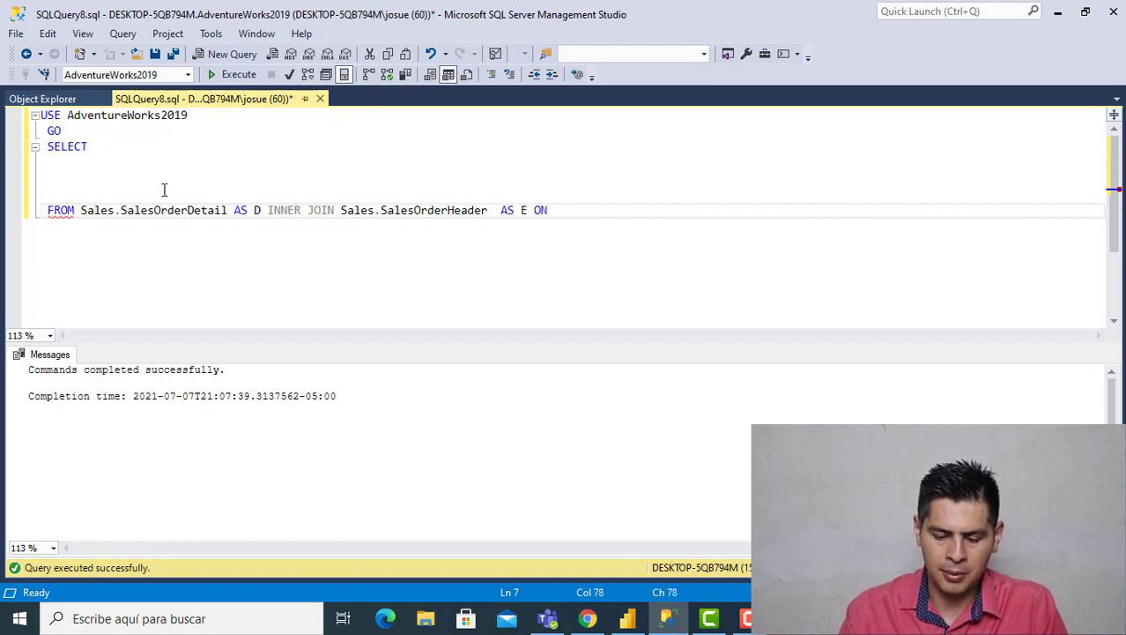
Write D.SalesOrderID followed by an equals sign as the first half of the join condition.
{"action": "type", "text": "D.IS"}
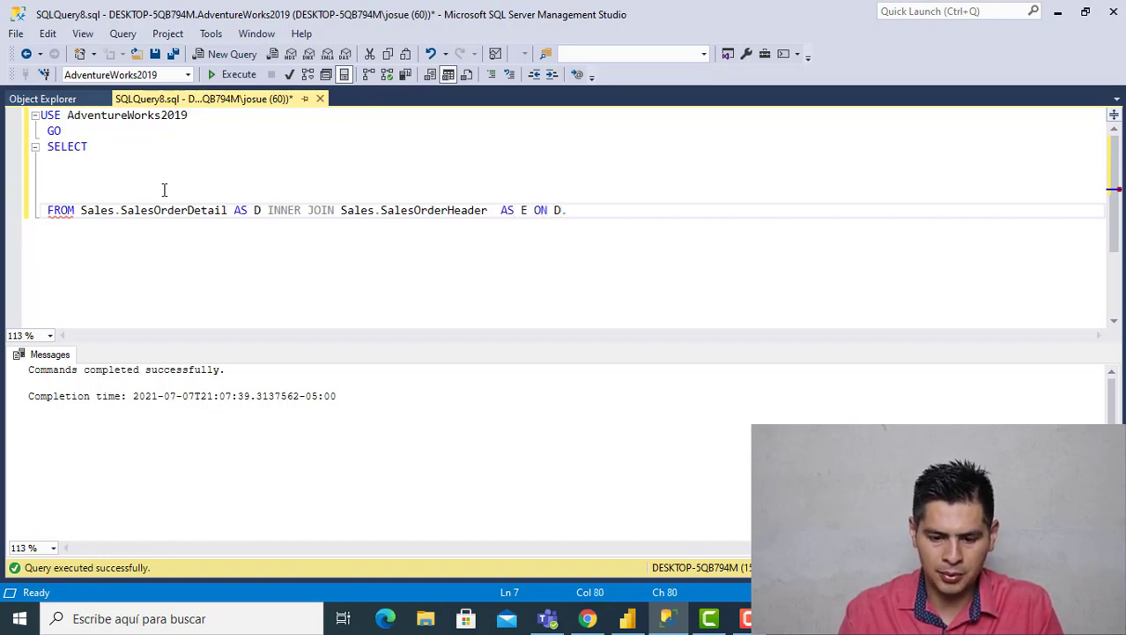
{"action": "key", "text": "BackSpace"}
{"action": "key", "text": "BackSpace"}
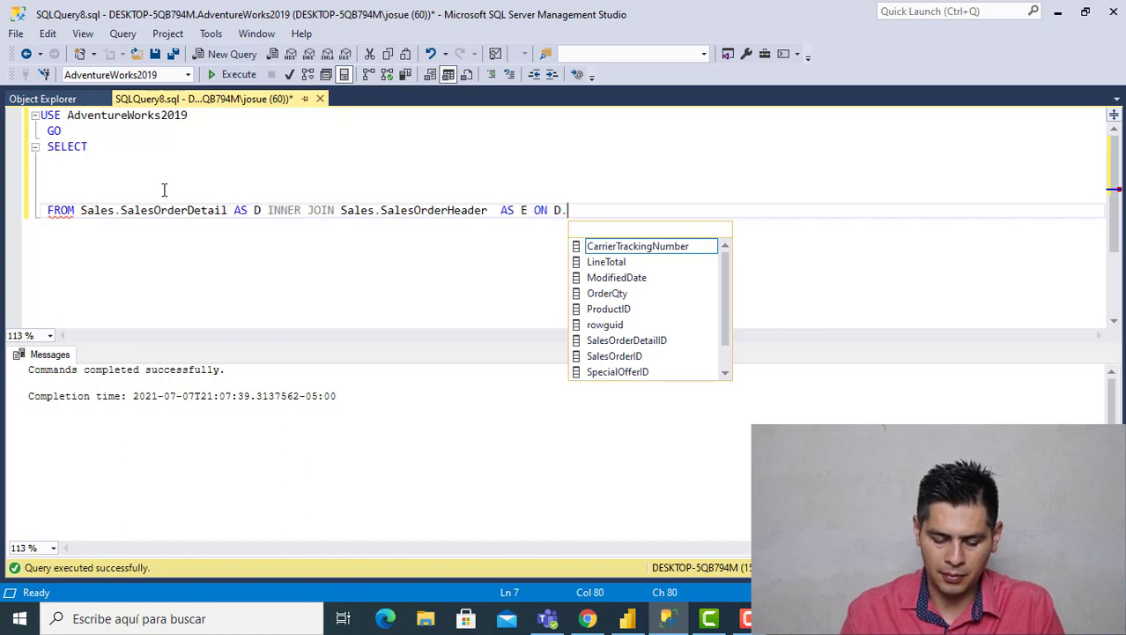
{"action": "type", "text": "OR"}
{"action": "key", "text": "Down"}
{"action": "key", "text": "Down"}
{"action": "key", "text": "Down"}
{"action": "key", "text": "Down"}
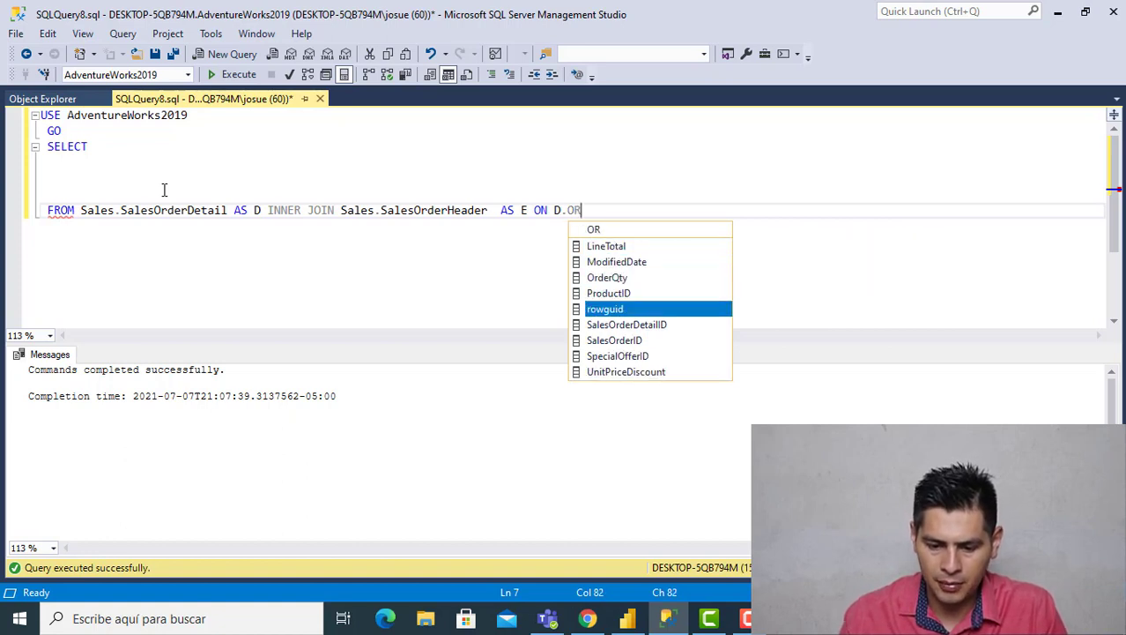
{"action": "key", "text": "Tab"}
{"action": "type", "text": "= "}
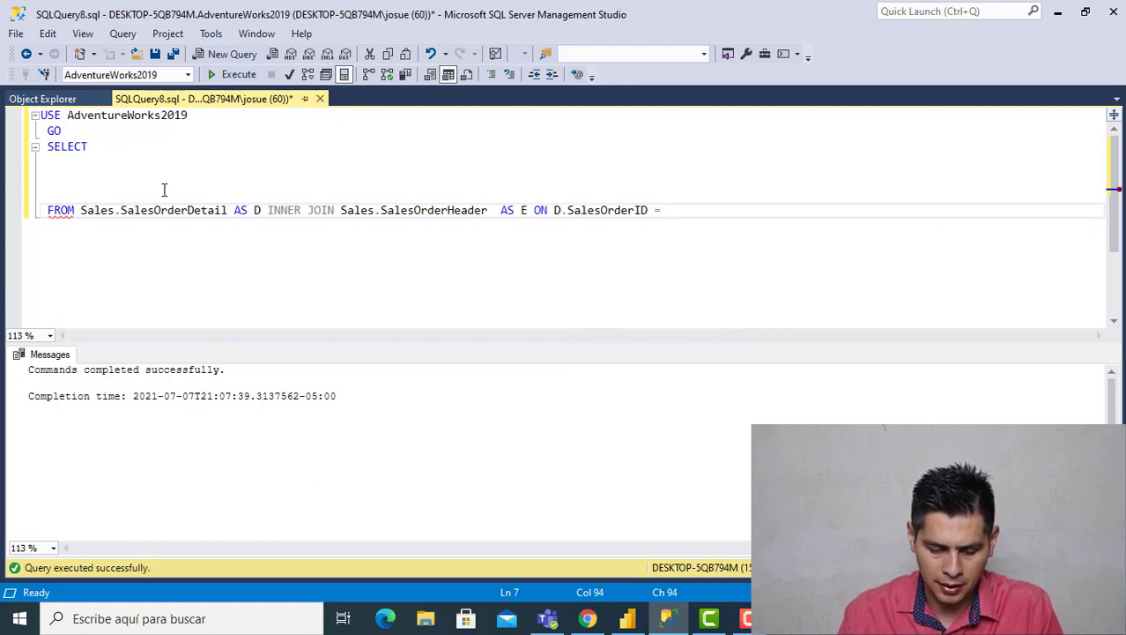
Complete the join condition with E.SalesOrderID after the equals sign.
{"action": "type", "text": "E.OR"}
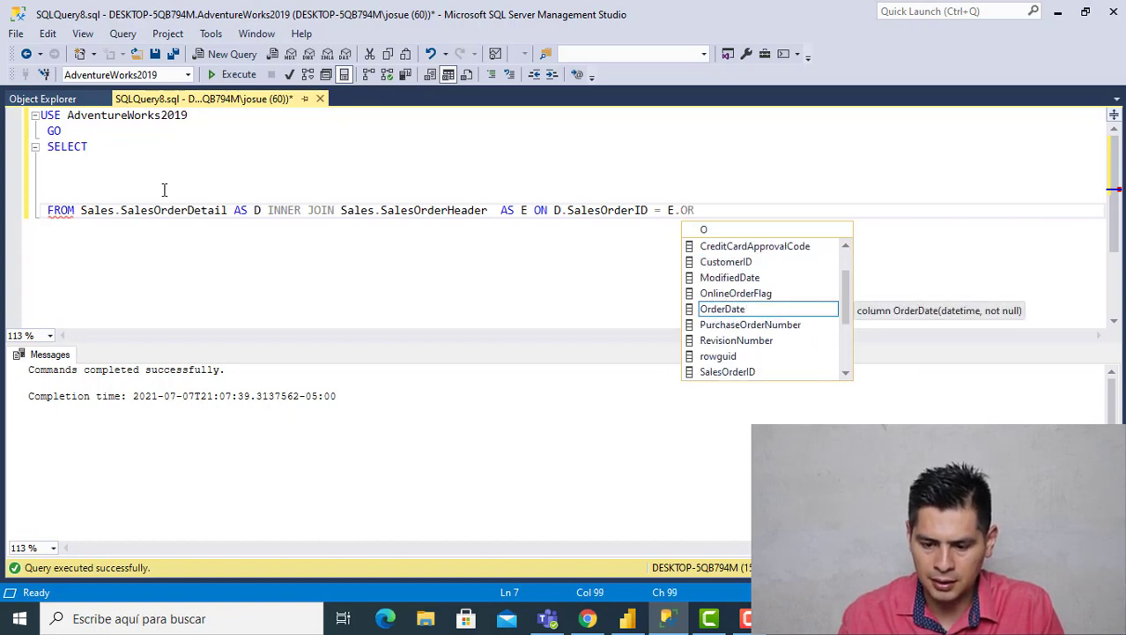
{"action": "key", "text": "Down"}
{"action": "key", "text": "Down"}
{"action": "key", "text": "Down"}
{"action": "key", "text": "Down"}
{"action": "key", "text": "Tab"}
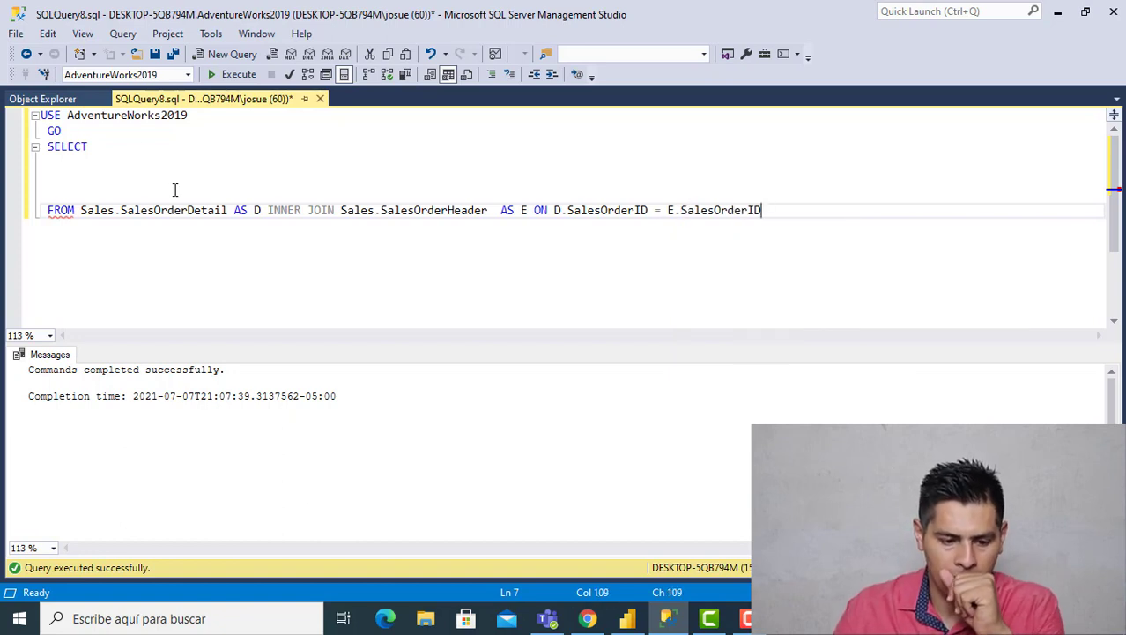
Write D.SalesOrderID as the first column on the blank line below SELECT.
{"action": "left_click", "coordinate": [103, 164]}
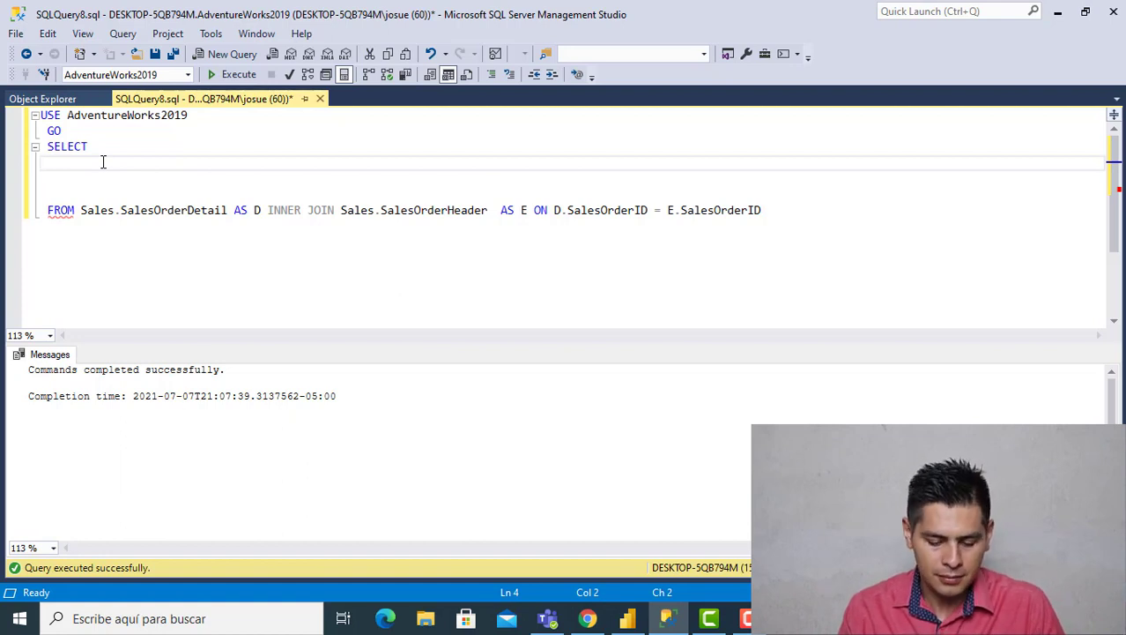
{"action": "type", "text": "D."}
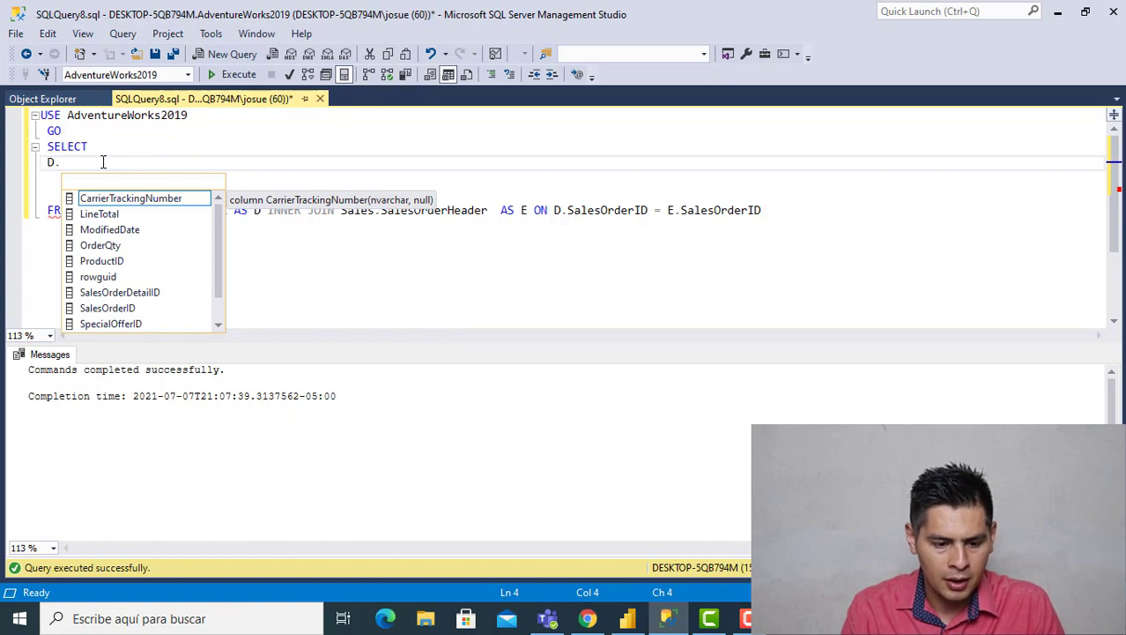
{"action": "type", "text": "OR"}
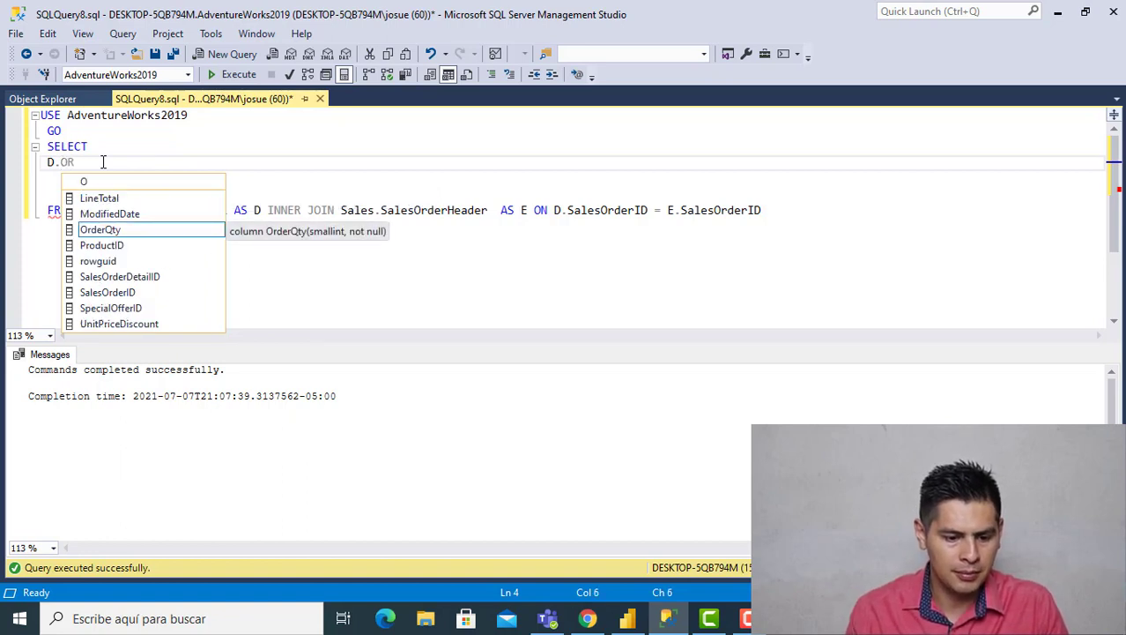
{"action": "key", "text": "Down"}
{"action": "key", "text": "Down"}
{"action": "key", "text": "Down"}
{"action": "key", "text": "Down"}
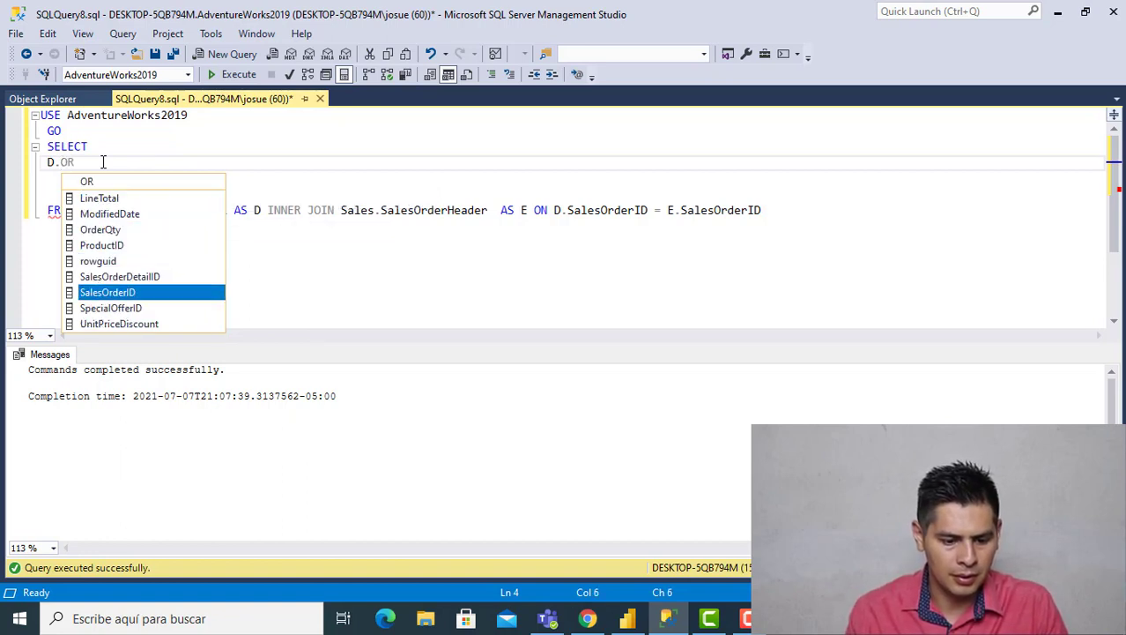
{"action": "key", "text": "Tab"}
Add D.LineTotal as the second column of the SELECT list, separated by a comma.
{"action": "type", "text": ", D"}
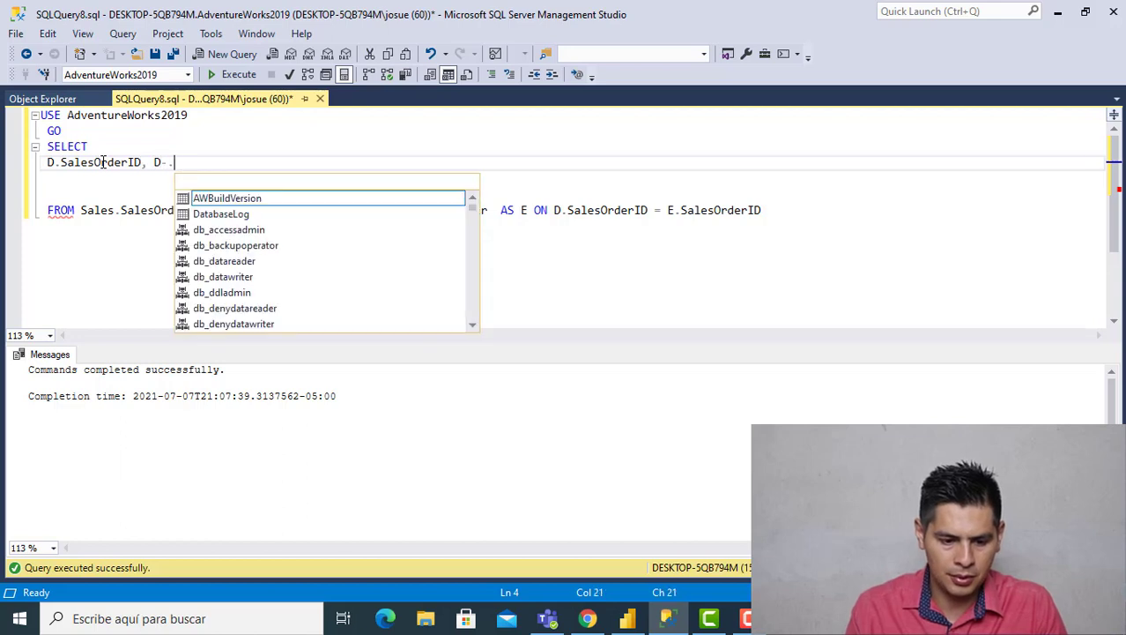
{"action": "key", "text": "Down"}
{"action": "key", "text": "Down"}
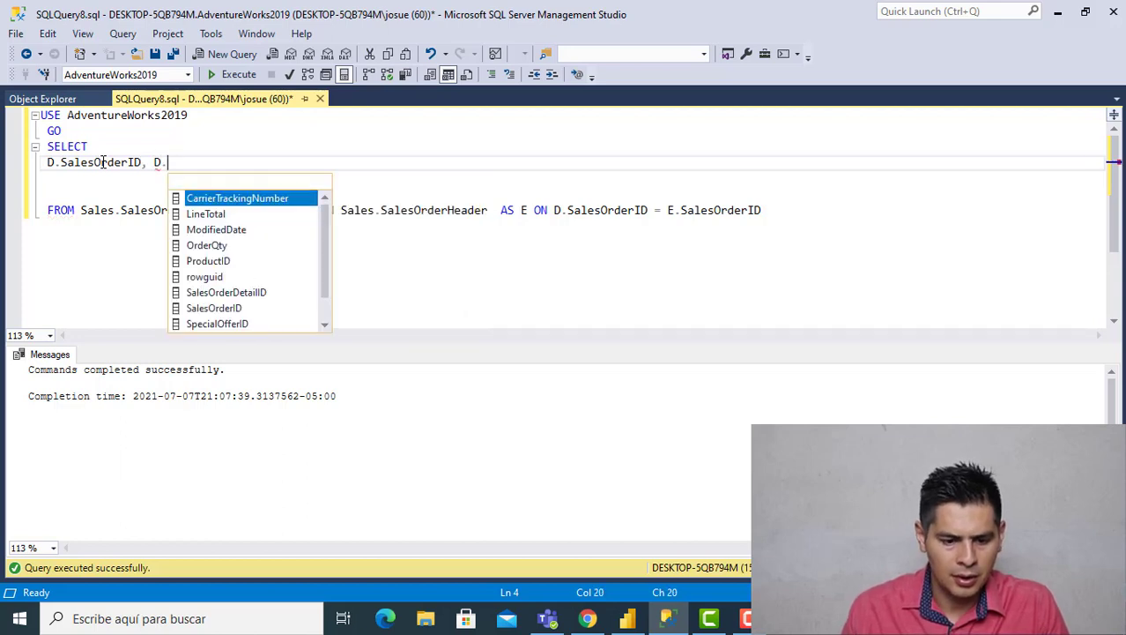
{"action": "key", "text": "Tab"}
Append D.ProductID and D.OrderQty to the SELECT list after D.LineTotal.
{"action": "type", "text": ", D."}
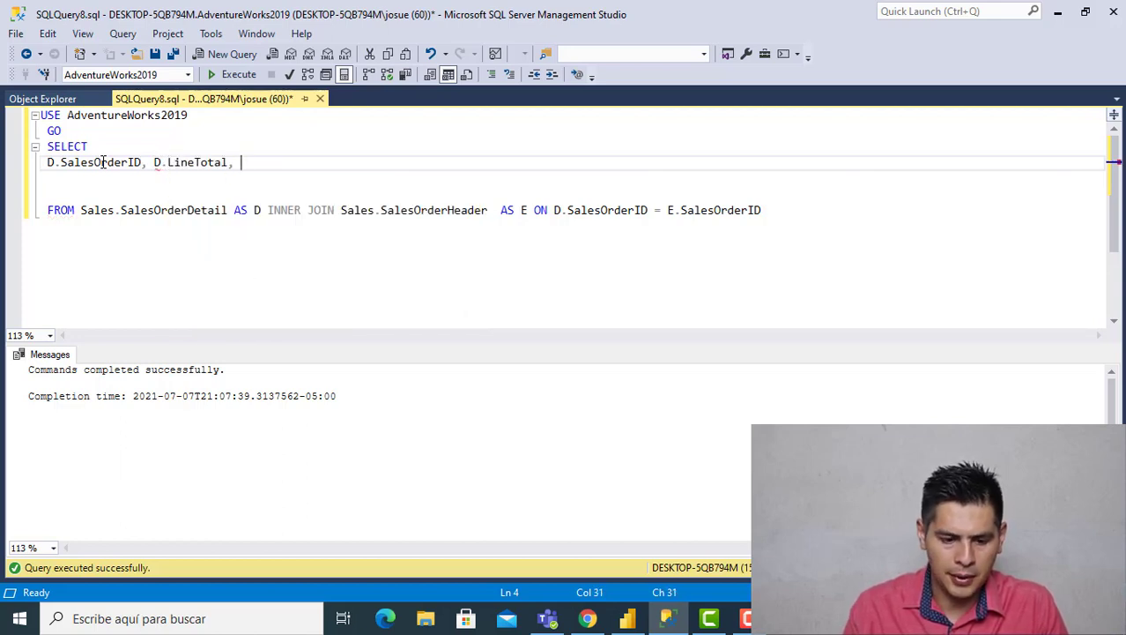
{"action": "key", "text": "Down"}
{"action": "key", "text": "Down"}
{"action": "key", "text": "Down"}
{"action": "key", "text": "Down"}
{"action": "key", "text": "Tab"}
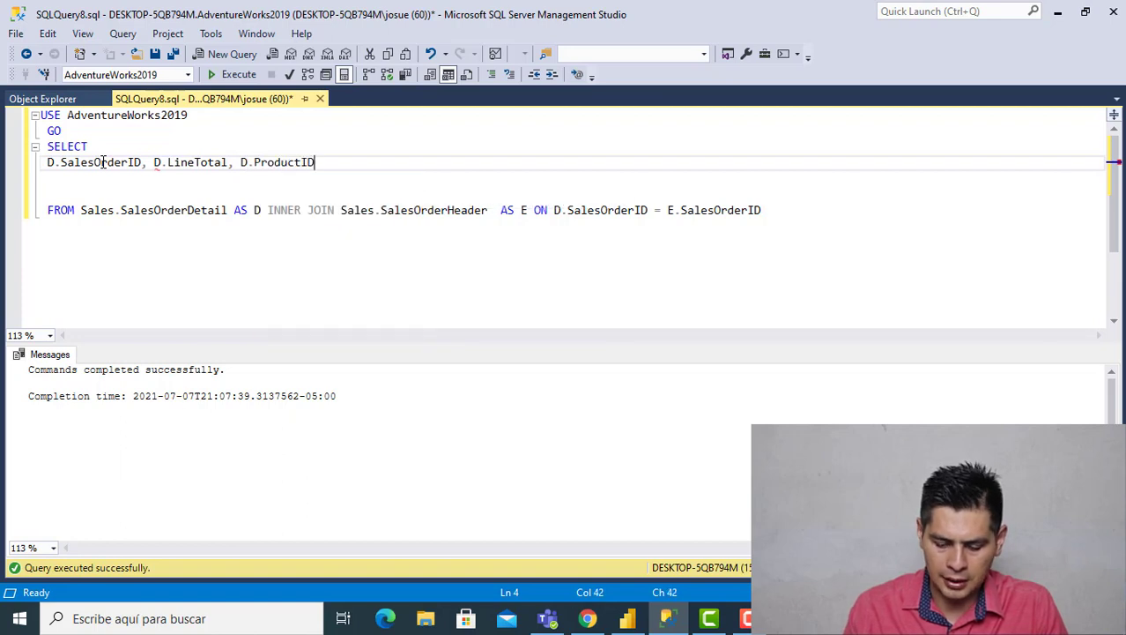
{"action": "type", "text": ", D.QU"}
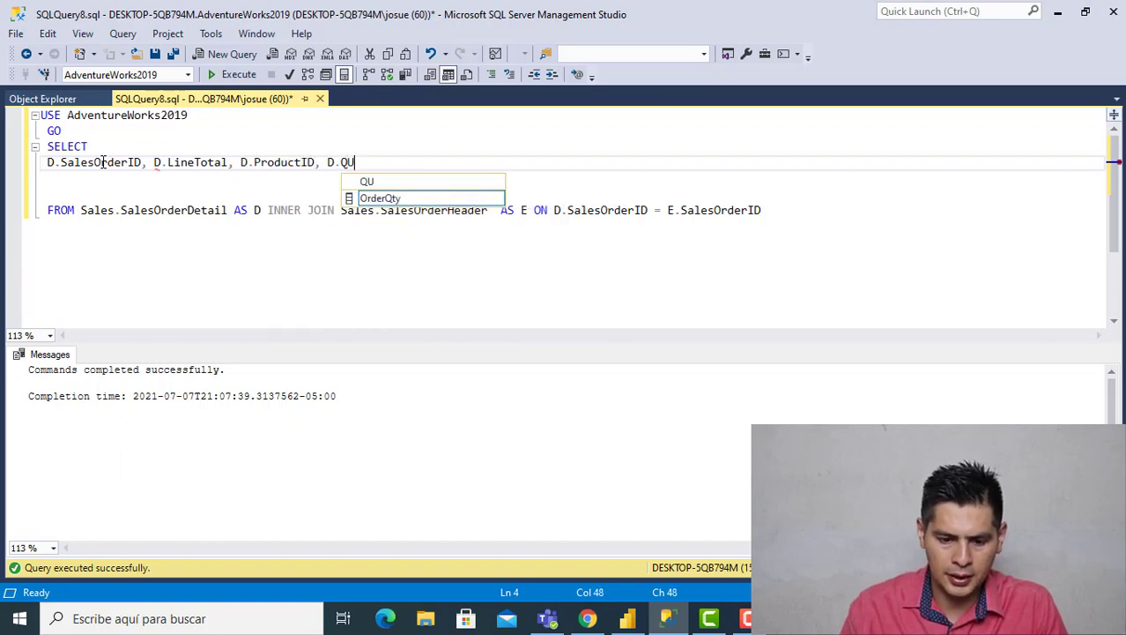
{"action": "key", "text": "Tab"}
Add the D.UnitPrice column to the SELECT list after D.OrderQty.
{"action": "type", "text": ", D"}
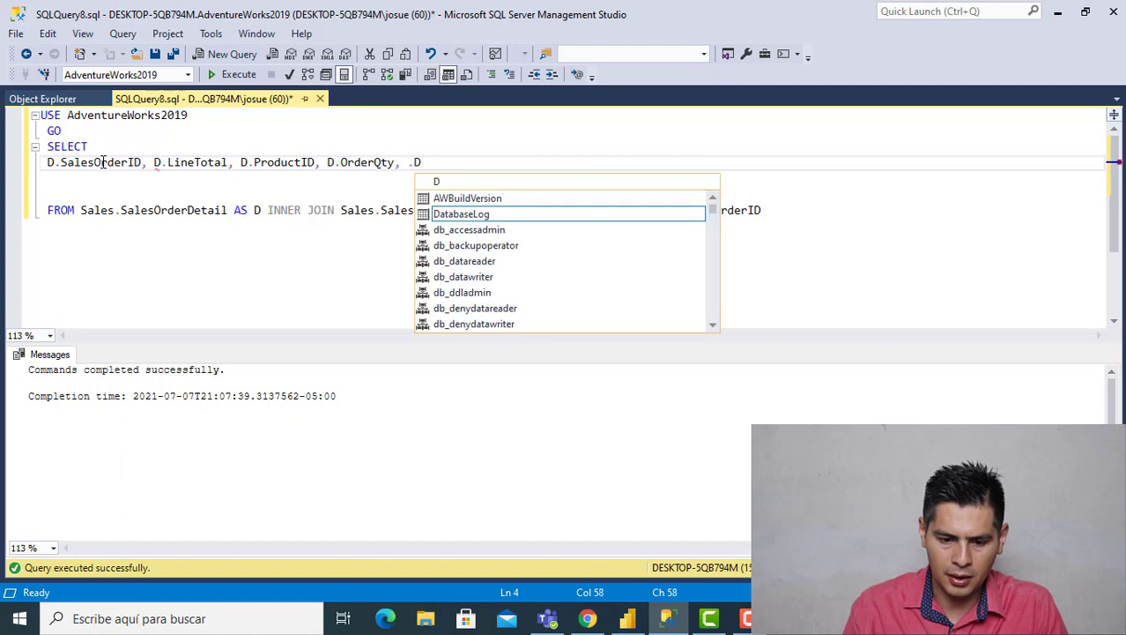
{"action": "key", "text": "BackSpace"}
{"action": "type", "text": "D."}
{"action": "key", "text": "Down"}
{"action": "key", "text": "Down"}
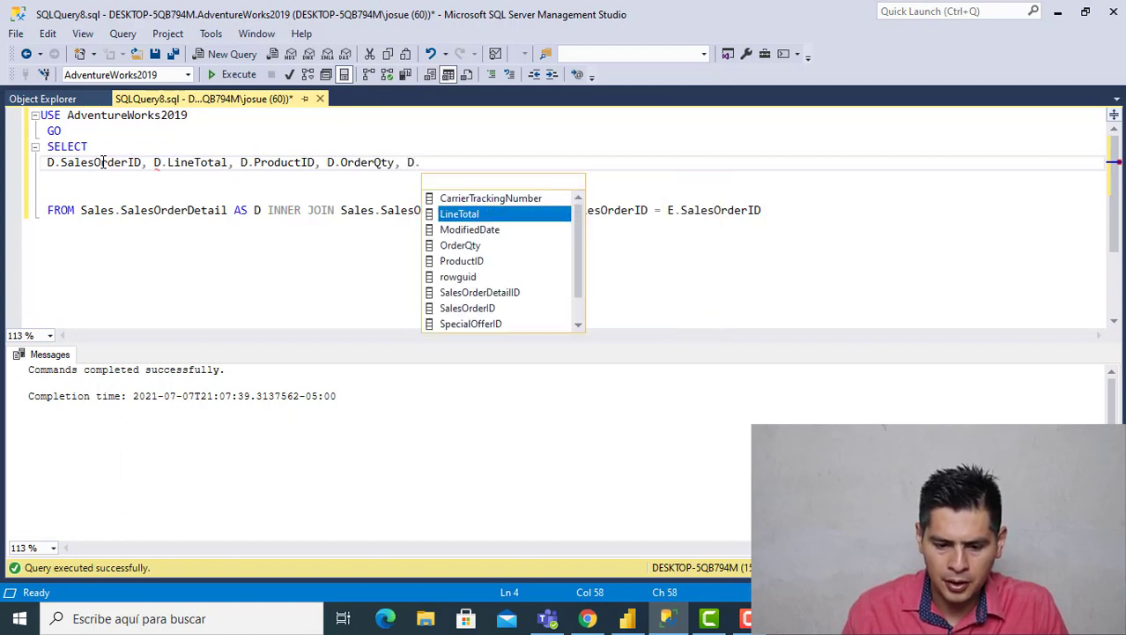
{"action": "key", "text": "Down"}
{"action": "key", "text": "Down"}
{"action": "key", "text": "Down"}
{"action": "key", "text": "Down"}
{"action": "key", "text": "Down"}
{"action": "key", "text": "Down"}
{"action": "key", "text": "Down"}
{"action": "key", "text": "Down"}
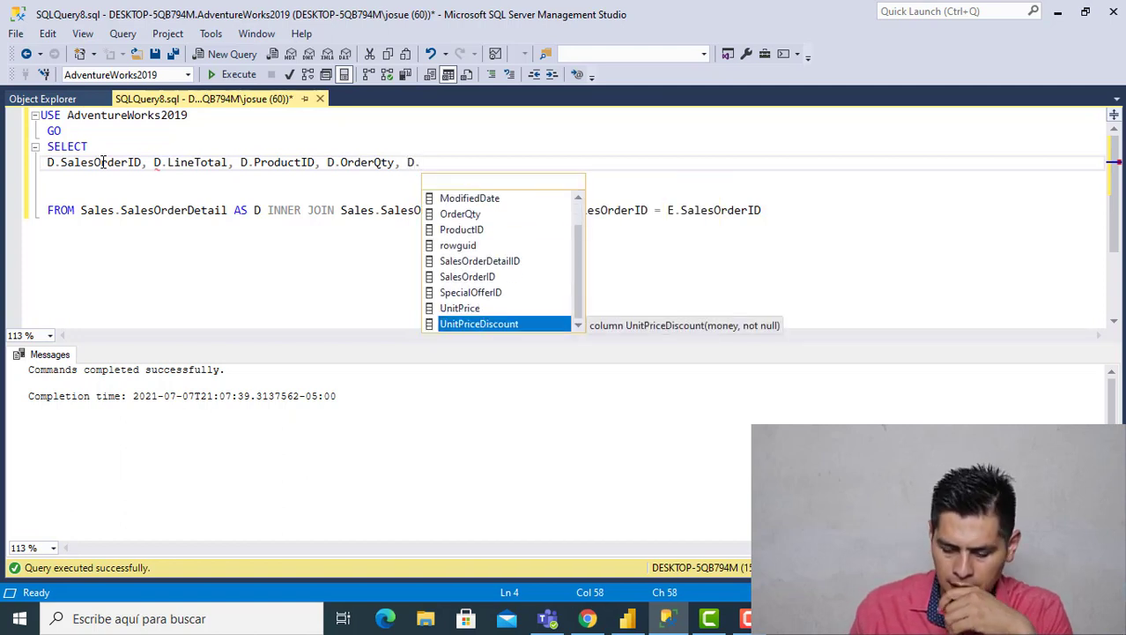
{"action": "key", "text": "Up"}
{"action": "key", "text": "Tab"}
Append a second D.UnitPrice to the SELECT list and begin another column reference with D.
{"action": "type", "text": ", D."}
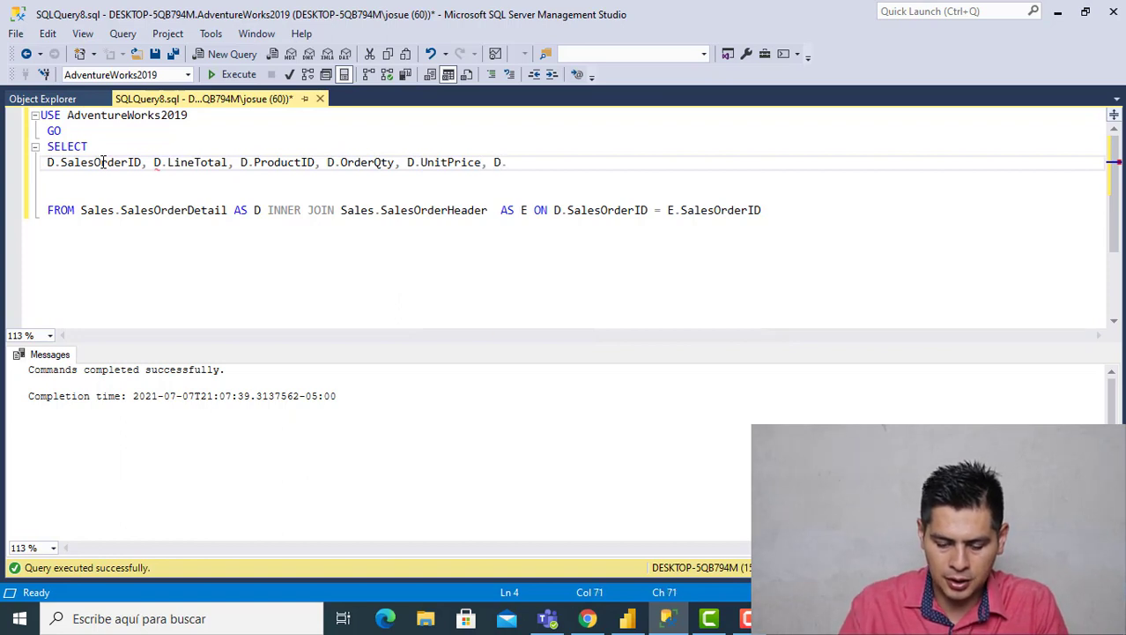
{"action": "type", "text": "US"}
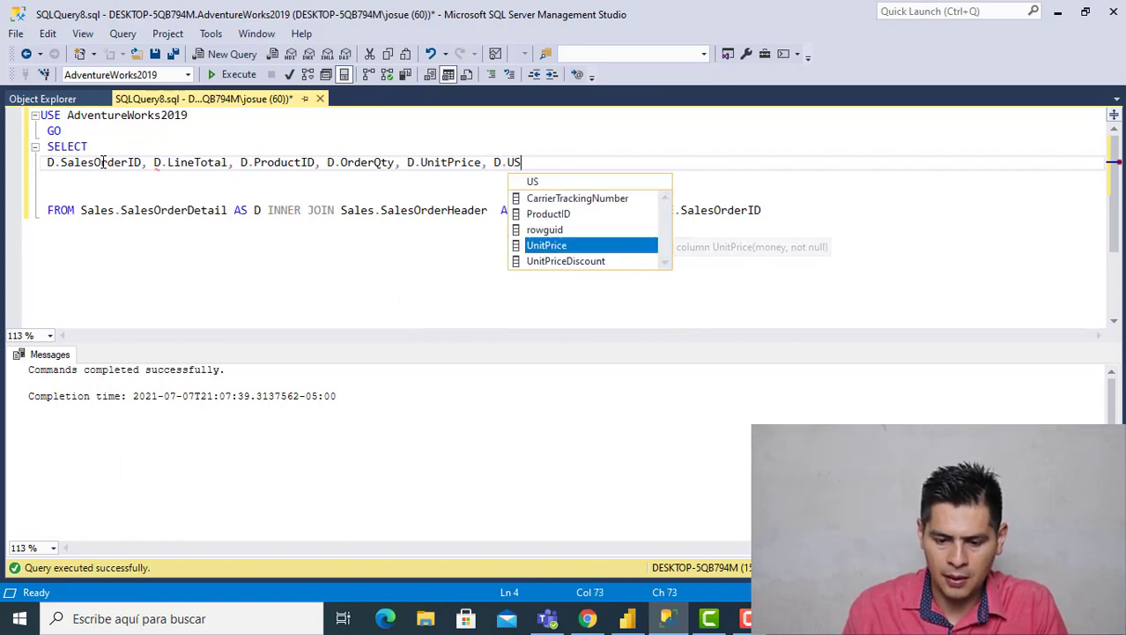
{"action": "key", "text": "Tab"}
{"action": "type", "text": ", D"}
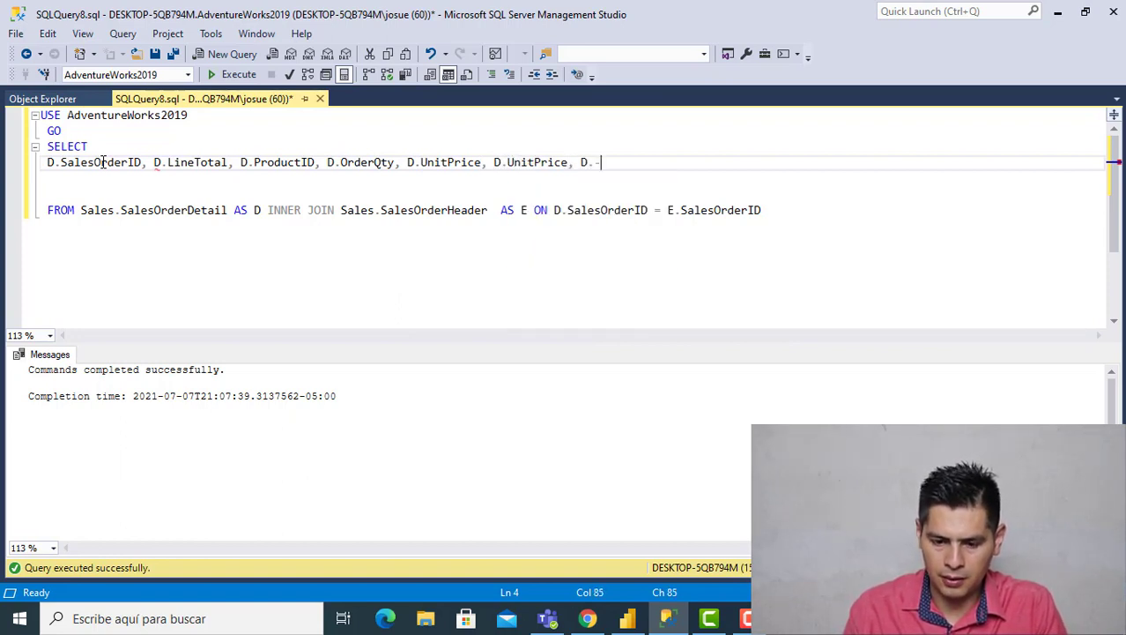
{"action": "type", "text": "."}
Review the SalesOrderDetail columns suggested for the D alias at the end of the SELECT list.
{"action": "key", "text": "Down"}
{"action": "key", "text": "Down"}
{"action": "key", "text": "Down"}
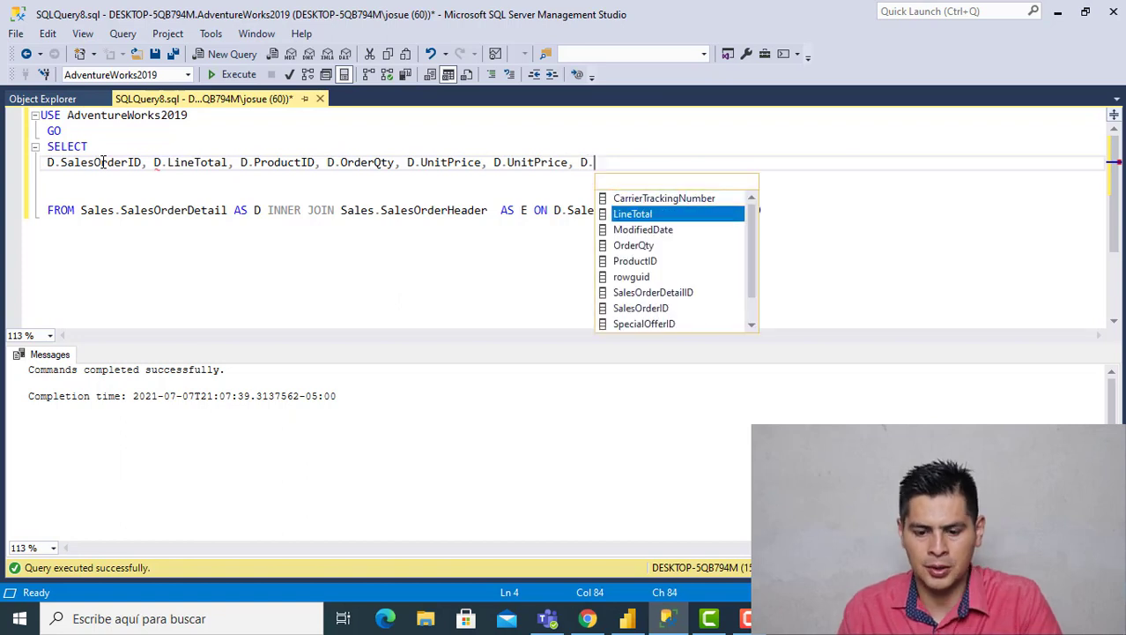
{"action": "key", "text": "Down"}
{"action": "key", "text": "Down"}
{"action": "key", "text": "Down"}
{"action": "key", "text": "Down"}
{"action": "key", "text": "Down"}
{"action": "key", "text": "Down"}
{"action": "key", "text": "Down"}
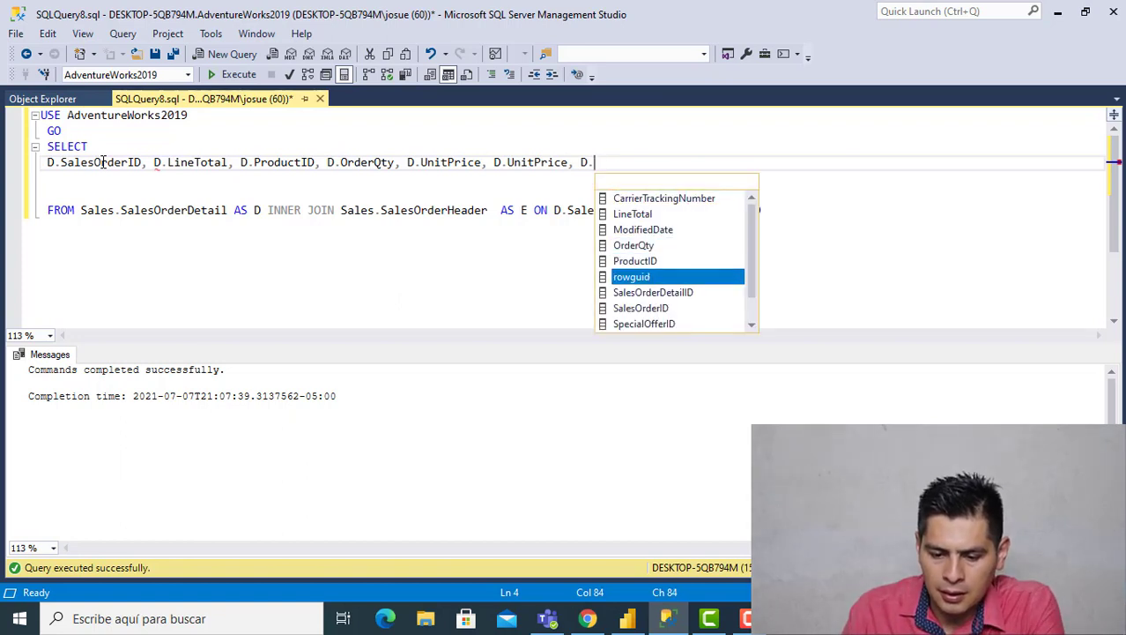
{"action": "key", "text": "Up"}
{"action": "key", "text": "Up"}
{"action": "key", "text": "Up"}
{"action": "key", "text": "Up"}
{"action": "key", "text": "Up"}
{"action": "key", "text": "Up"}
{"action": "key", "text": "Up"}
{"action": "key", "text": "Up"}
{"action": "key", "text": "Up"}
{"action": "key", "text": "Up"}
{"action": "key", "text": "Up"}
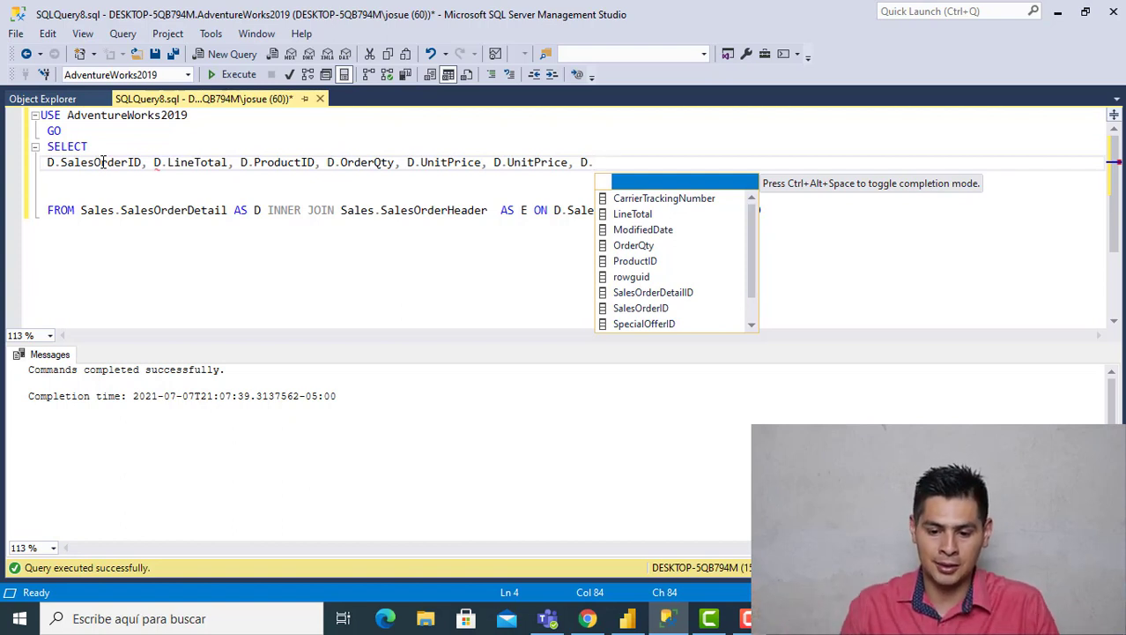
{"action": "key", "text": "Down"}
{"action": "key", "text": "Down"}
{"action": "key", "text": "Down"}
{"action": "key", "text": "Down"}
{"action": "key", "text": "Down"}
{"action": "key", "text": "Down"}
{"action": "key", "text": "Down"}
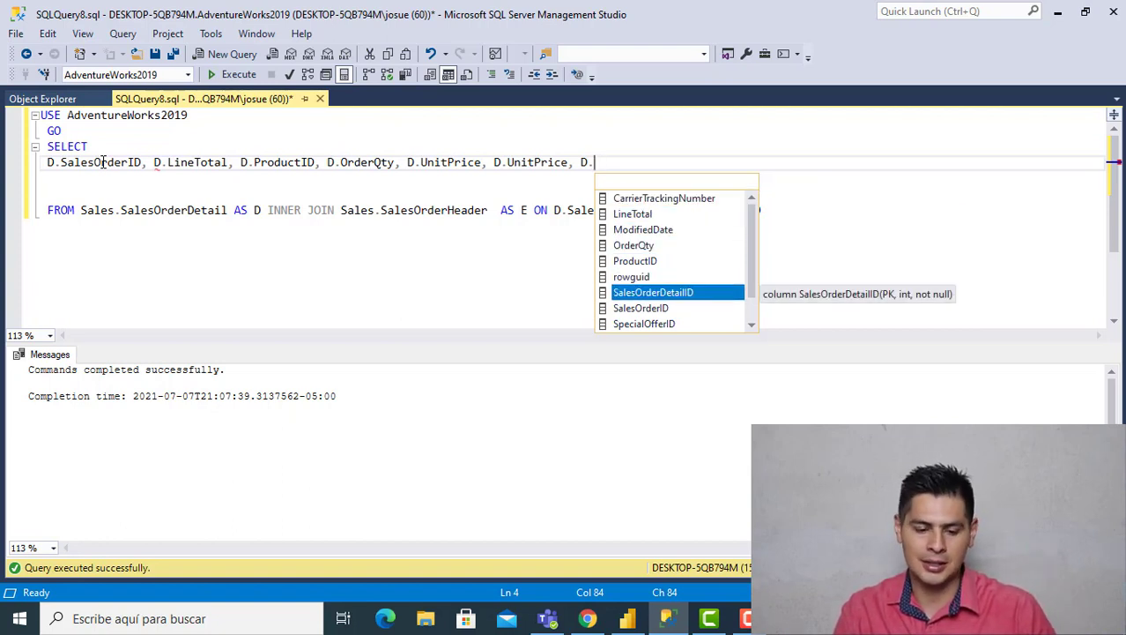
{"action": "key", "text": "Down"}
{"action": "key", "text": "Down"}
{"action": "key", "text": "Down"}
{"action": "key", "text": "Down"}
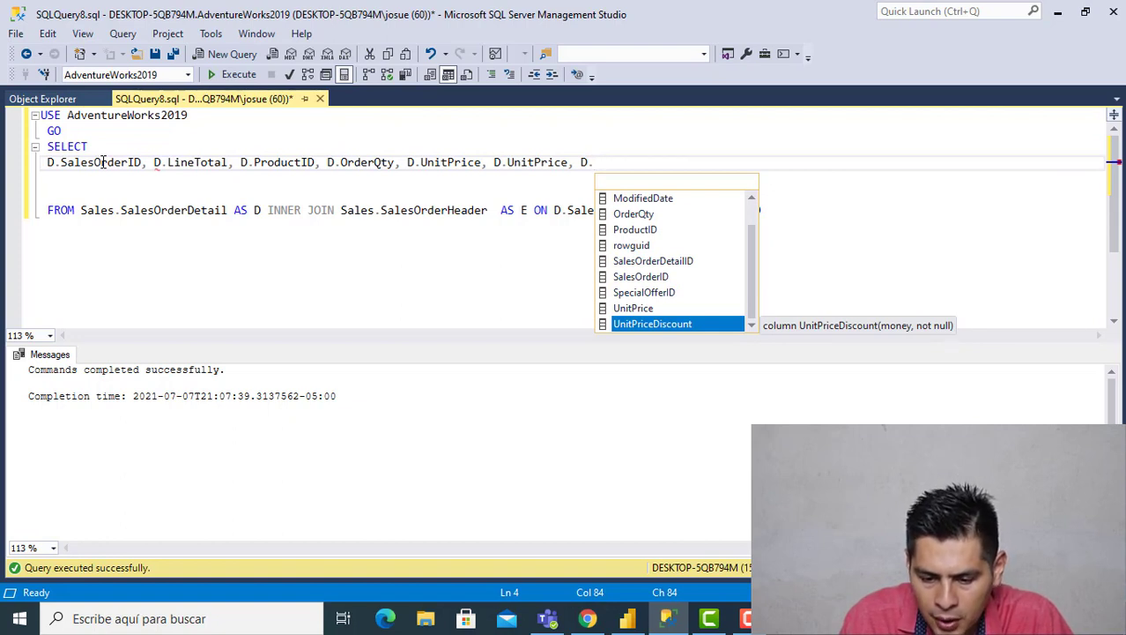
{"action": "key", "text": "Up"}
{"action": "key", "text": "Up"}
{"action": "key", "text": "Up"}
{"action": "key", "text": "Up"}
{"action": "key", "text": "Up"}
{"action": "key", "text": "Up"}
{"action": "key", "text": "Up"}
{"action": "key", "text": "Up"}
{"action": "key", "text": "Up"}
{"action": "key", "text": "Up"}
{"action": "key", "text": "Up"}
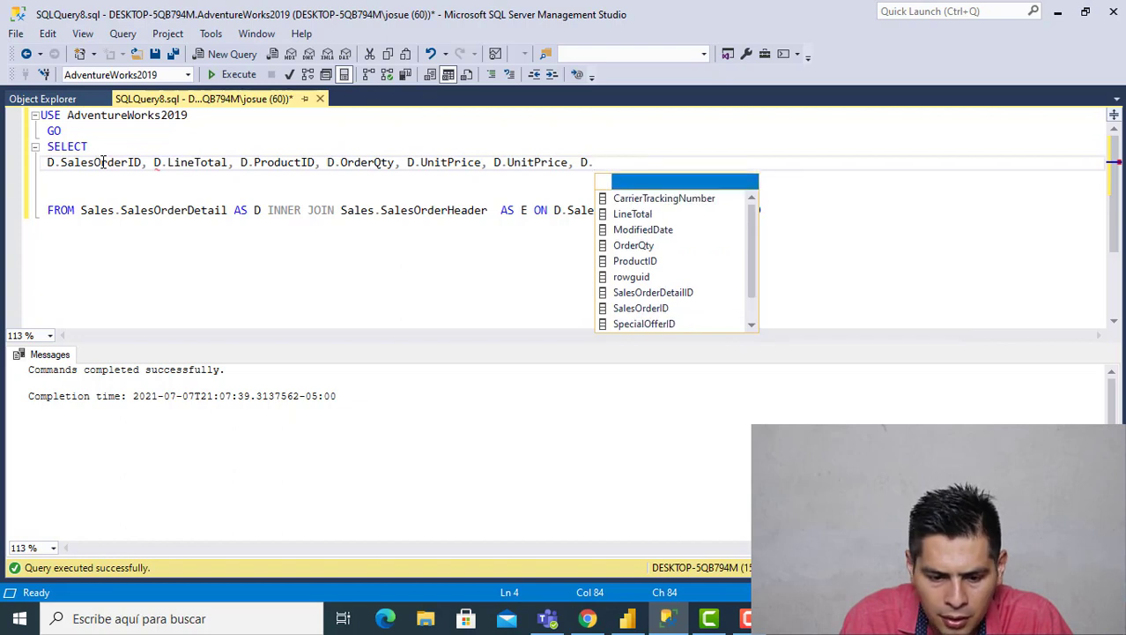
{"action": "key", "text": "Down"}
{"action": "key", "text": "Down"}
{"action": "key", "text": "Down"}
{"action": "key", "text": "Down"}
{"action": "key", "text": "Down"}
{"action": "key", "text": "Down"}
{"action": "key", "text": "Down"}
{"action": "key", "text": "Down"}
{"action": "key", "text": "Down"}
{"action": "key", "text": "Down"}
{"action": "key", "text": "Down"}
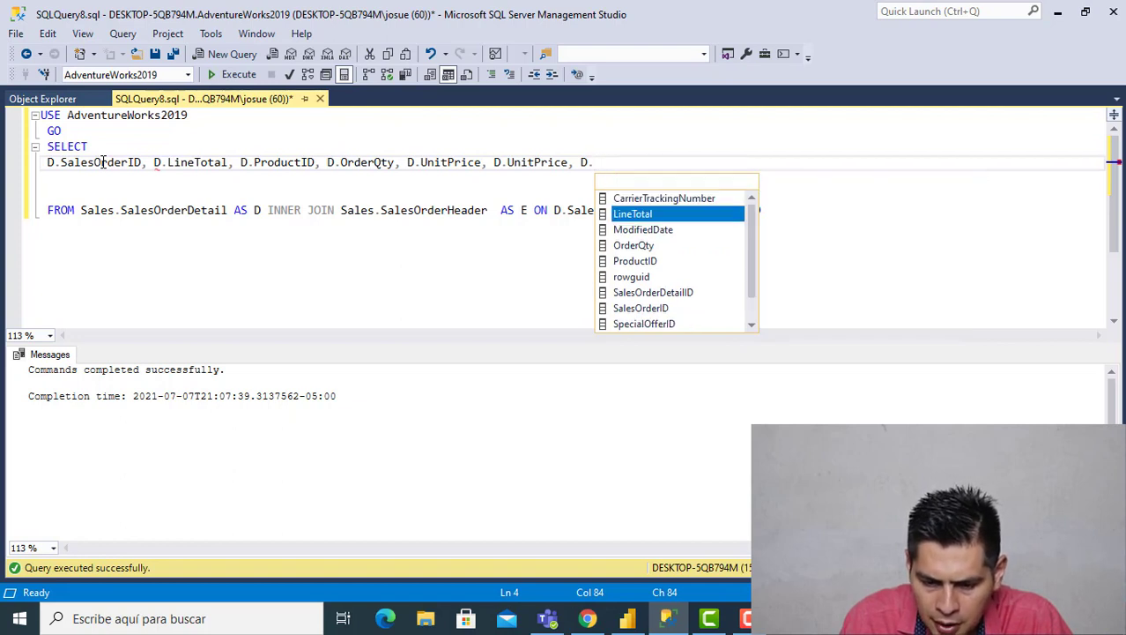
{"action": "key", "text": "Up"}
{"action": "key", "text": "Up"}
{"action": "key", "text": "Up"}
{"action": "key", "text": "Up"}
{"action": "key", "text": "Up"}
{"action": "key", "text": "Up"}
{"action": "key", "text": "Up"}
{"action": "key", "text": "Up"}
{"action": "key", "text": "Up"}
{"action": "key", "text": "Up"}
{"action": "key", "text": "Up"}
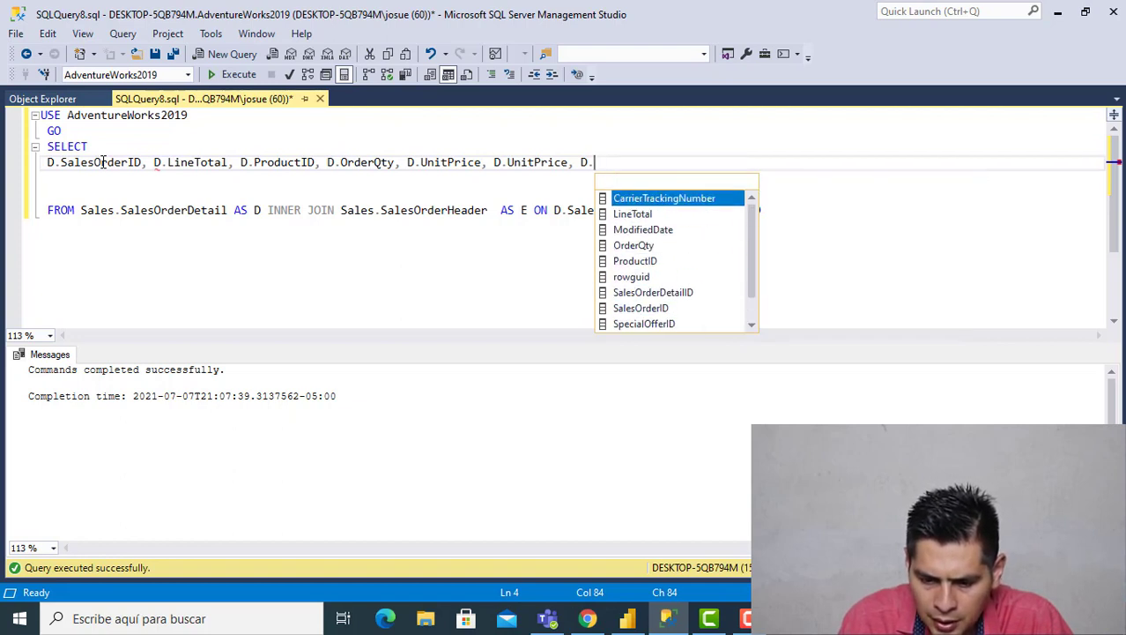
{"action": "key", "text": "Down"}
{"action": "key", "text": "Down"}
Replace the unfinished D. reference at the end of the SELECT list with E.CustomerID.
{"action": "key", "text": "Escape"}
{"action": "key", "text": "BackSpace"}
{"action": "key", "text": "BackSpace"}
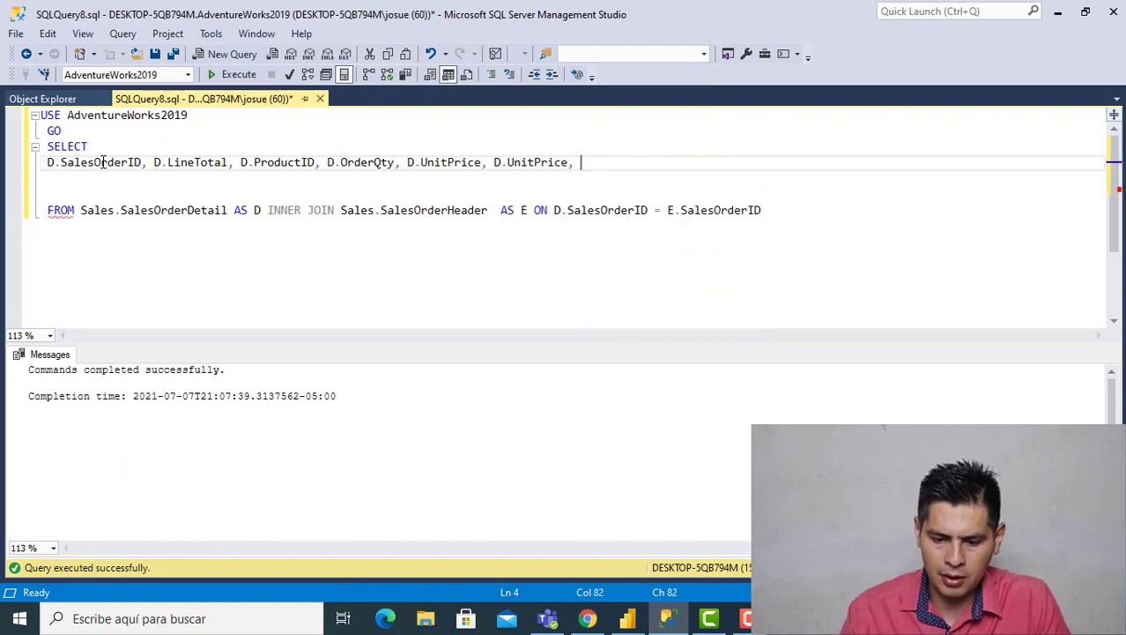
{"action": "type", "text": "E."}
{"action": "key", "text": "Down"}
{"action": "key", "text": "Down"}
{"action": "key", "text": "Down"}
{"action": "key", "text": "Down"}
{"action": "key", "text": "Down"}
{"action": "key", "text": "Down"}
{"action": "key", "text": "Down"}
{"action": "key", "text": "Down"}
{"action": "key", "text": "Down"}
{"action": "key", "text": "Down"}
{"action": "key", "text": "Down"}
{"action": "key", "text": "Down"}
{"action": "key", "text": "Down"}
{"action": "key", "text": "Down"}
{"action": "key", "text": "Down"}
{"action": "key", "text": "Down"}
{"action": "key", "text": "Down"}
{"action": "key", "text": "Down"}
{"action": "key", "text": "Down"}
{"action": "key", "text": "Down"}
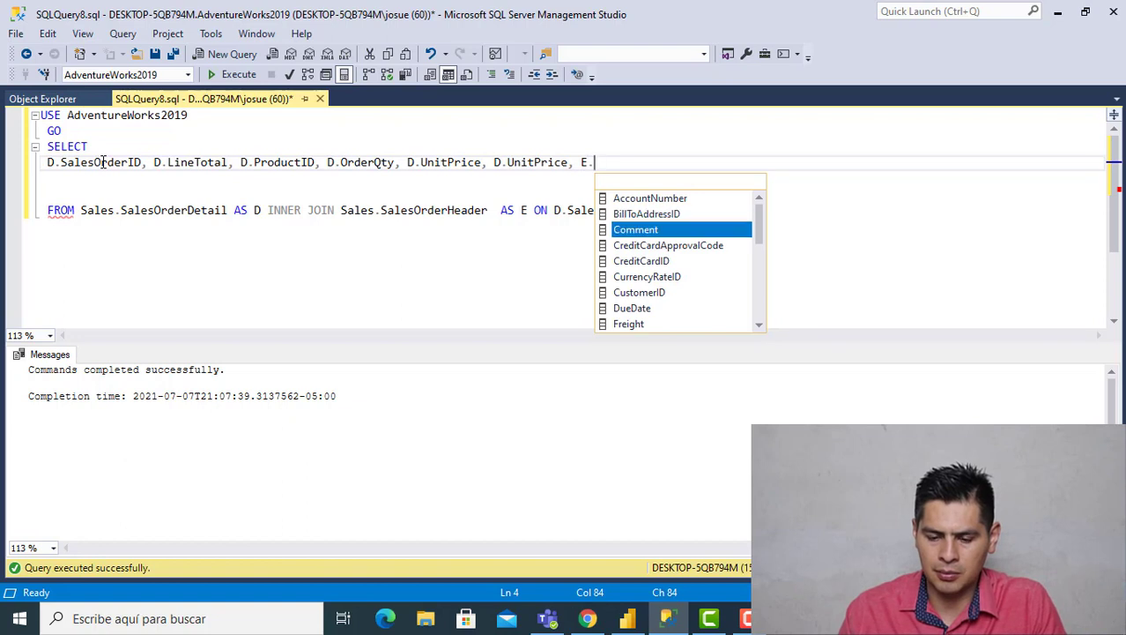
{"action": "key", "text": "Down"}
{"action": "key", "text": "Down"}
{"action": "key", "text": "Down"}
{"action": "key", "text": "Down"}
{"action": "key", "text": "Up"}
{"action": "key", "text": "Up"}
{"action": "key", "text": "Up"}
{"action": "key", "text": "Up"}
{"action": "key", "text": "Up"}
{"action": "key", "text": "Up"}
{"action": "key", "text": "Up"}
{"action": "key", "text": "Up"}
{"action": "key", "text": "Up"}
{"action": "key", "text": "Up"}
{"action": "key", "text": "Up"}
{"action": "key", "text": "Up"}
{"action": "key", "text": "Up"}
{"action": "key", "text": "Up"}
{"action": "key", "text": "Up"}
{"action": "key", "text": "Up"}
{"action": "key", "text": "Up"}
{"action": "key", "text": "Up"}
{"action": "key", "text": "Up"}
{"action": "key", "text": "Up"}
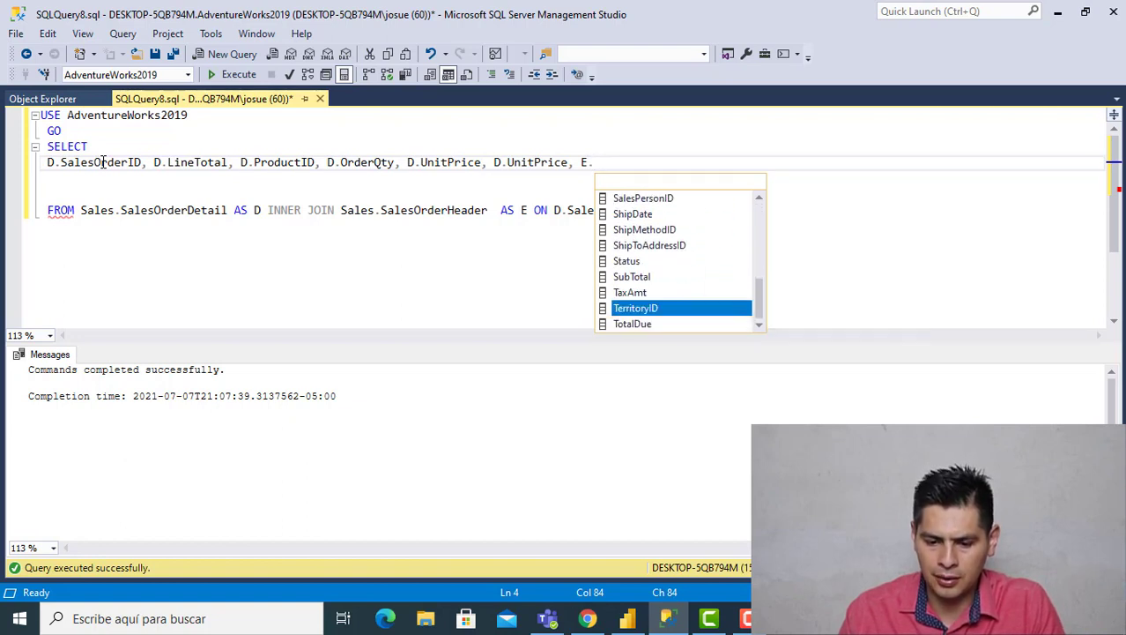
{"action": "key", "text": "Up"}
{"action": "key", "text": "Up"}
{"action": "key", "text": "Up"}
{"action": "key", "text": "Down"}
{"action": "key", "text": "Down"}
{"action": "key", "text": "Down"}
{"action": "key", "text": "Down"}
{"action": "key", "text": "Down"}
{"action": "key", "text": "Down"}
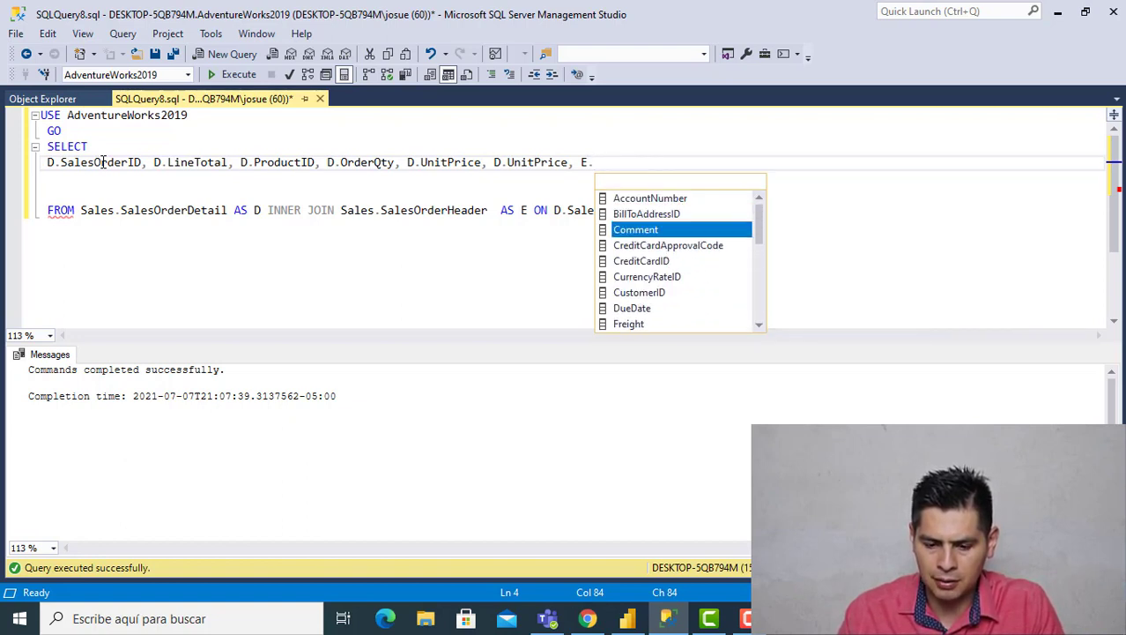
{"action": "key", "text": "Tab"}
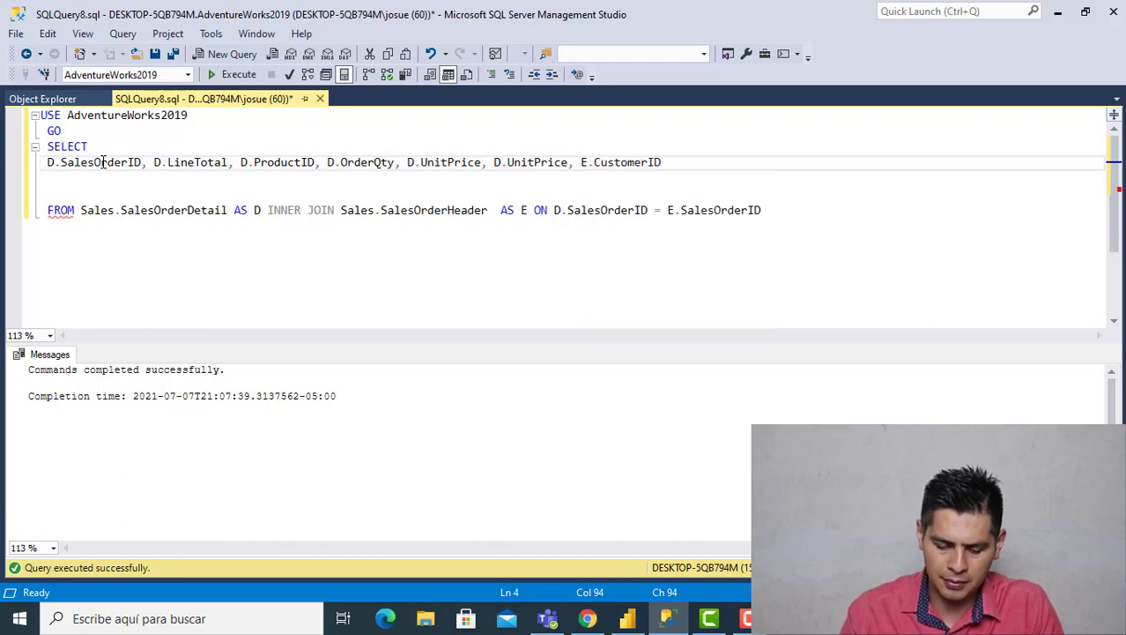
Append E.OrderDate to the SELECT list after E.CustomerID, separated by a comma.
{"action": "type", "text": ", E."}
{"action": "key", "text": "Down"}
{"action": "key", "text": "Down"}
{"action": "key", "text": "Down"}
{"action": "key", "text": "Down"}
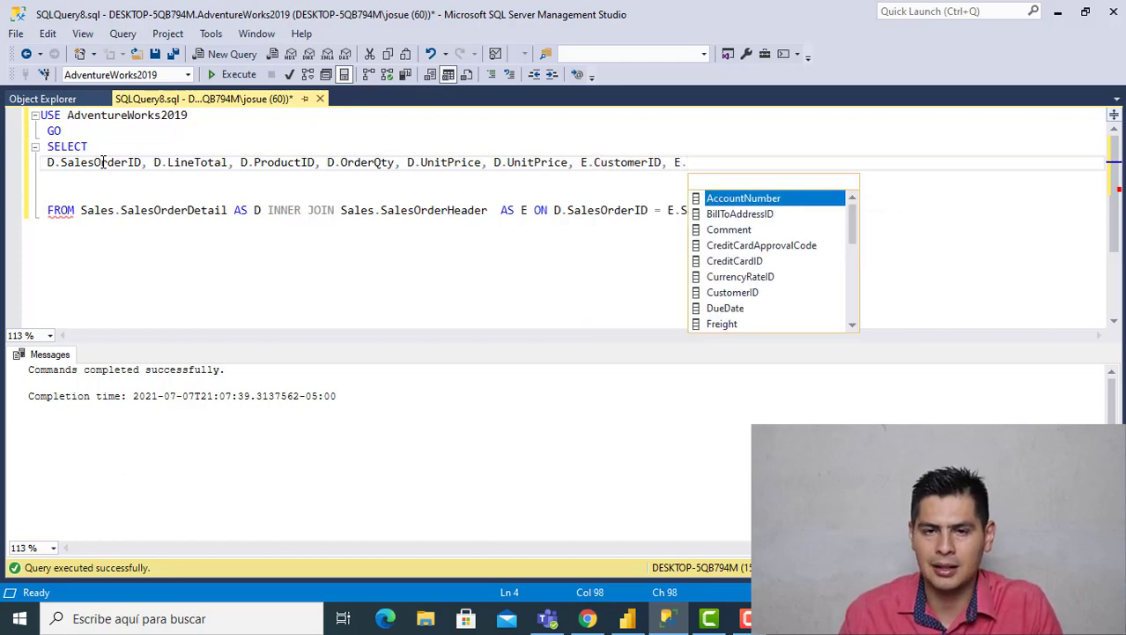
{"action": "key", "text": "Down"}
{"action": "key", "text": "Down"}
{"action": "key", "text": "Down"}
{"action": "key", "text": "Down"}
{"action": "key", "text": "Down"}
{"action": "key", "text": "Down"}
{"action": "key", "text": "Down"}
{"action": "key", "text": "Down"}
{"action": "key", "text": "Down"}
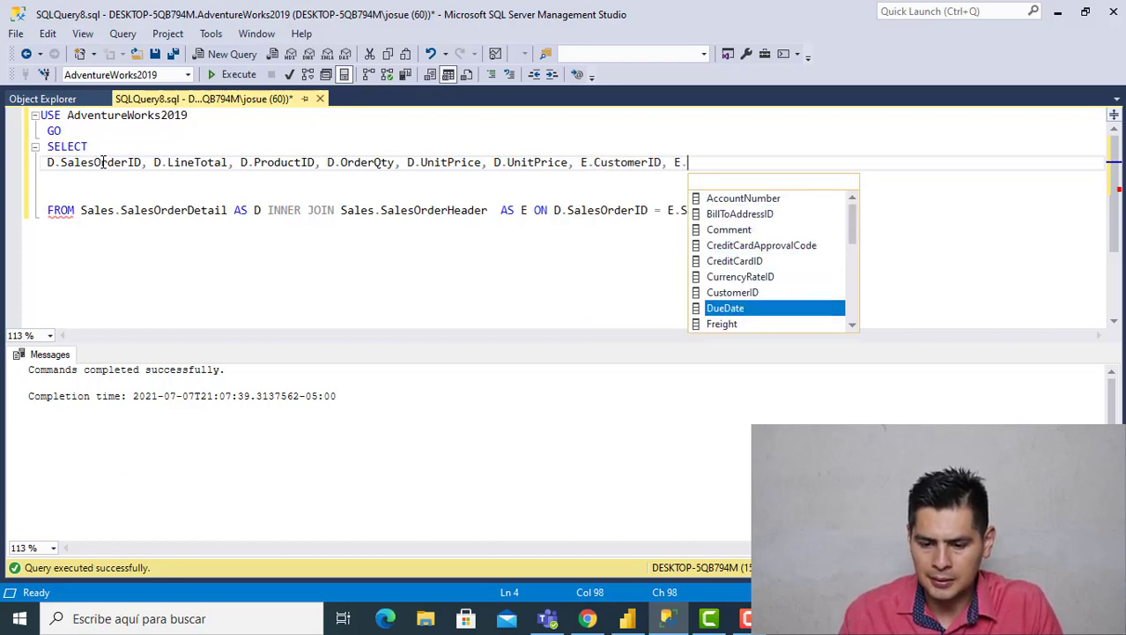
{"action": "key", "text": "Down"}
{"action": "key", "text": "Up"}
{"action": "key", "text": "Up"}
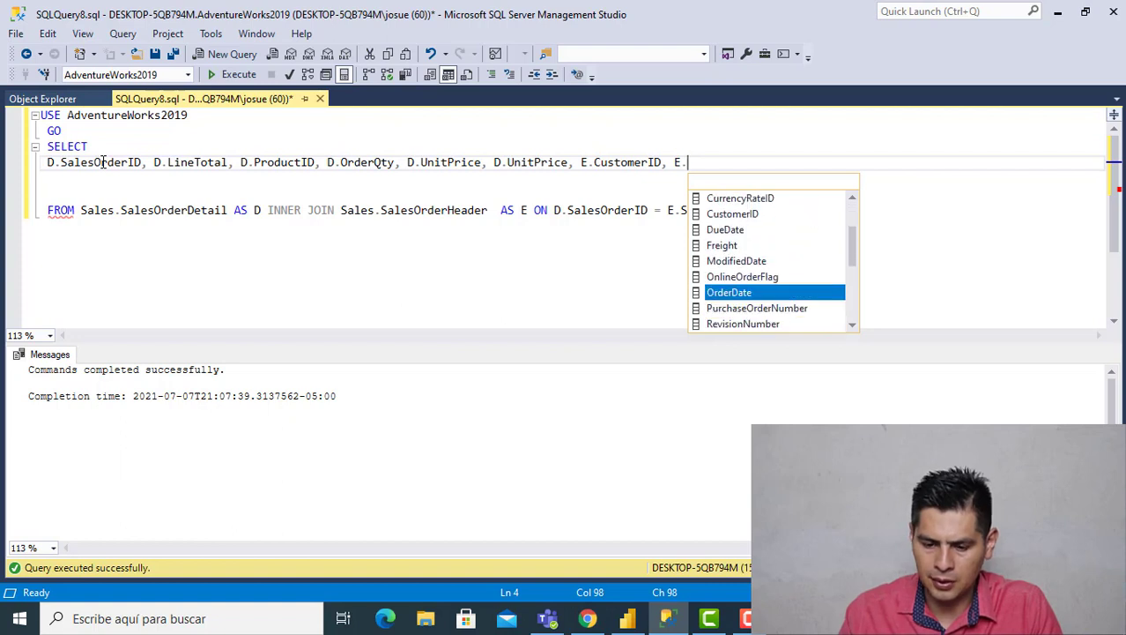
{"action": "key", "text": "Tab"}
Append E.TerritoryID and E.SalesPersonID to the SELECT list after E.OrderDate, separated by commas.
{"action": "type", "text": ", E.TE"}
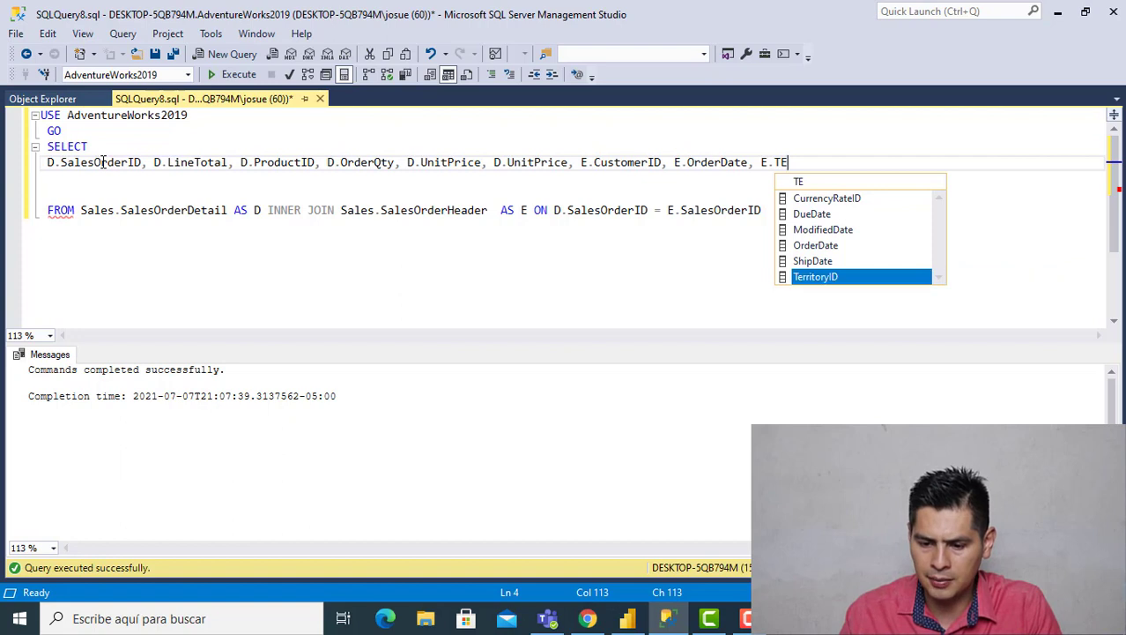
{"action": "key", "text": "Tab"}
{"action": "type", "text": ", E."}
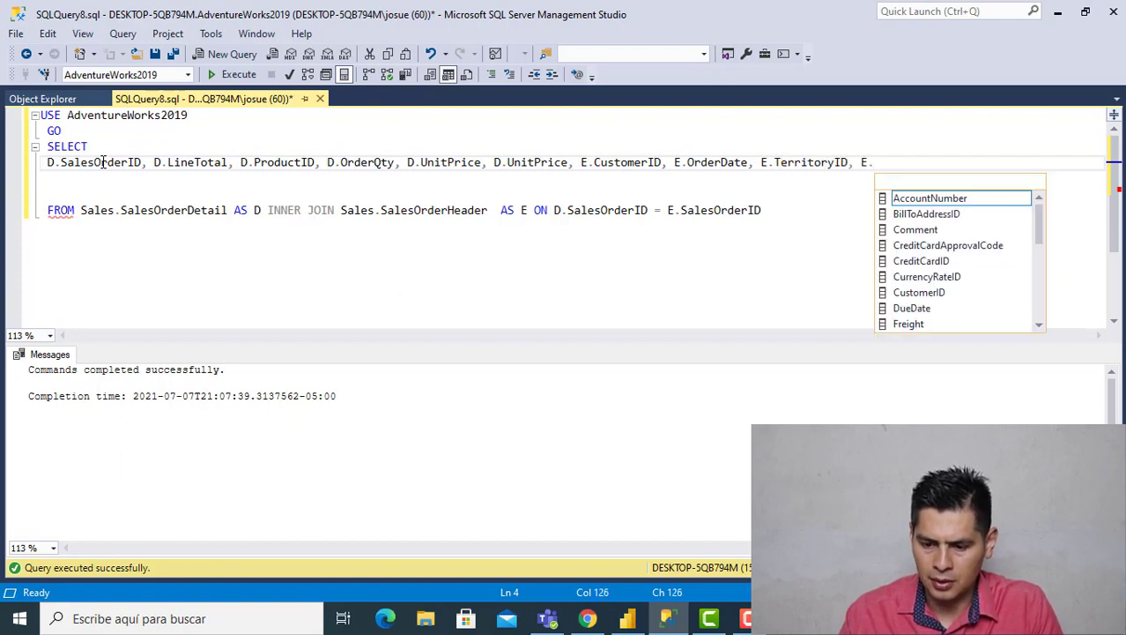
{"action": "type", "text": "PER"}
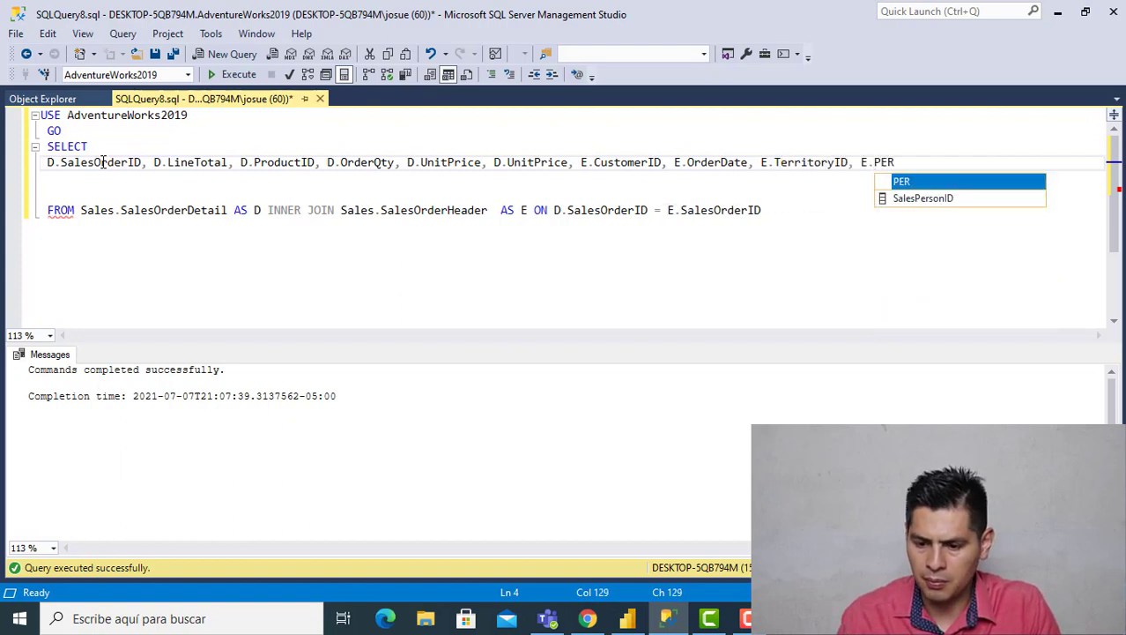
{"action": "key", "text": "Down"}
{"action": "key", "text": "Tab"}
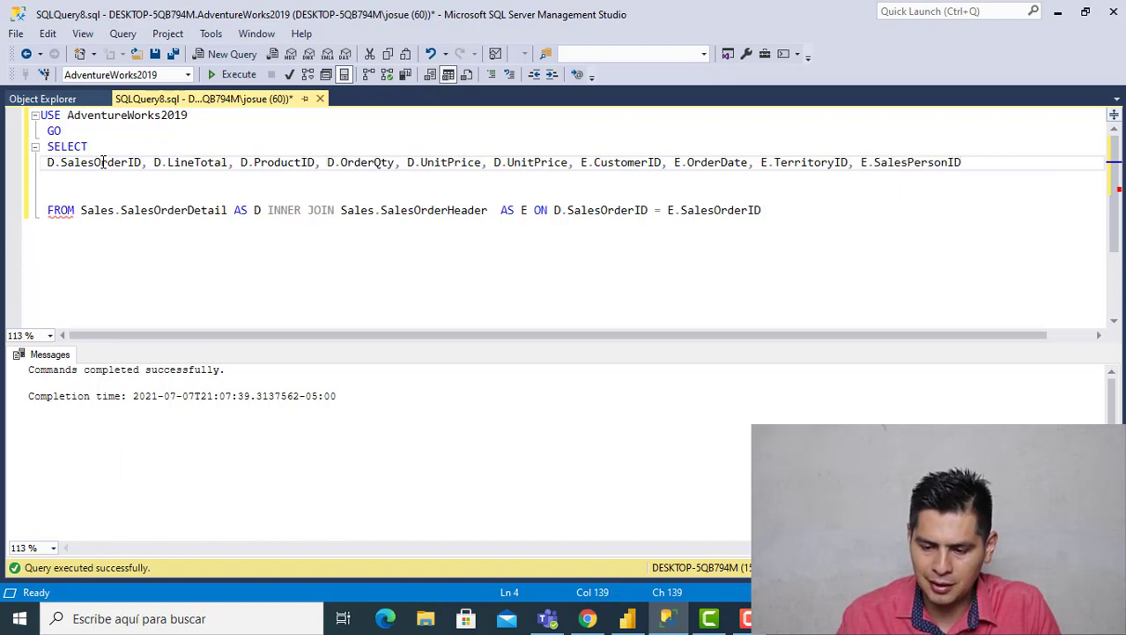
Append E.ShipDate to the SELECT list after E.SalesPersonID, ending the line with a comma.
{"action": "type", "text": ", E."}
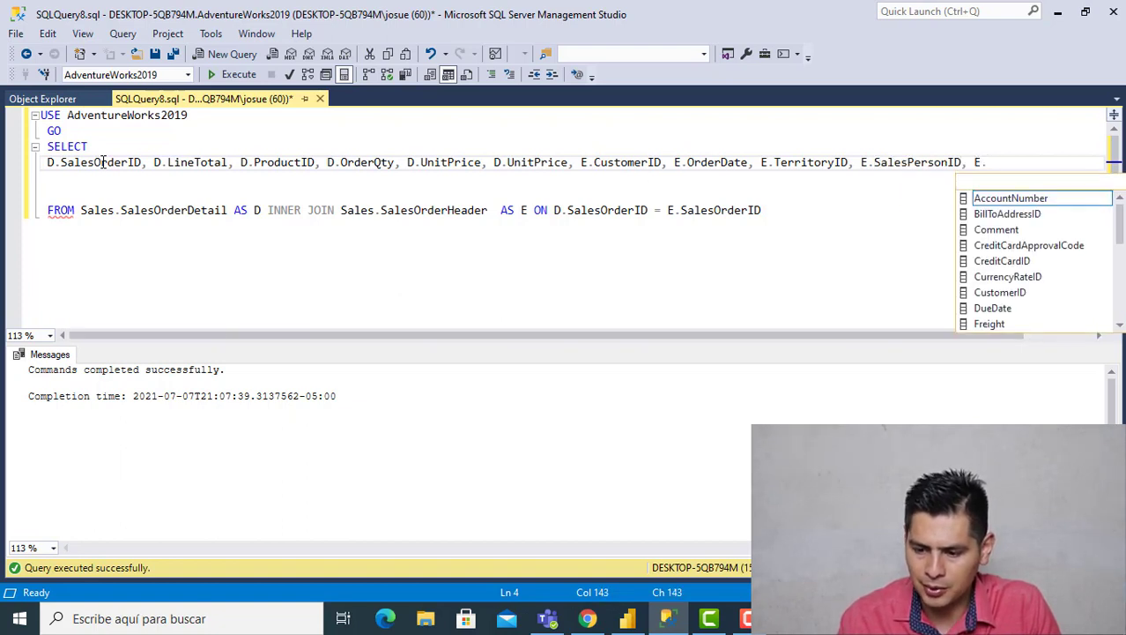
{"action": "key", "text": "Down"}
{"action": "key", "text": "Down"}
{"action": "key", "text": "Down"}
{"action": "key", "text": "Down"}
{"action": "key", "text": "Down"}
{"action": "key", "text": "Down"}
{"action": "key", "text": "Down"}
{"action": "key", "text": "Down"}
{"action": "key", "text": "Down"}
{"action": "key", "text": "Down"}
{"action": "key", "text": "Down"}
{"action": "key", "text": "Down"}
{"action": "key", "text": "Down"}
{"action": "key", "text": "Down"}
{"action": "key", "text": "Down"}
{"action": "key", "text": "Down"}
{"action": "key", "text": "Down"}
{"action": "key", "text": "Down"}
{"action": "key", "text": "Down"}
{"action": "key", "text": "Down"}
{"action": "key", "text": "Down"}
{"action": "key", "text": "Down"}
{"action": "key", "text": "Down"}
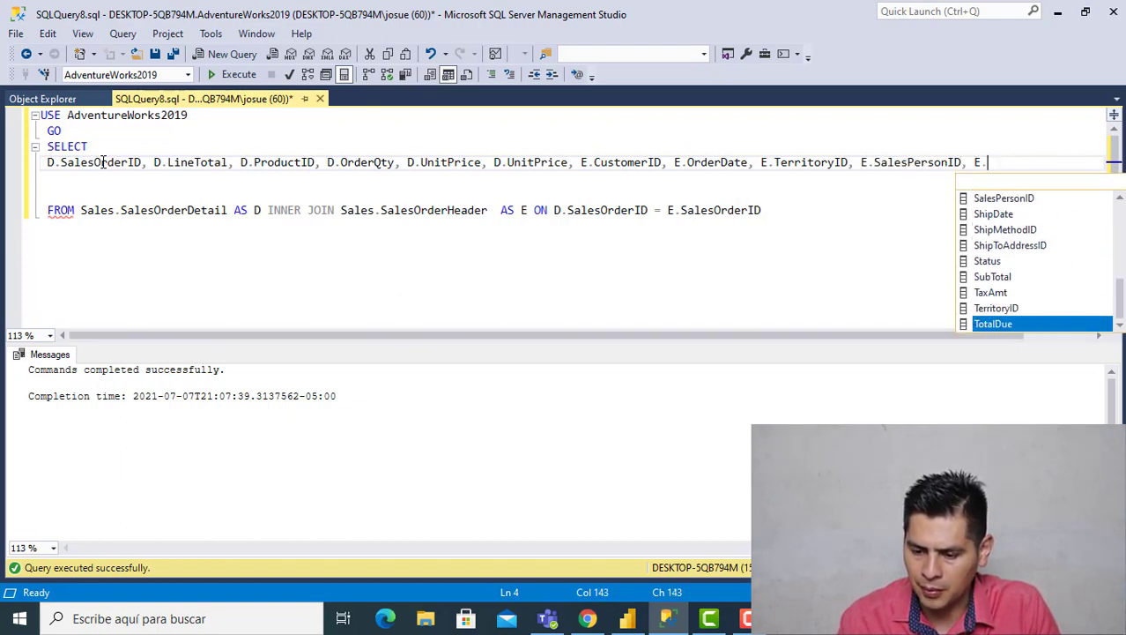
{"action": "key", "text": "Up"}
{"action": "key", "text": "Up"}
{"action": "key", "text": "Up"}
{"action": "key", "text": "Up"}
{"action": "key", "text": "Up"}
{"action": "key", "text": "Up"}
{"action": "key", "text": "Up"}
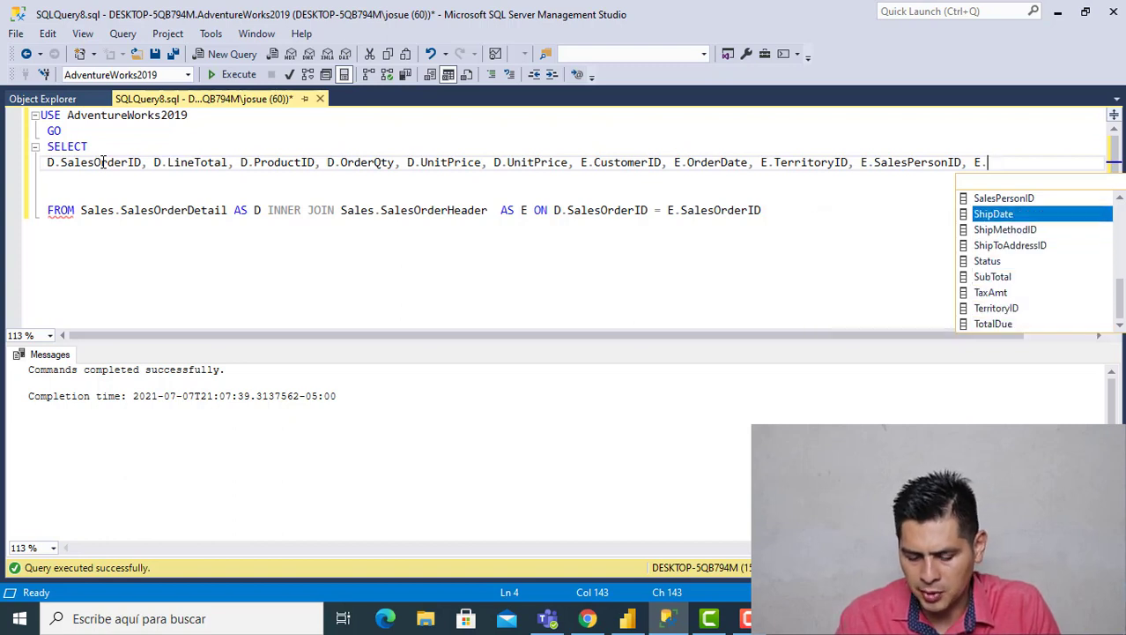
{"action": "key", "text": "Tab"}
{"action": "type", "text": ", "}
{"action": "type", "text": "E-"}
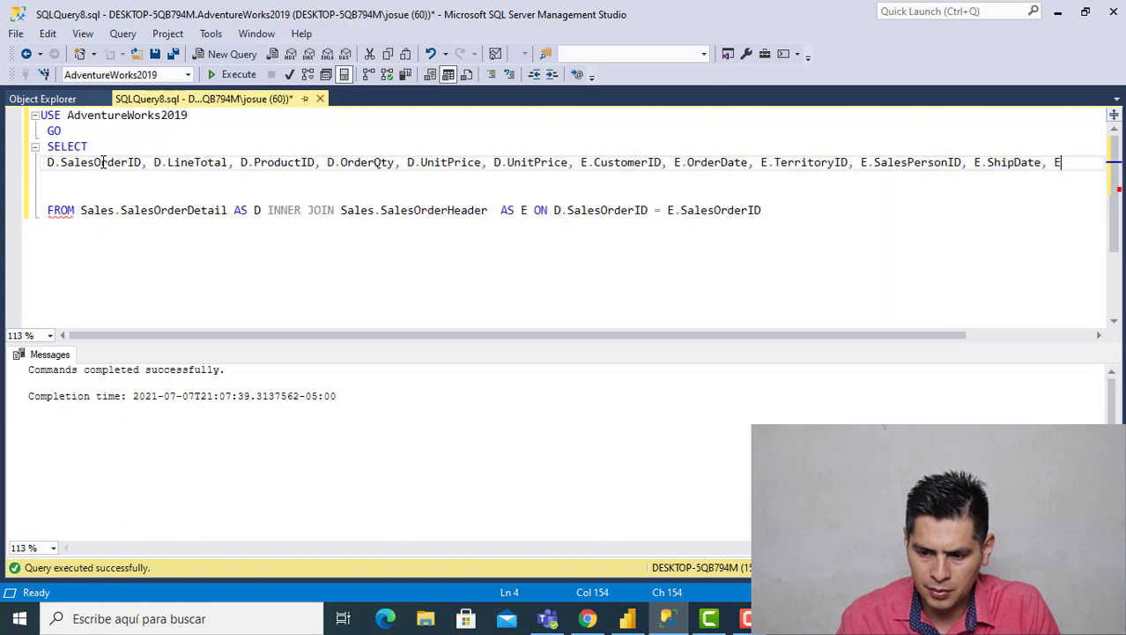
{"action": "key", "text": "BackSpace"}
{"action": "key", "text": "BackSpace"}
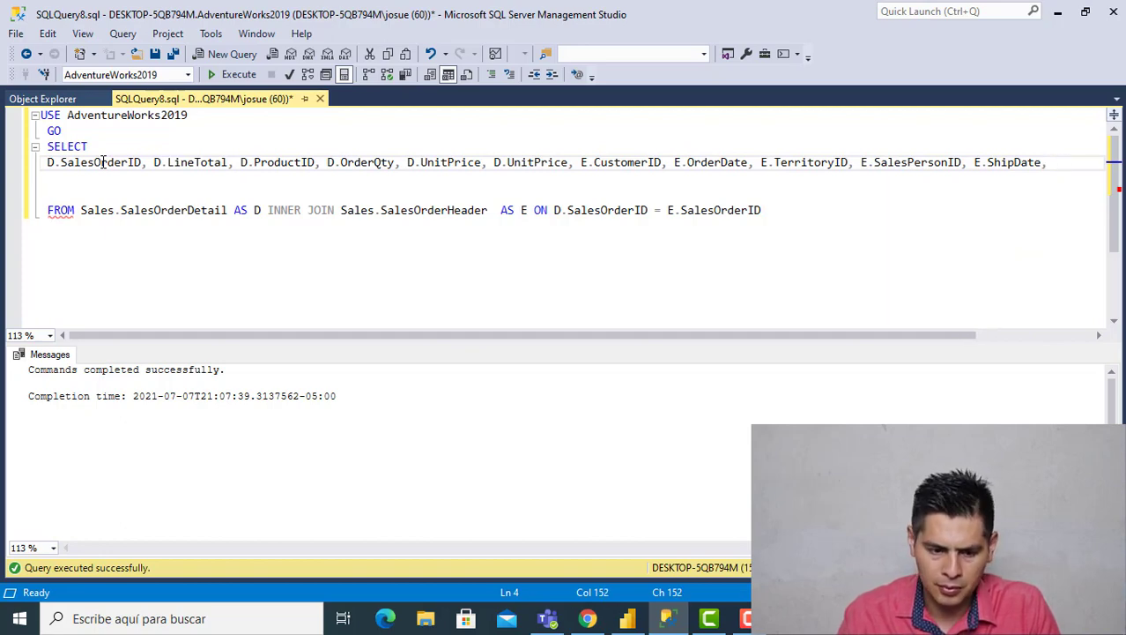
Continue the SELECT list on a new line with E.TaxAmt followed by a comma.
{"action": "key", "text": "Return"}
{"action": "type", "text": "E."}
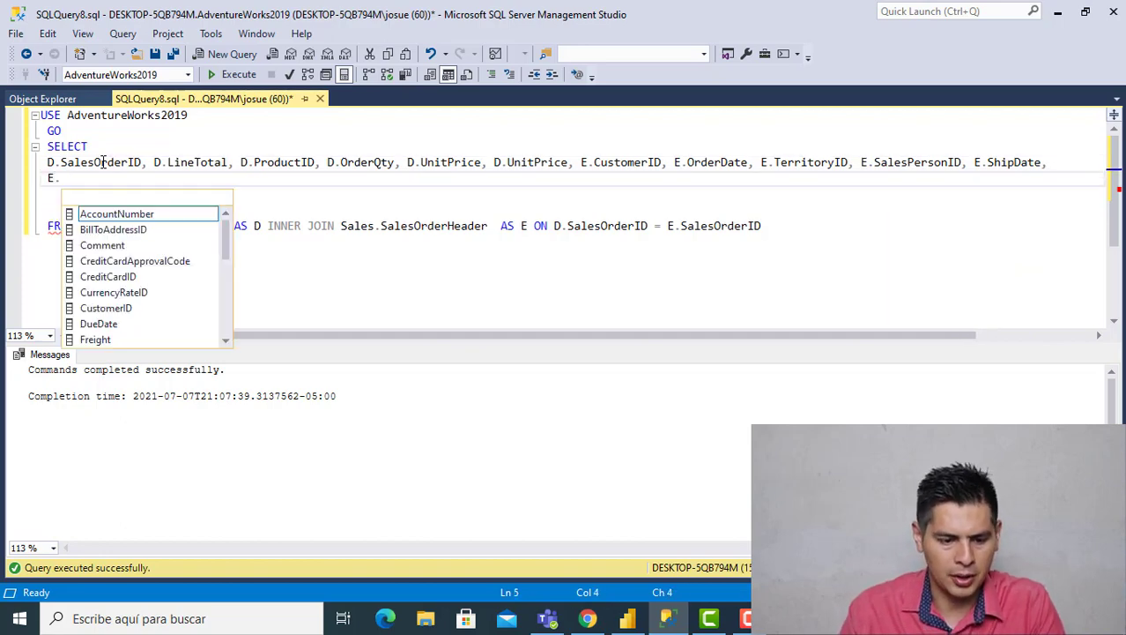
{"action": "key", "text": "Down"}
{"action": "key", "text": "Down"}
{"action": "key", "text": "Down"}
{"action": "key", "text": "Down"}
{"action": "key", "text": "Down"}
{"action": "key", "text": "Down"}
{"action": "key", "text": "Down"}
{"action": "key", "text": "Down"}
{"action": "key", "text": "Down"}
{"action": "key", "text": "Down"}
{"action": "key", "text": "Down"}
{"action": "key", "text": "Down"}
{"action": "key", "text": "Down"}
{"action": "key", "text": "Down"}
{"action": "key", "text": "Down"}
{"action": "key", "text": "Down"}
{"action": "key", "text": "Down"}
{"action": "key", "text": "Down"}
{"action": "key", "text": "Down"}
{"action": "key", "text": "Down"}
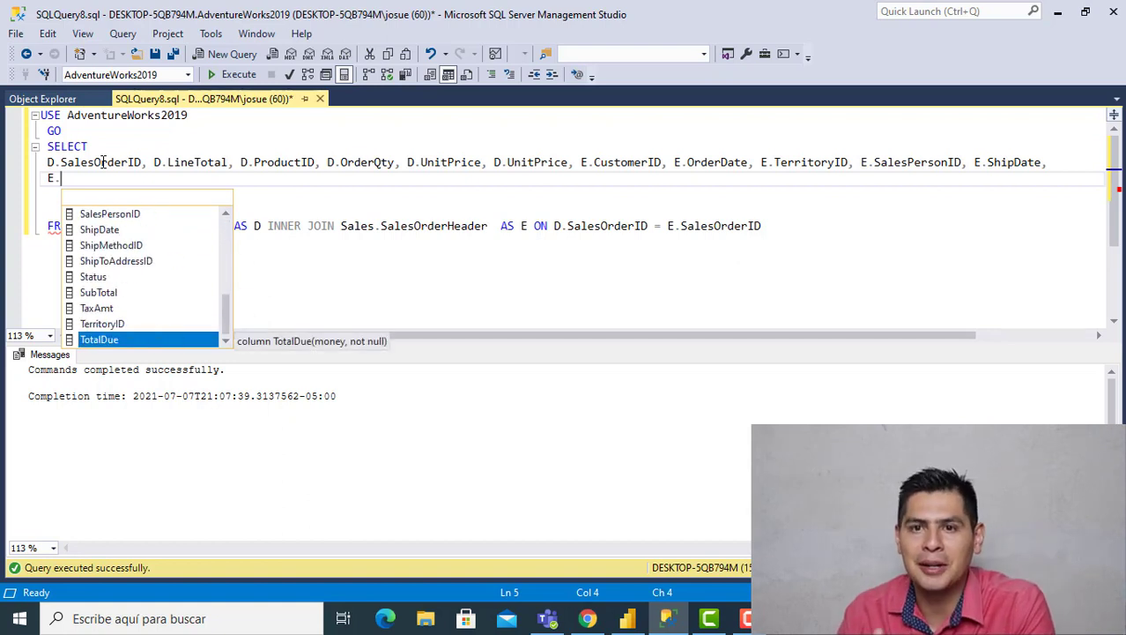
{"action": "key", "text": "Up"}
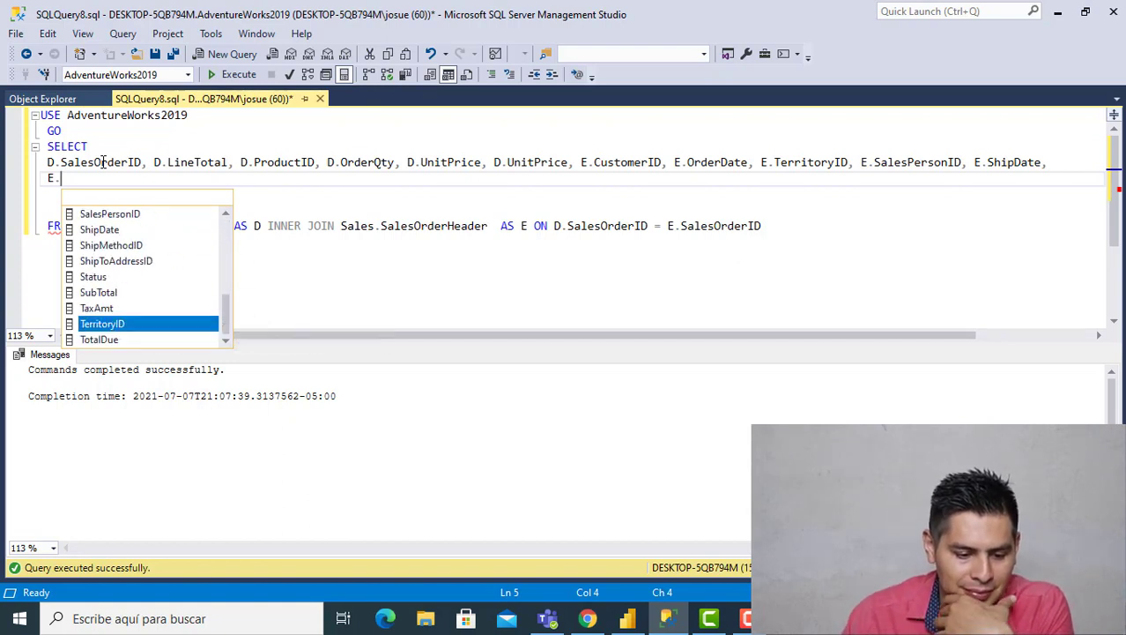
{"action": "key", "text": "Up"}
{"action": "type", "text": "TaxAmt, "}
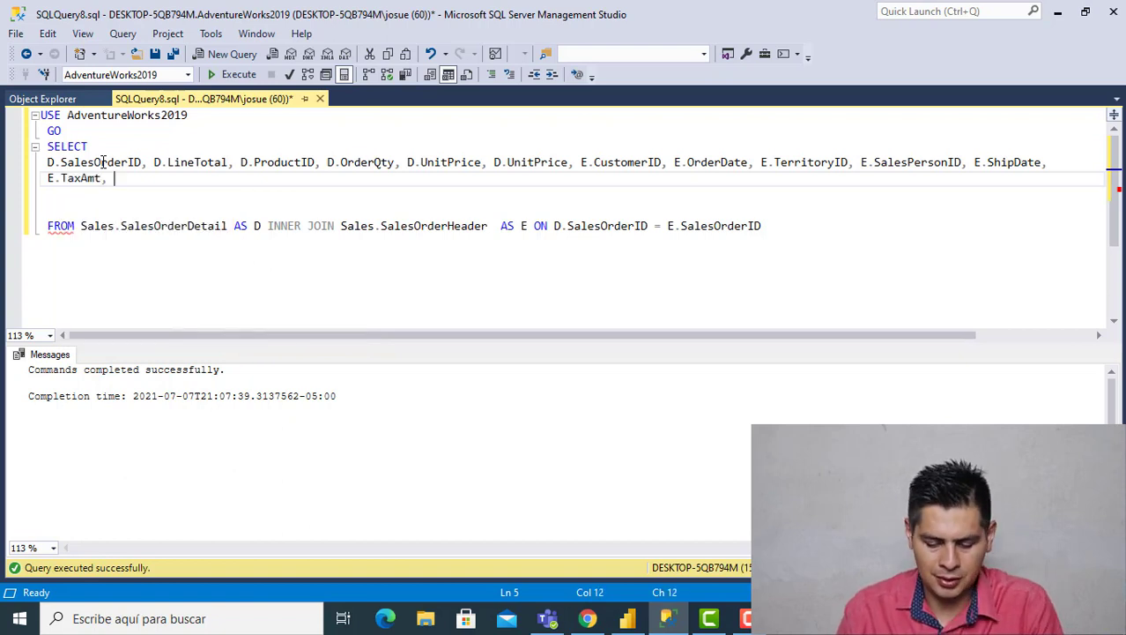
Append E.SalesOrderNumber and a comma to the SELECT list after E.TaxAmt.
{"action": "type", "text": "E."}
{"action": "key", "text": "Down"}
{"action": "key", "text": "Down"}
{"action": "key", "text": "Down"}
{"action": "key", "text": "Down"}
{"action": "key", "text": "Down"}
{"action": "key", "text": "Down"}
{"action": "key", "text": "Down"}
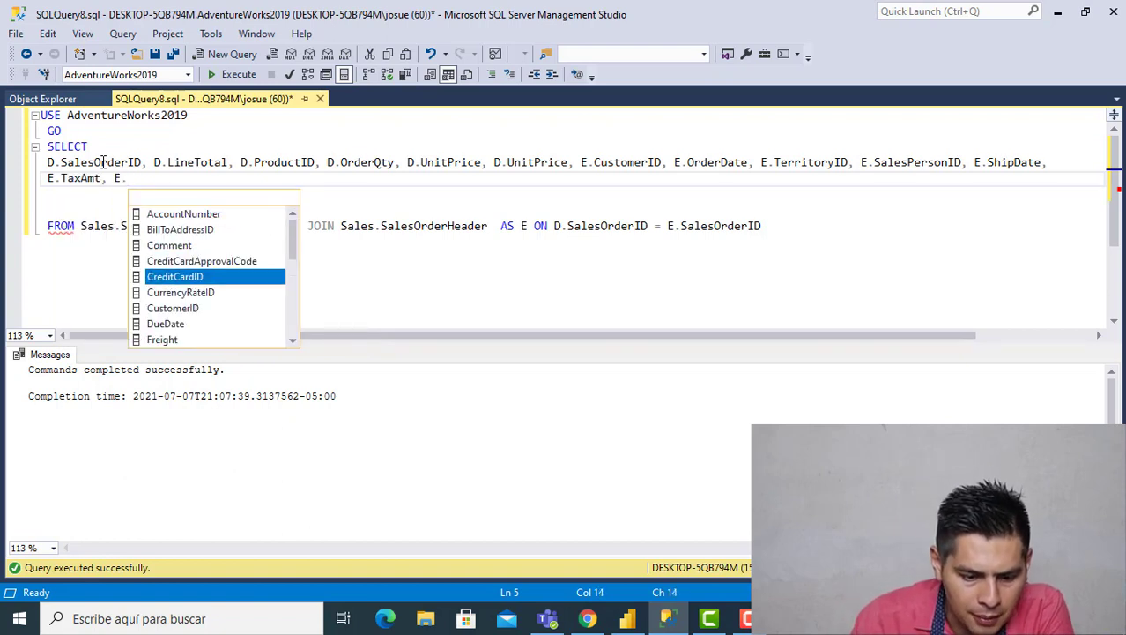
{"action": "key", "text": "Up"}
{"action": "key", "text": "Up"}
{"action": "key", "text": "Up"}
{"action": "key", "text": "Up"}
{"action": "key", "text": "Up"}
{"action": "key", "text": "Up"}
{"action": "key", "text": "Up"}
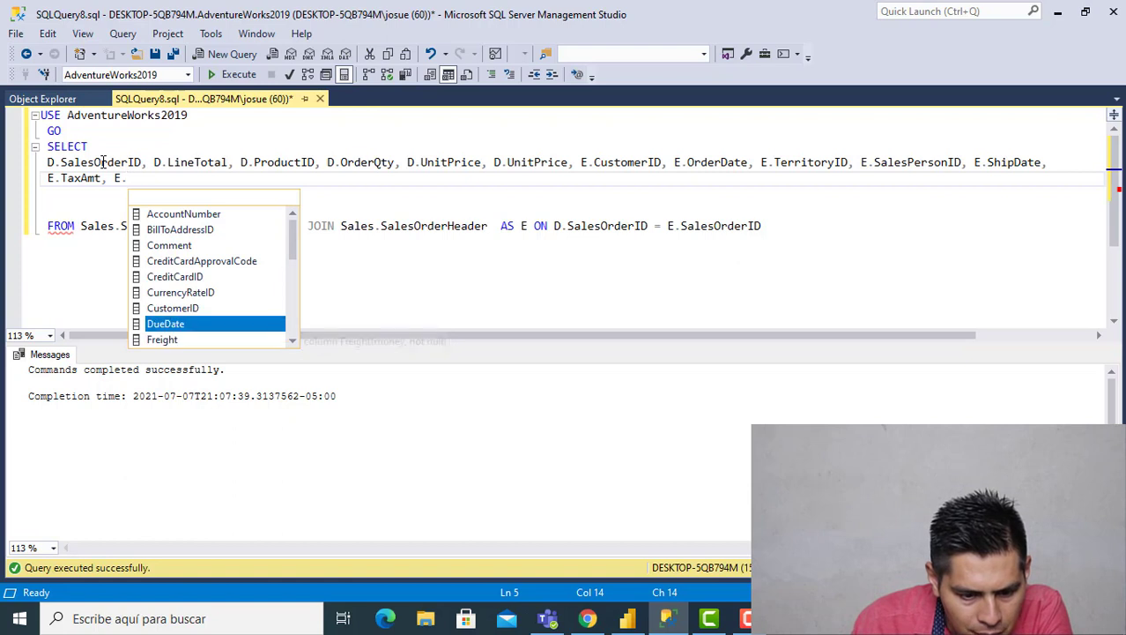
{"action": "key", "text": "Down"}
{"action": "key", "text": "Down"}
{"action": "key", "text": "Down"}
{"action": "key", "text": "Down"}
{"action": "key", "text": "Down"}
{"action": "key", "text": "Down"}
{"action": "key", "text": "Down"}
{"action": "key", "text": "Down"}
{"action": "key", "text": "Down"}
{"action": "key", "text": "Down"}
{"action": "key", "text": "Down"}
{"action": "key", "text": "Down"}
{"action": "key", "text": "Down"}
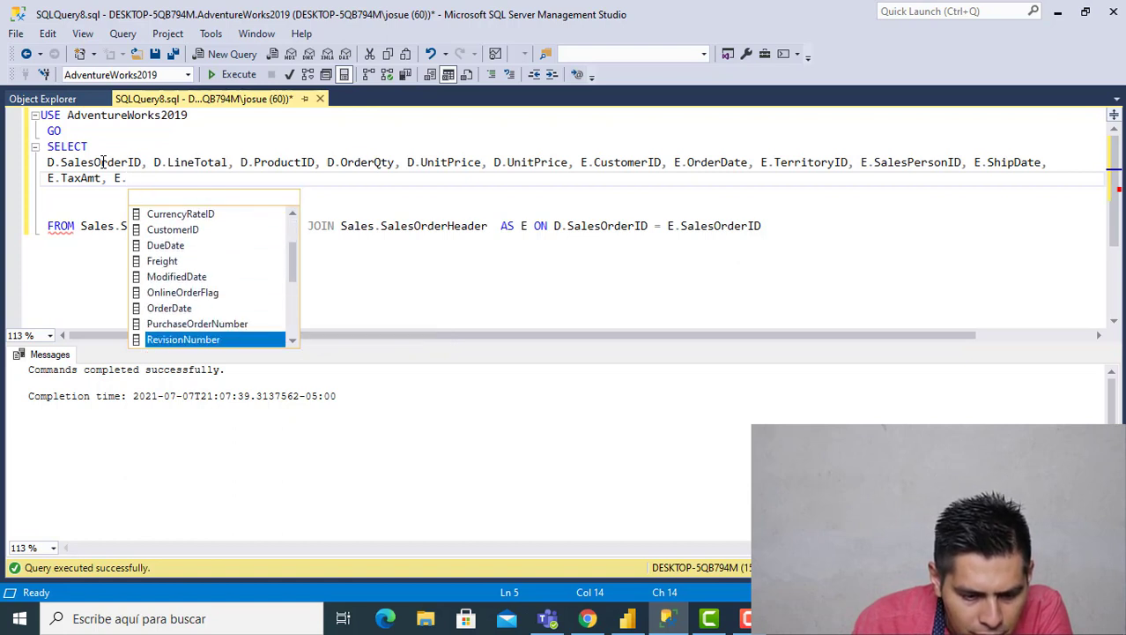
{"action": "key", "text": "Down"}
{"action": "key", "text": "Down"}
{"action": "key", "text": "Down"}
{"action": "key", "text": "Down"}
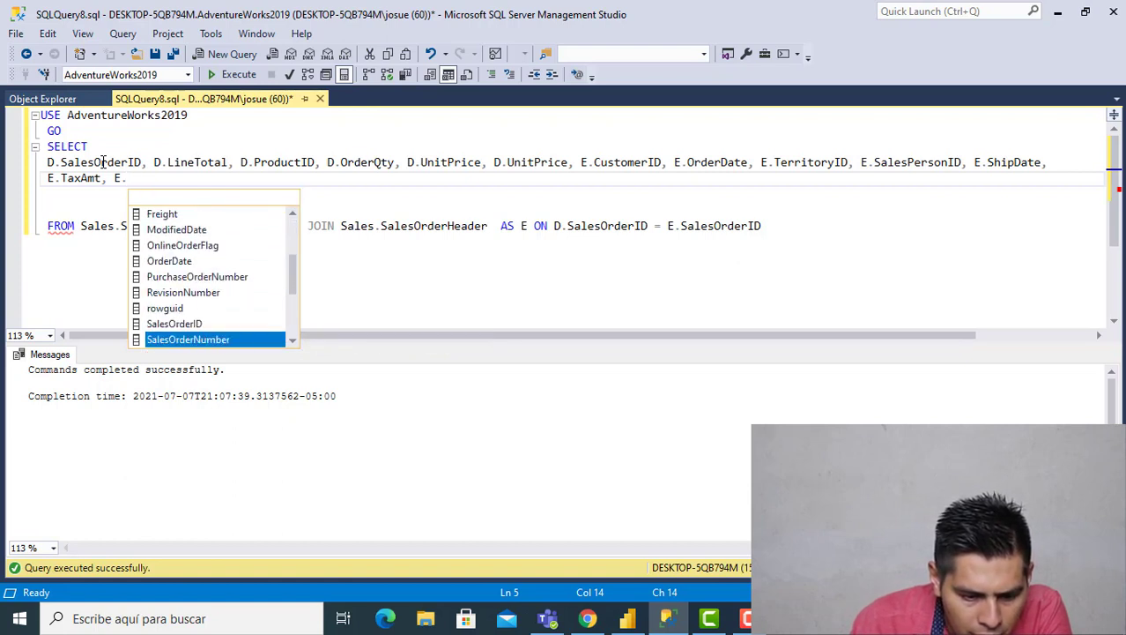
{"action": "key", "text": "Down"}
{"action": "key", "text": "Down"}
{"action": "key", "text": "Down"}
{"action": "key", "text": "Up"}
{"action": "key", "text": "Up"}
{"action": "key", "text": "Up"}
{"action": "key", "text": "Up"}
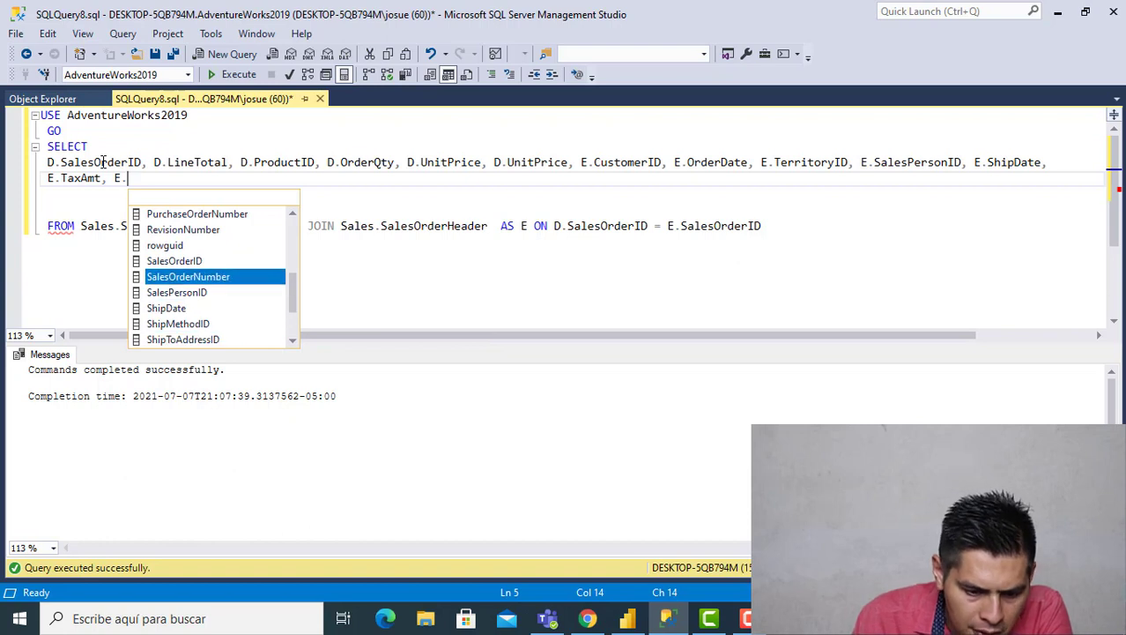
{"action": "key", "text": "Tab"}
{"action": "type", "text": ", "}
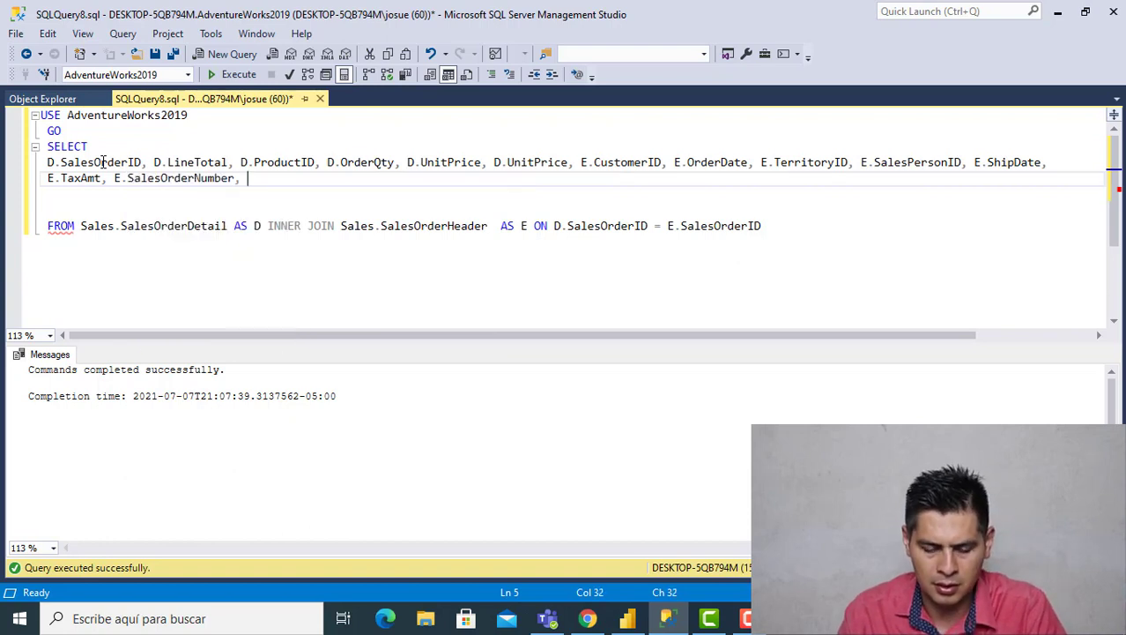
Add a second E.SalesPersonID as the final column without a trailing comma and execute the query.
{"action": "type", "text": "E.SA"}
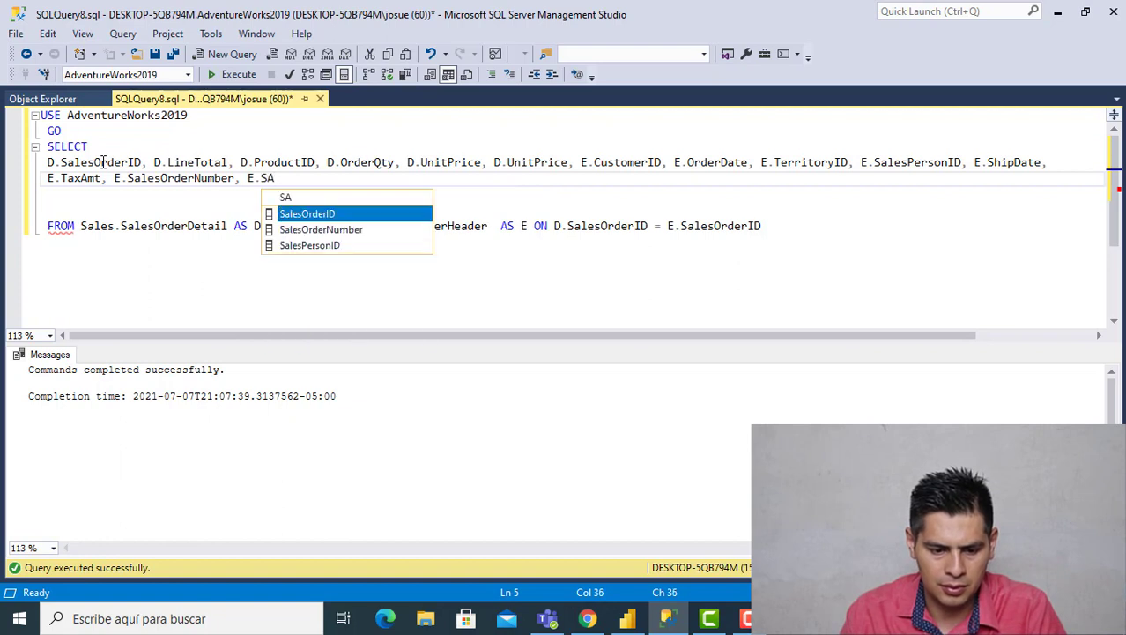
{"action": "key", "text": "Down"}
{"action": "key", "text": "Down"}
{"action": "key", "text": "Tab"}
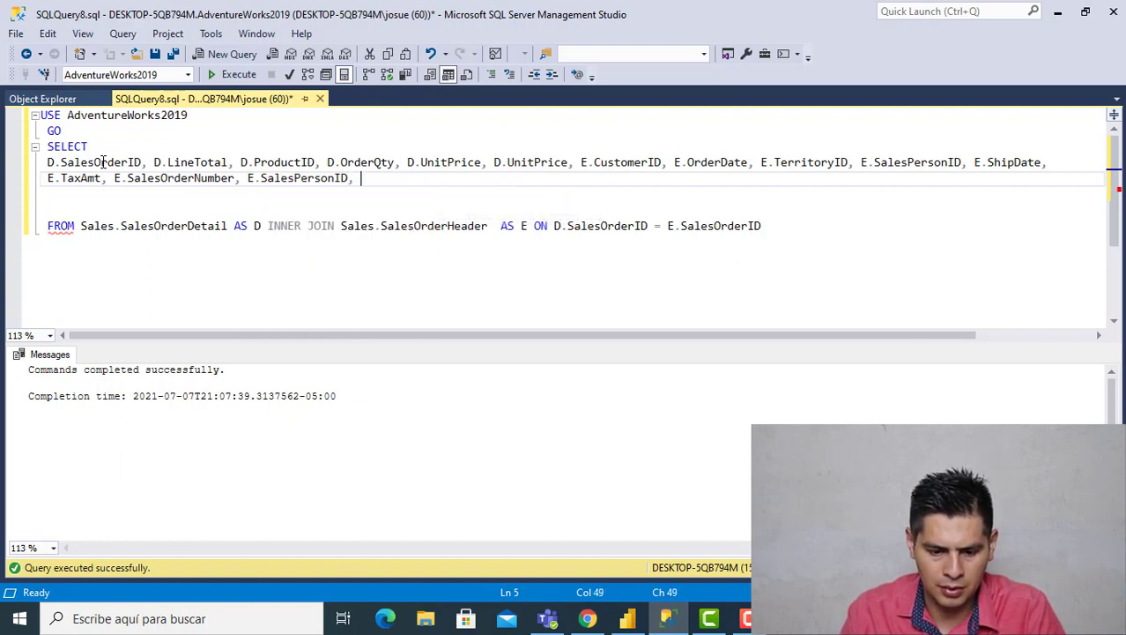
{"action": "type", "text": ","}
{"action": "key", "text": "BackSpace"}
{"action": "key", "text": "BackSpace"}
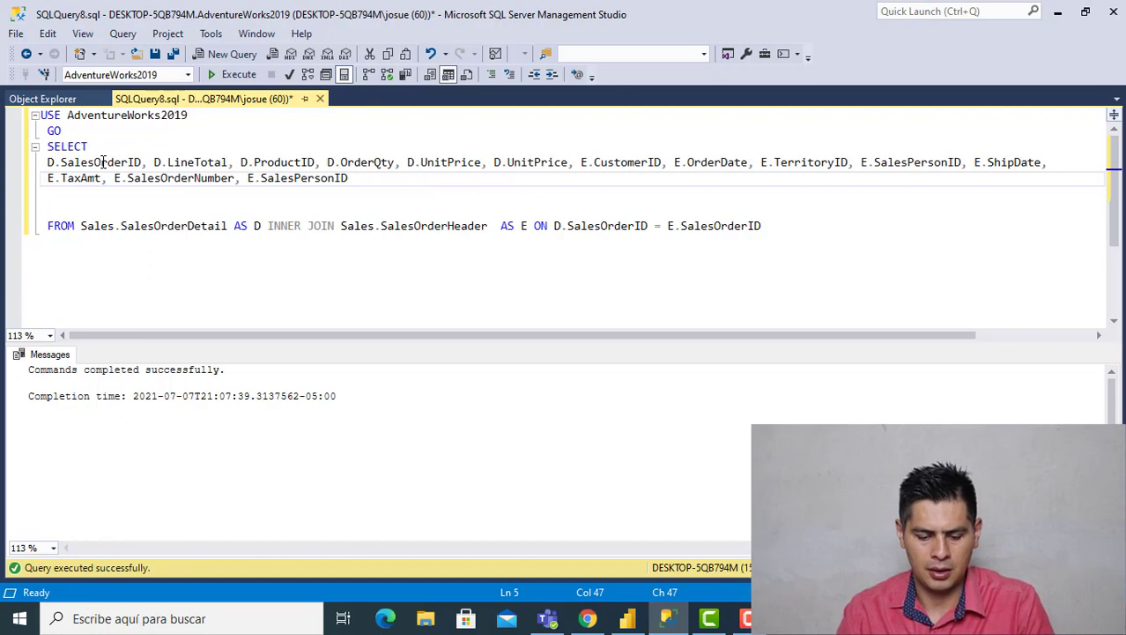
{"action": "key", "text": "F5"}
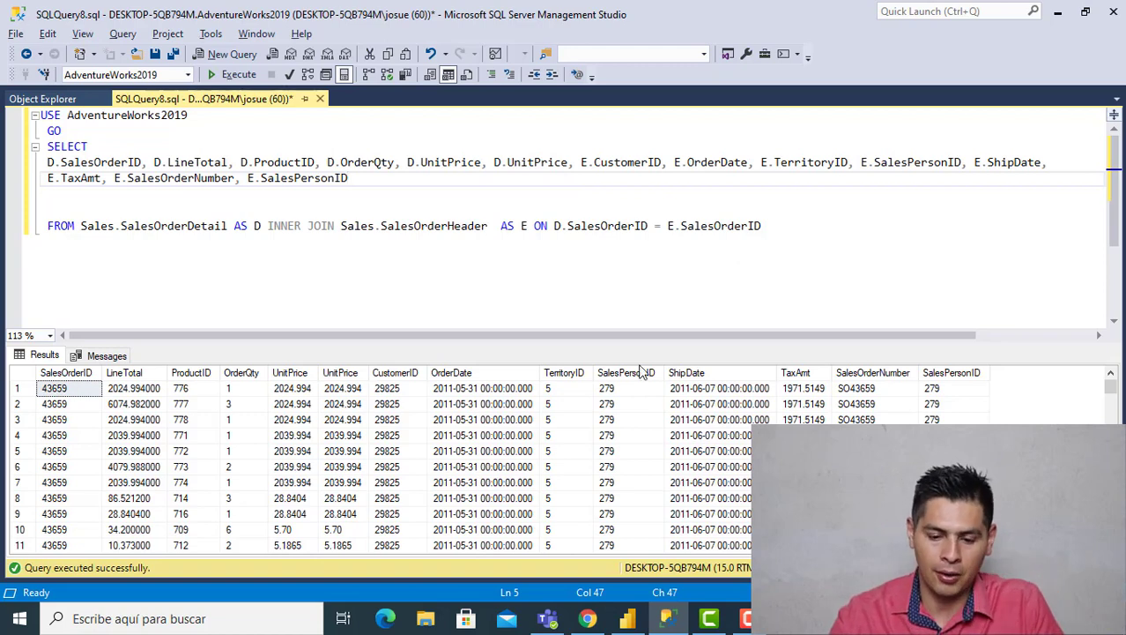
Take the server name DESKTOP-5QB794M from a Database Engine connection dialog in SQL Server Management Studio and enter it as the server in Power BI Desktop.
{"action": "key", "text": "alt+Tab"}
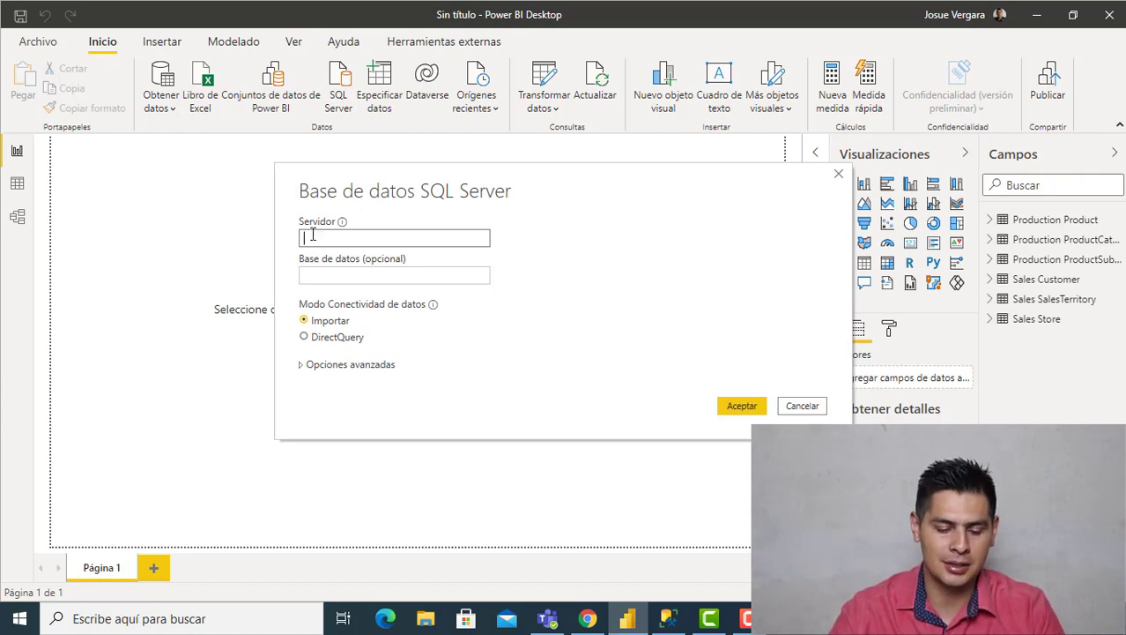
{"action": "key", "text": "alt+Tab"}
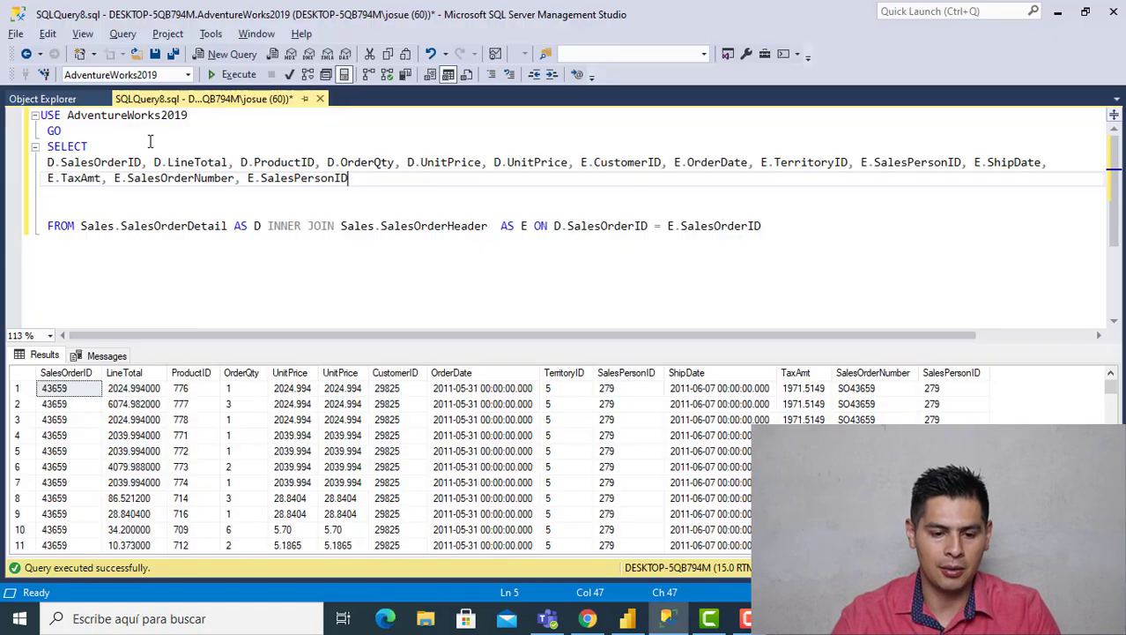
{"action": "left_click", "coordinate": [63, 99]}
{"action": "left_click", "coordinate": [32, 118]}
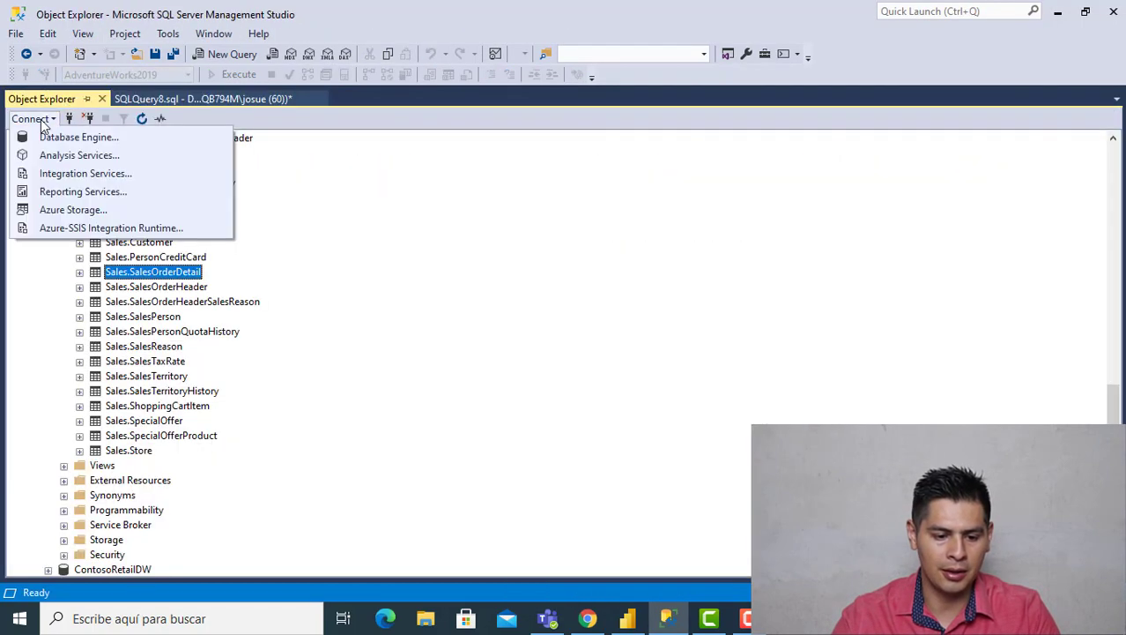
{"action": "left_click", "coordinate": [53, 134]}
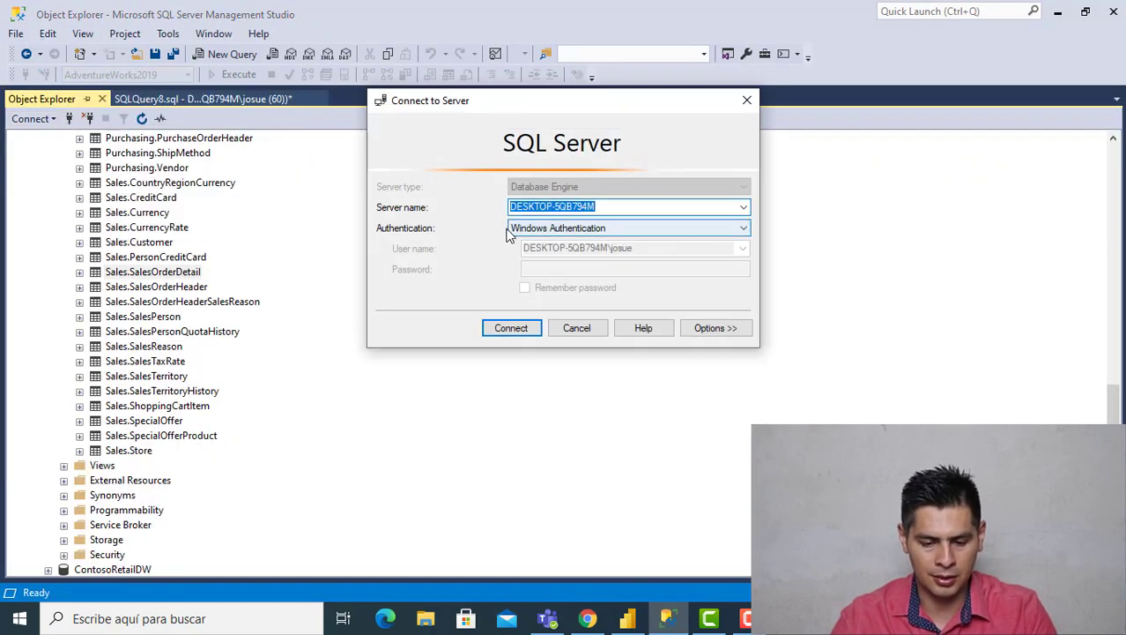
{"action": "key", "text": "alt+Tab"}
{"action": "left_click", "coordinate": [331, 237]}
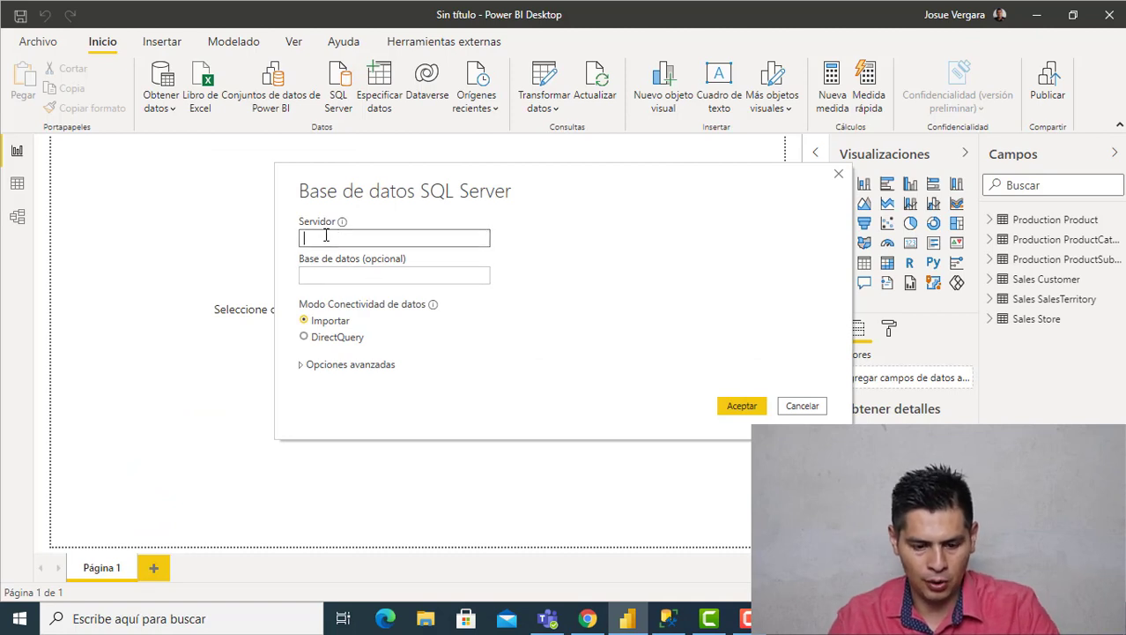
{"action": "type", "text": "DESKTOP-5QB794M"}
Expand the advanced options of the SQL Server connection to reach the SQL statement box.
{"action": "left_click", "coordinate": [305, 274]}
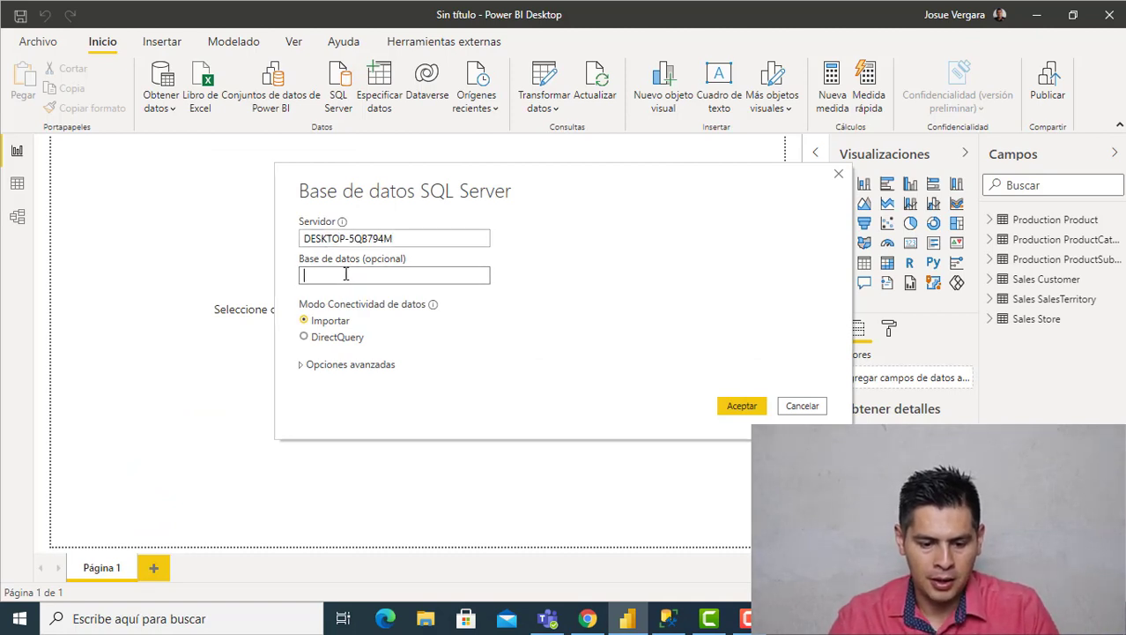
{"action": "left_click", "coordinate": [304, 366]}
{"action": "left_click", "coordinate": [385, 445]}
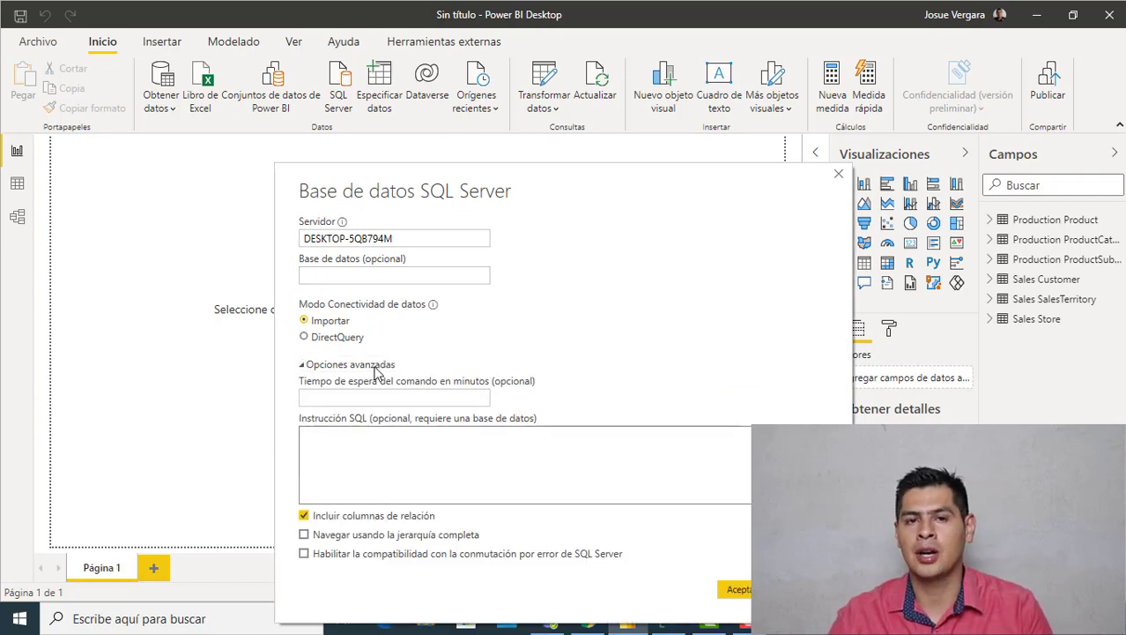
Copy the SELECT join query without its USE and GO lines from SQL Server Management Studio into the SQL statement box in Power BI Desktop.
{"action": "key", "text": "alt+Tab"}
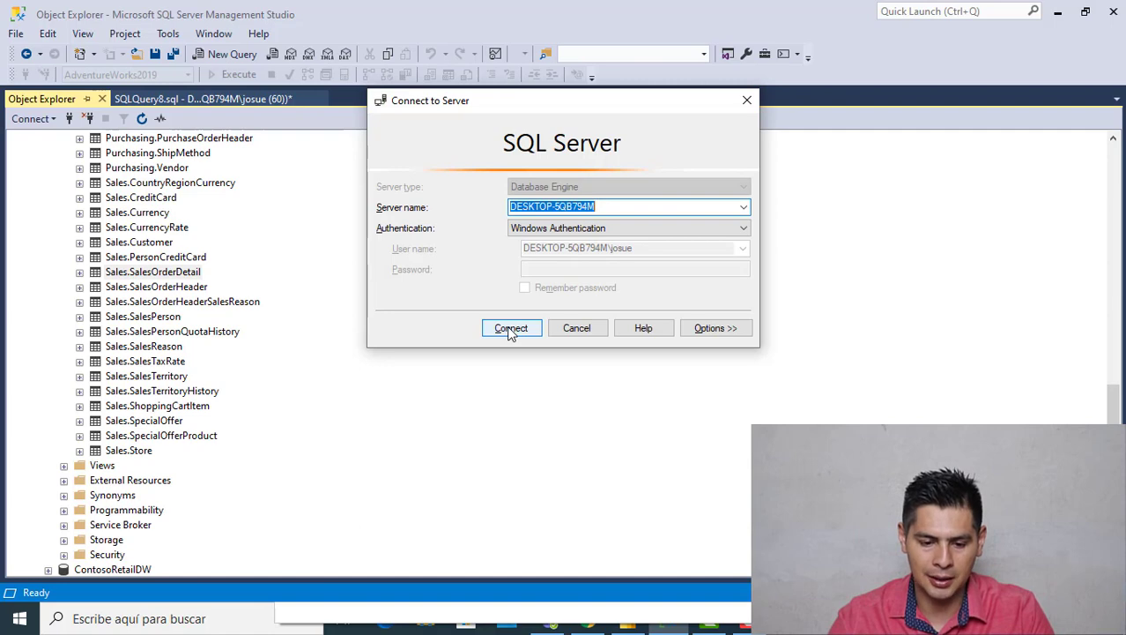
{"action": "left_click", "coordinate": [509, 329]}
{"action": "left_click", "coordinate": [177, 99]}
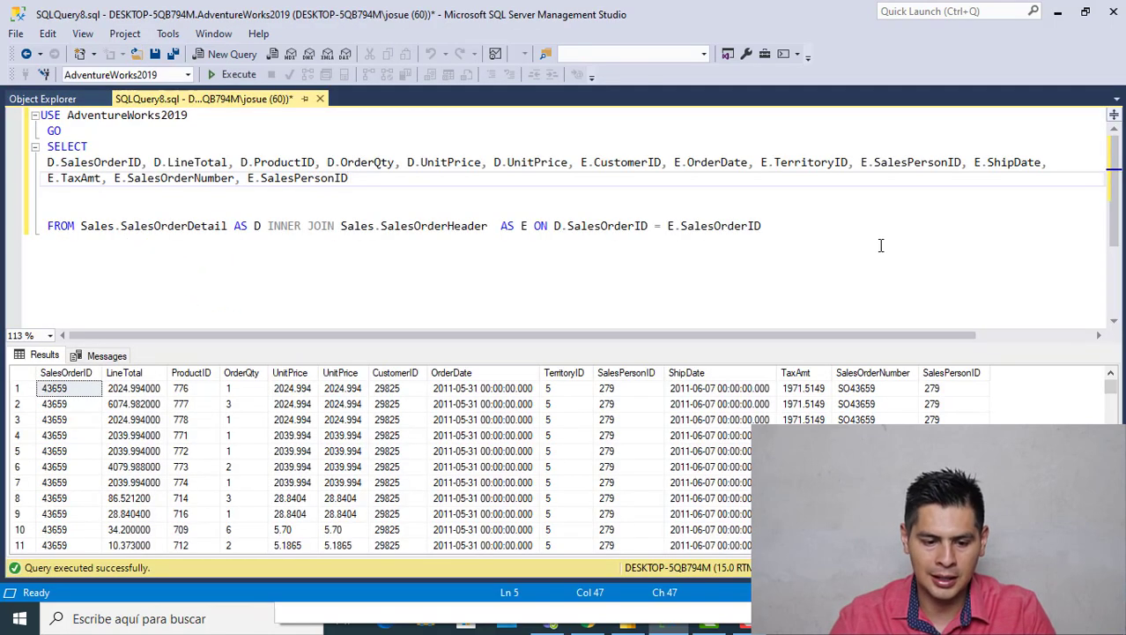
{"action": "left_click_drag", "start_coordinate": [880, 244], "coordinate": [50, 150]}
{"action": "key", "text": "alt+Tab"}
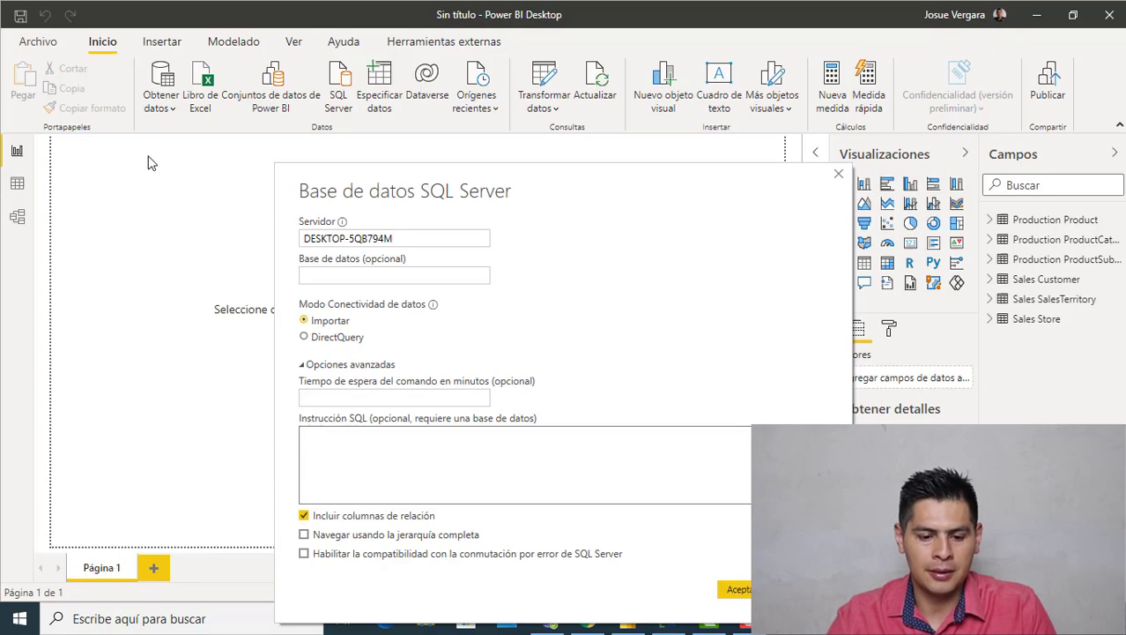
{"action": "key", "text": "alt+Tab"}
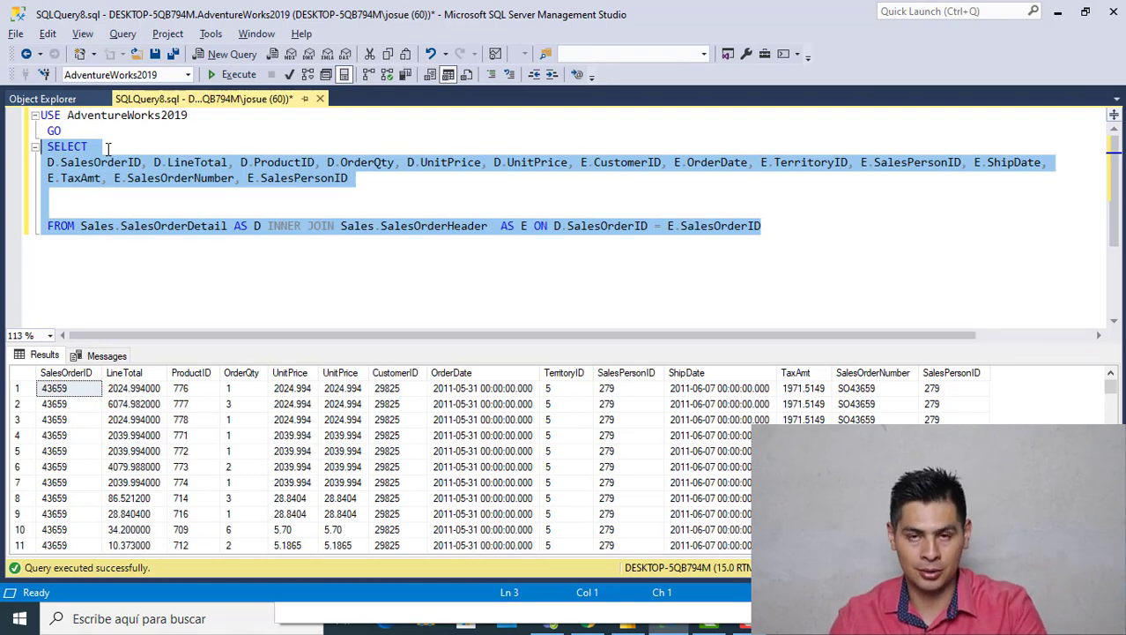
{"action": "key", "text": "alt+Tab"}
{"action": "key", "text": "alt+Tab"}
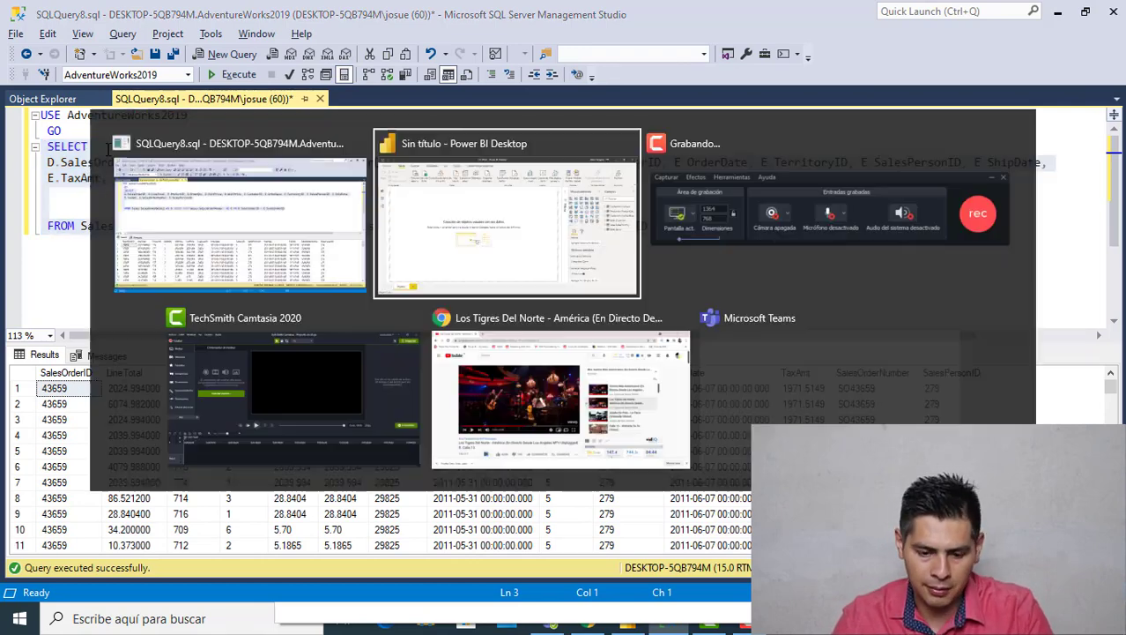
{"action": "key", "text": "alt+Tab"}
{"action": "key", "text": "alt+Tab"}
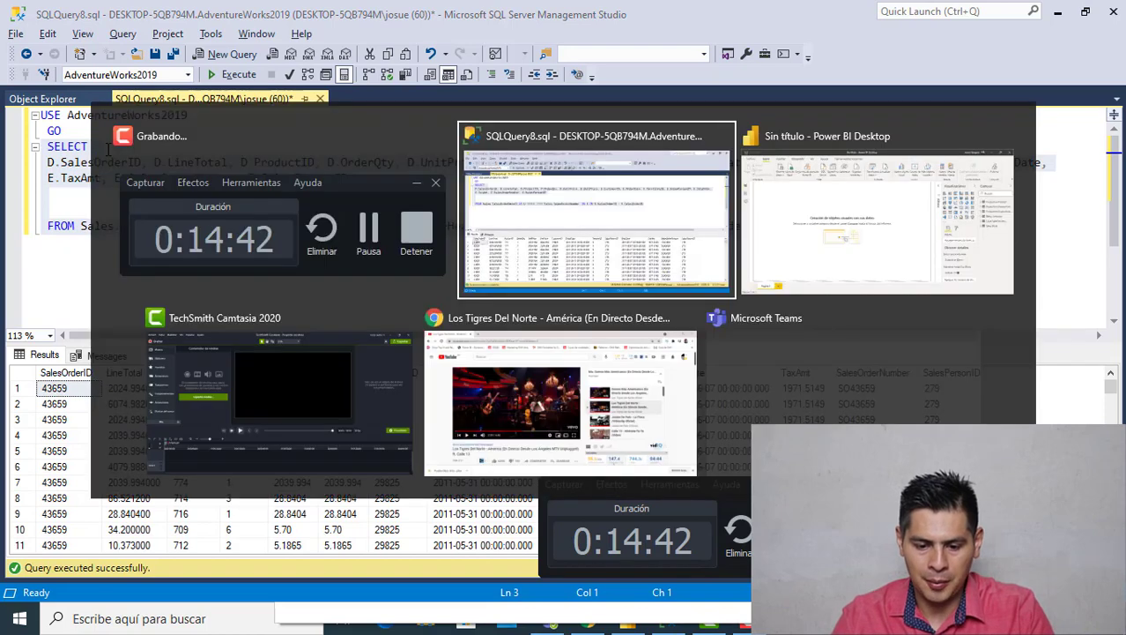
{"action": "key", "text": "ctrl+v"}
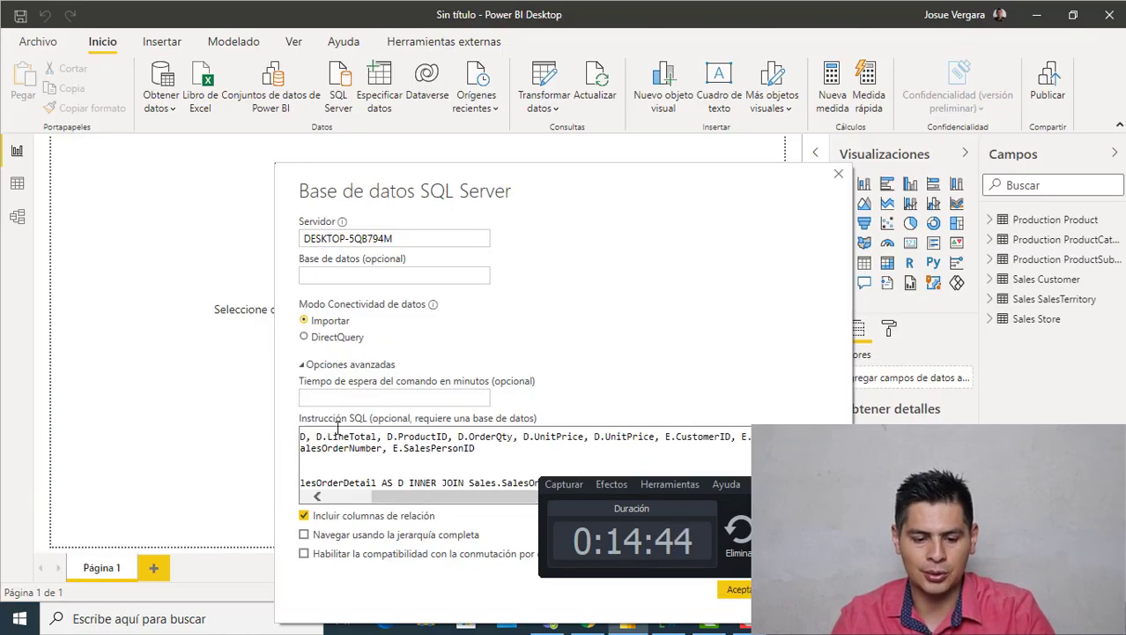
{"action": "left_click", "coordinate": [346, 277]}
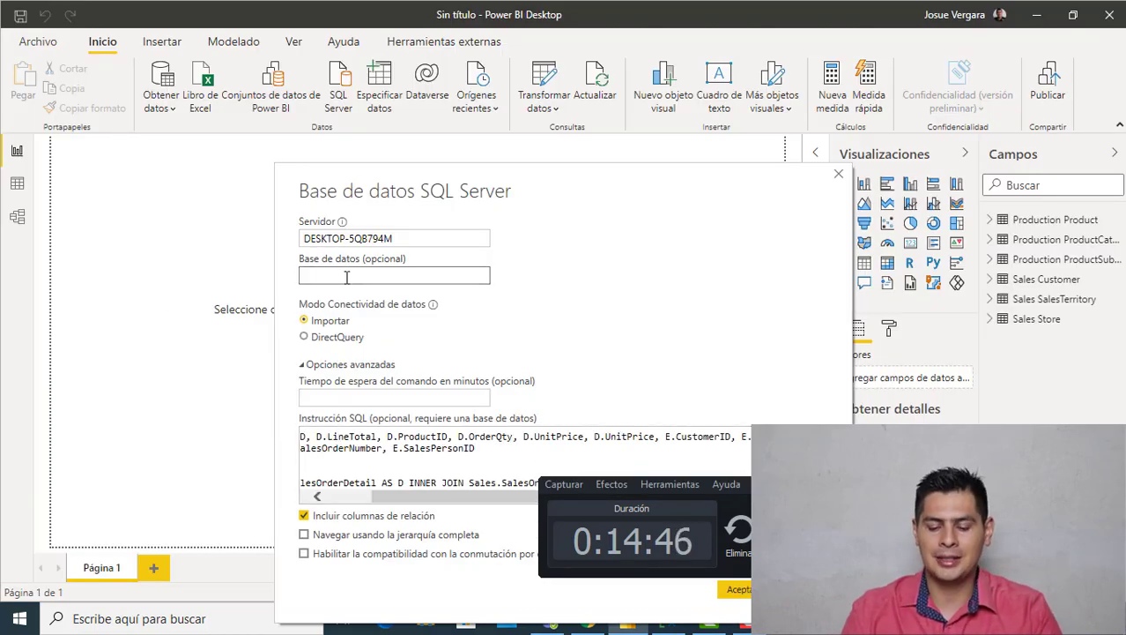
{"action": "type", "text": "S"}
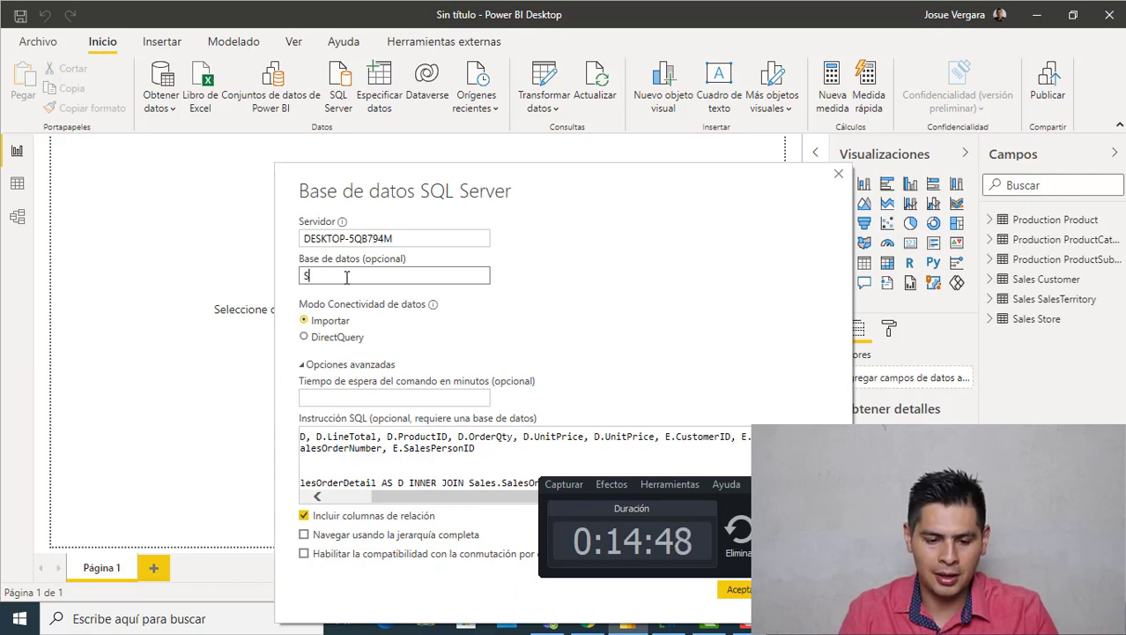
{"action": "type", "text": "POS"}
{"action": "key", "text": "BackSpace"}
{"action": "key", "text": "BackSpace"}
{"action": "key", "text": "BackSpace"}
{"action": "key", "text": "BackSpace"}
{"action": "key", "text": "BackSpace"}
{"action": "key", "text": "BackSpace"}
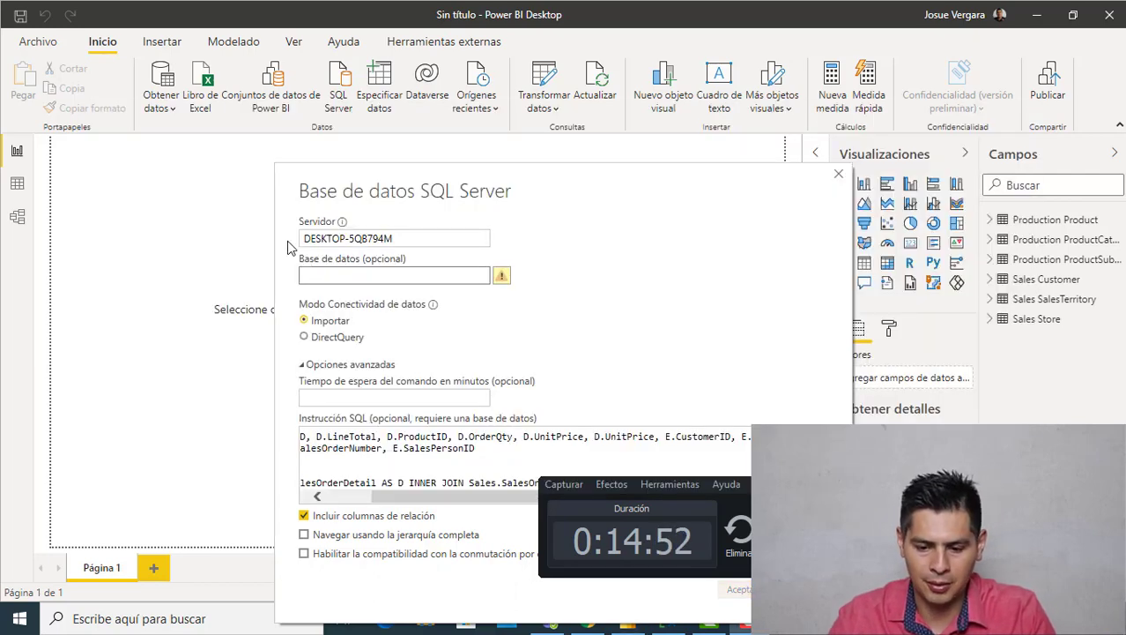
Copy the database name AdventureWorks2019 from SQL Server Management Studio and enter it as the connection's database in Power BI Desktop.
{"action": "key", "text": "alt+Tab"}
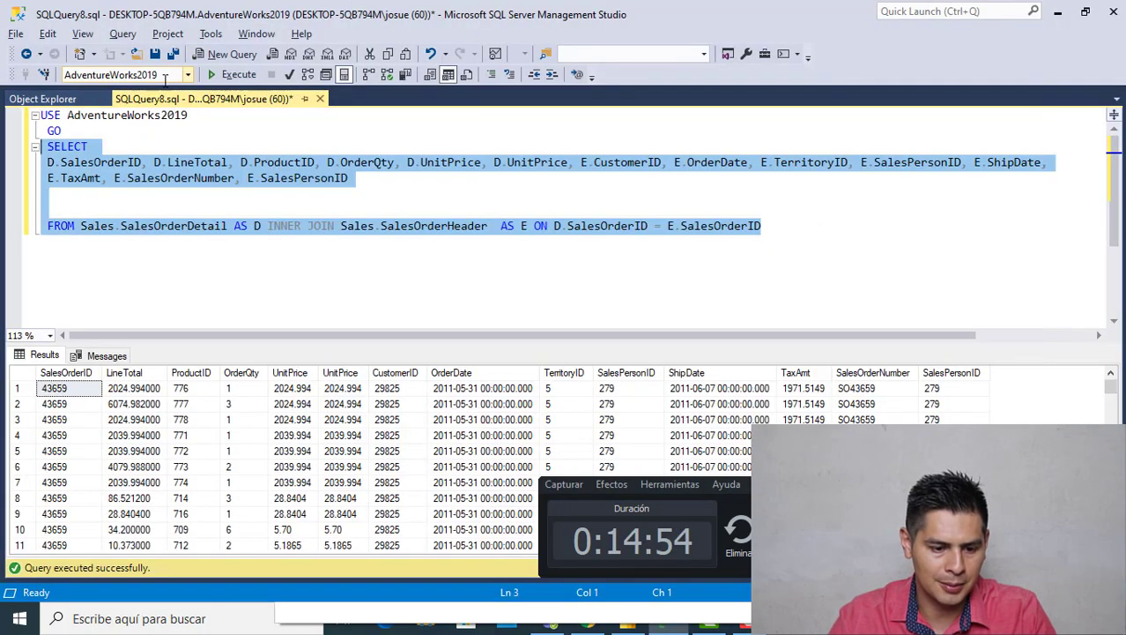
{"action": "left_click", "coordinate": [78, 78]}
{"action": "key", "text": "ctrl+c"}
{"action": "key", "text": "alt+Tab"}
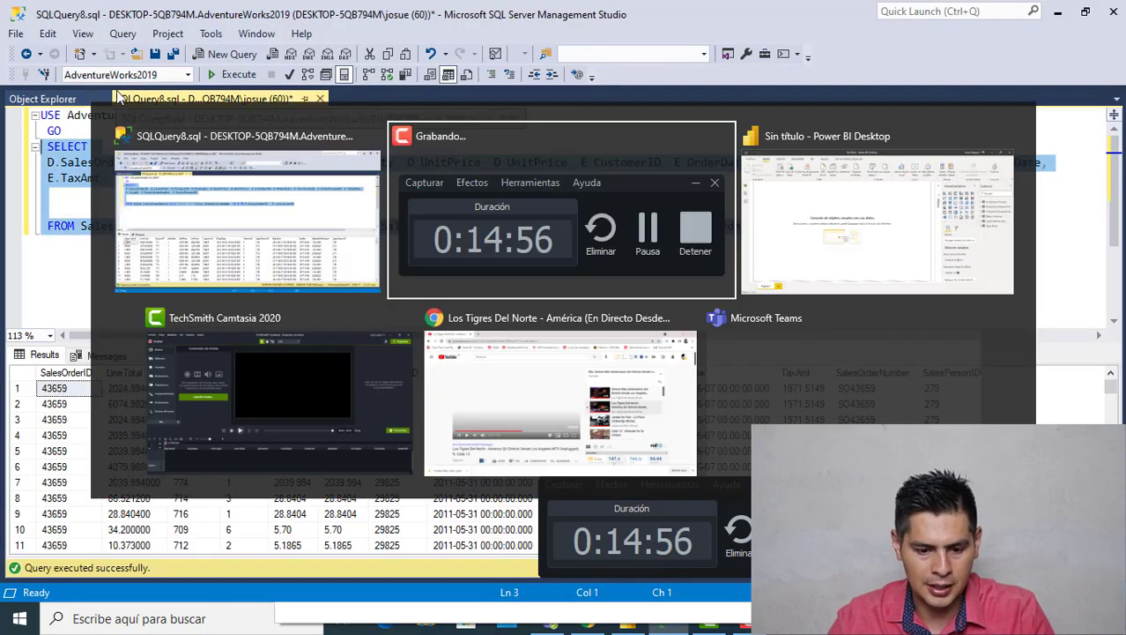
{"action": "key", "text": "alt+Tab"}
{"action": "key", "text": "Tab"}
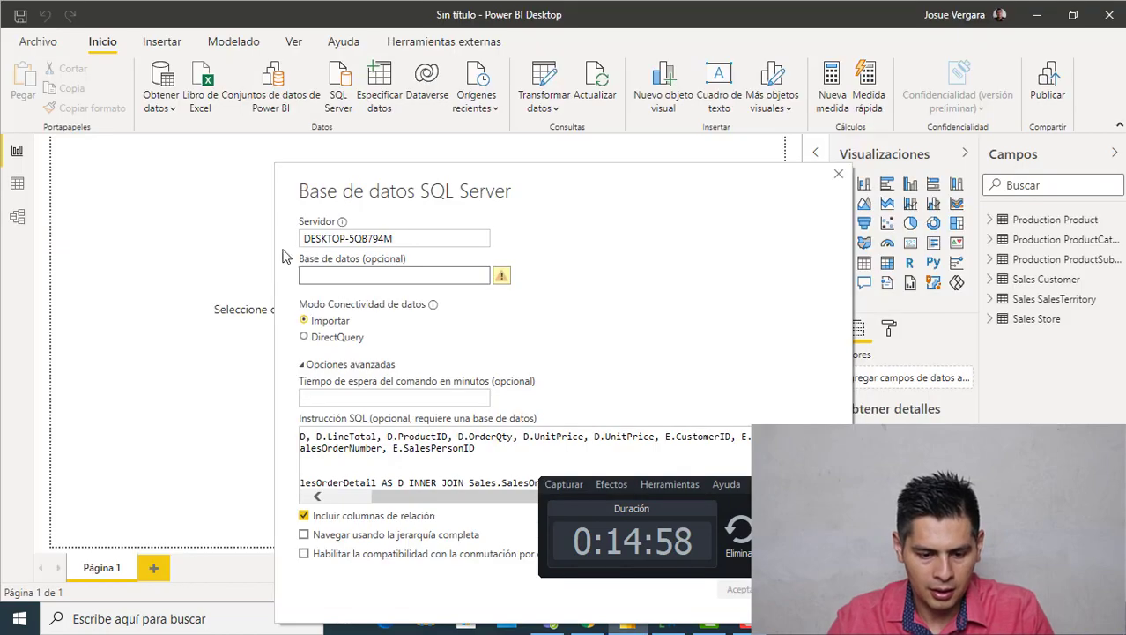
{"action": "left_click", "coordinate": [313, 275]}
{"action": "type", "text": "V"}
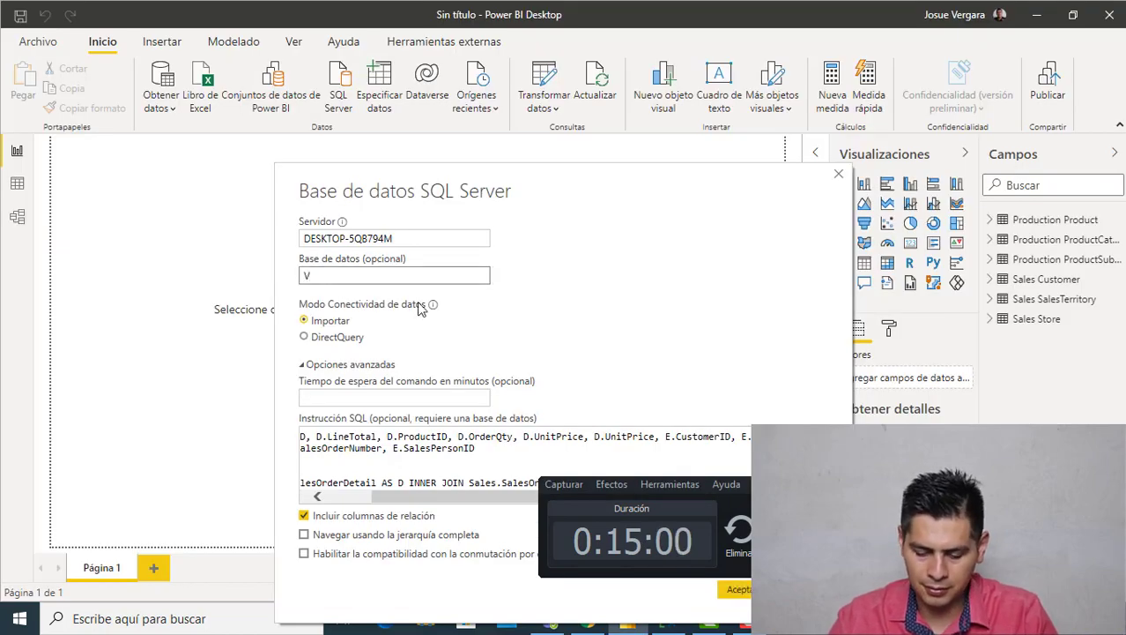
{"action": "key", "text": "BackSpace"}
{"action": "key", "text": "ctrl+v"}
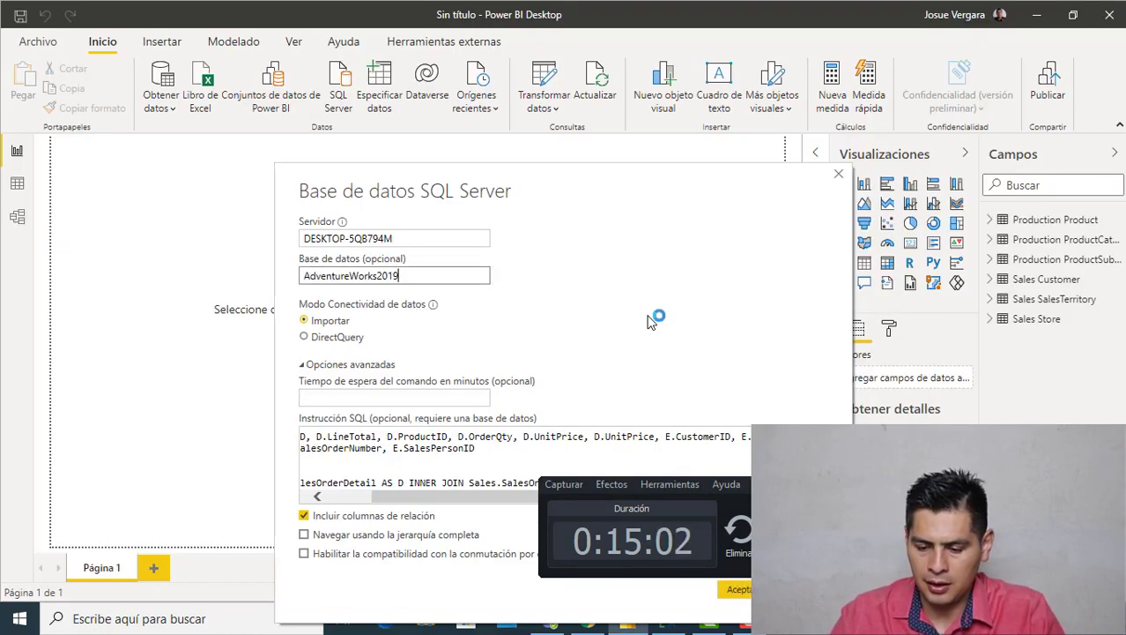
Accept the SQL Server connection settings and load the previewed query data into the report.
{"action": "left_click", "coordinate": [740, 589]}
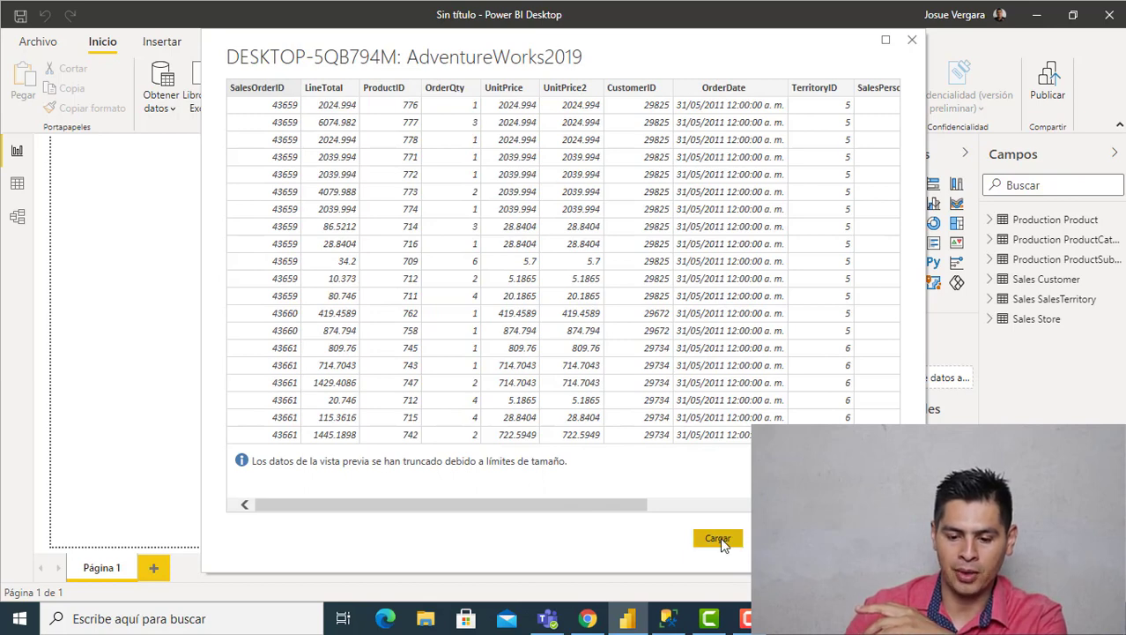
{"action": "left_click", "coordinate": [719, 539]}
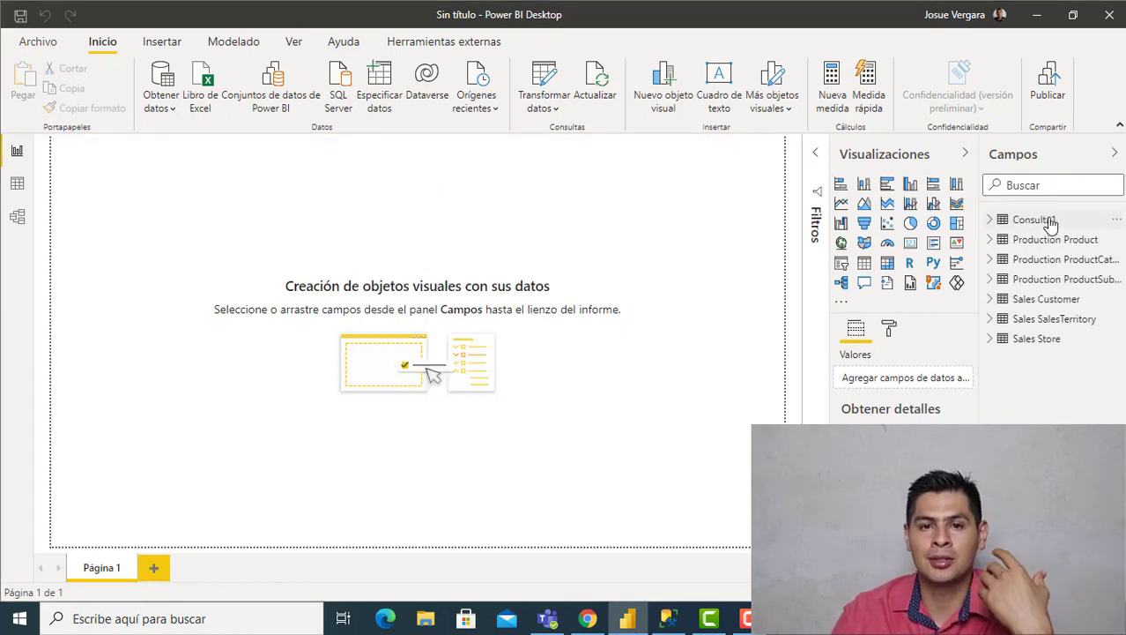
{"action": "mouse_move", "coordinate": [1052, 226]}
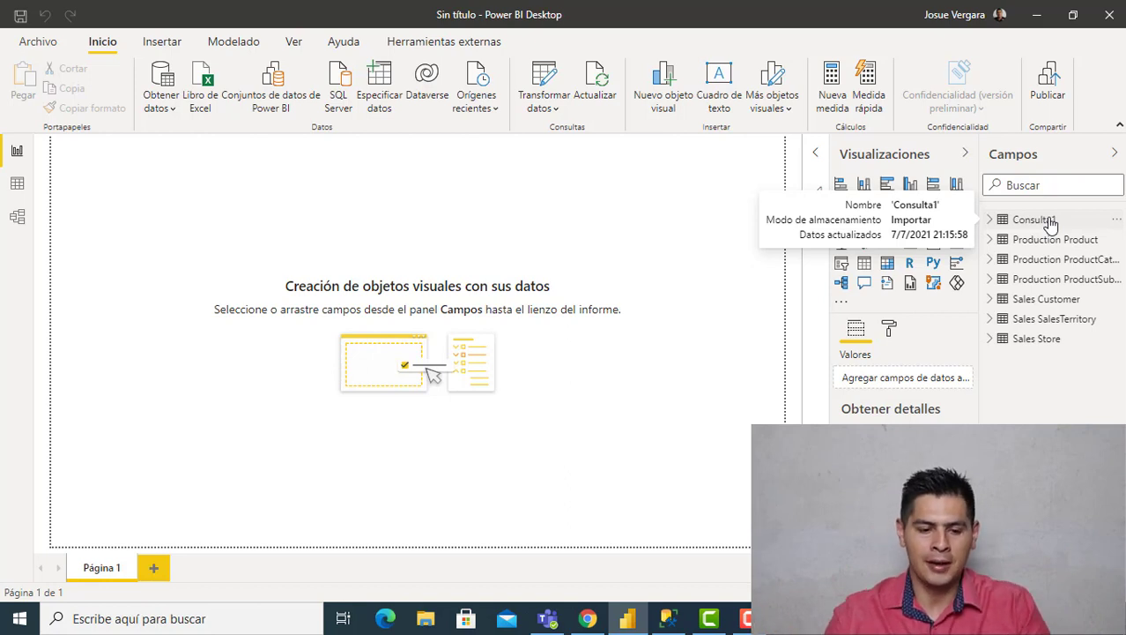
Show the model view and collapse the Propiedades and Campos panes to enlarge the diagram.
{"action": "left_click", "coordinate": [18, 218]}
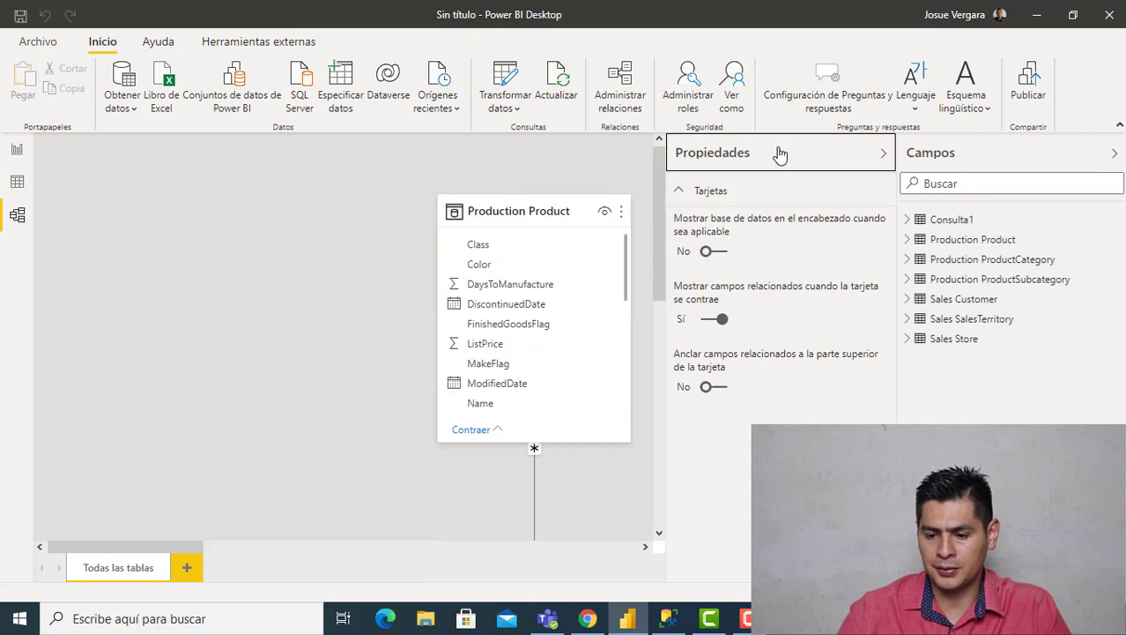
{"action": "left_click", "coordinate": [883, 152]}
{"action": "left_click", "coordinate": [1114, 152]}
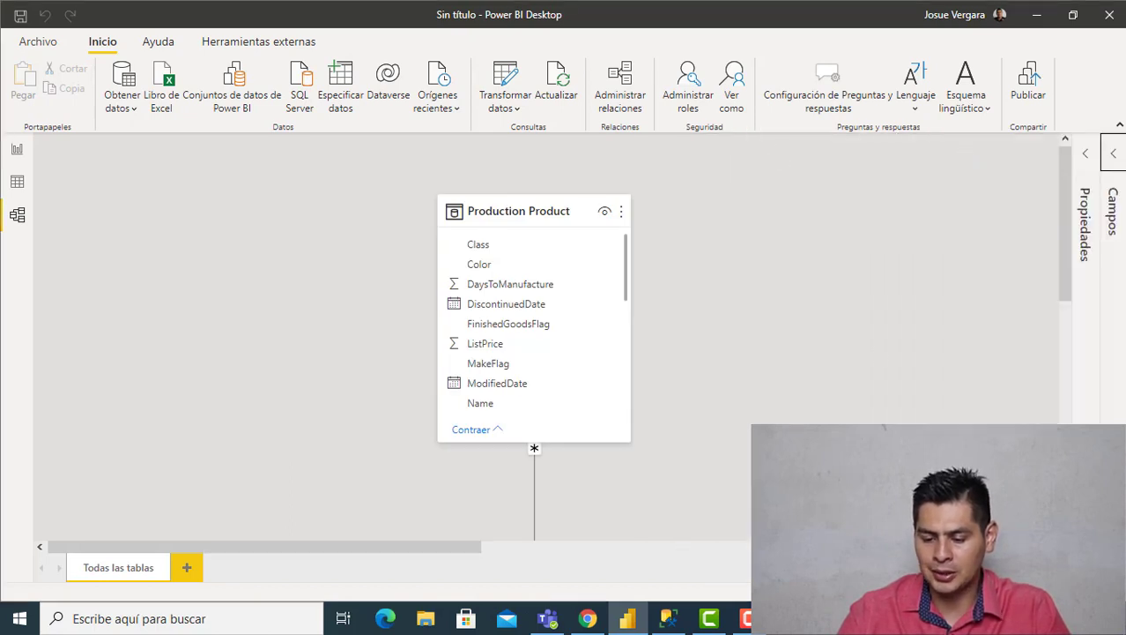
Reposition Consulta1 between the product and sales tables in the diagram, and move Production ProductSubcategory beneath Production Product.
{"action": "left_click", "coordinate": [959, 592]}
{"action": "scroll", "coordinate": [670, 322], "scroll_direction": "down", "scroll_amount": 3}
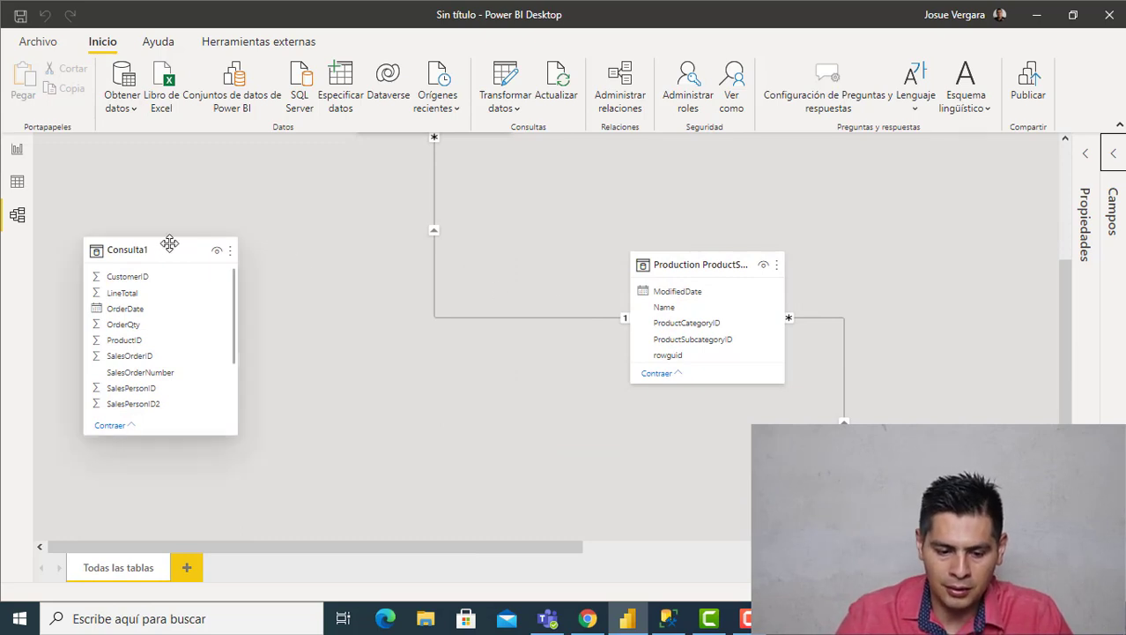
{"action": "left_click_drag", "start_coordinate": [164, 246], "coordinate": [659, 459]}
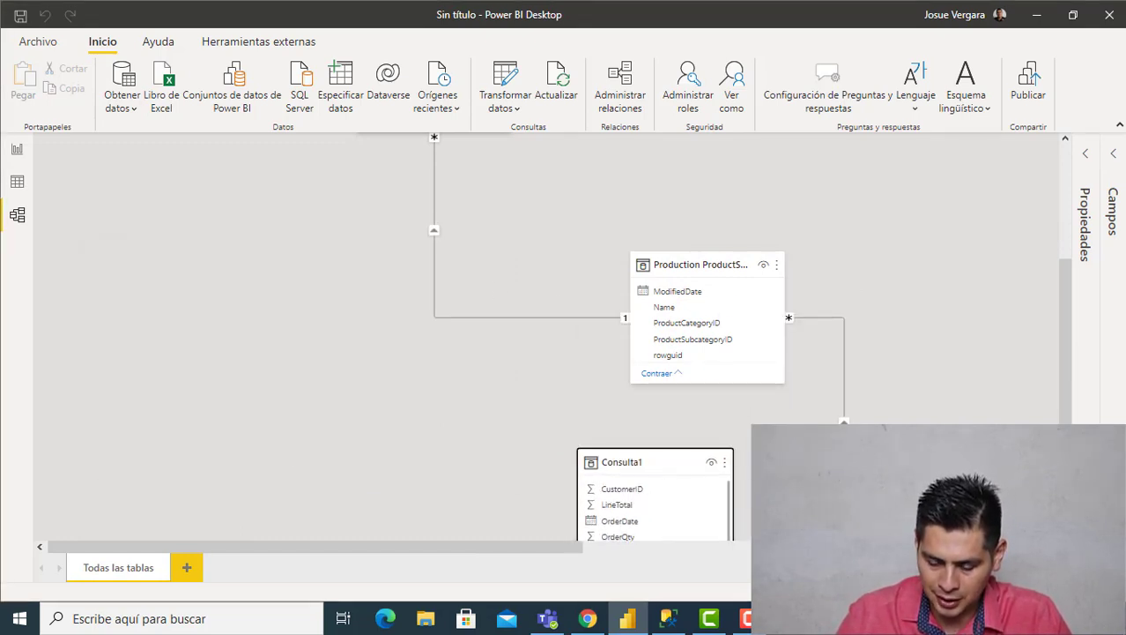
{"action": "scroll", "coordinate": [658, 426], "scroll_direction": "down", "scroll_amount": 3}
{"action": "left_click_drag", "start_coordinate": [448, 417], "coordinate": [731, 300]}
{"action": "left_click_drag", "start_coordinate": [508, 287], "coordinate": [357, 347]}
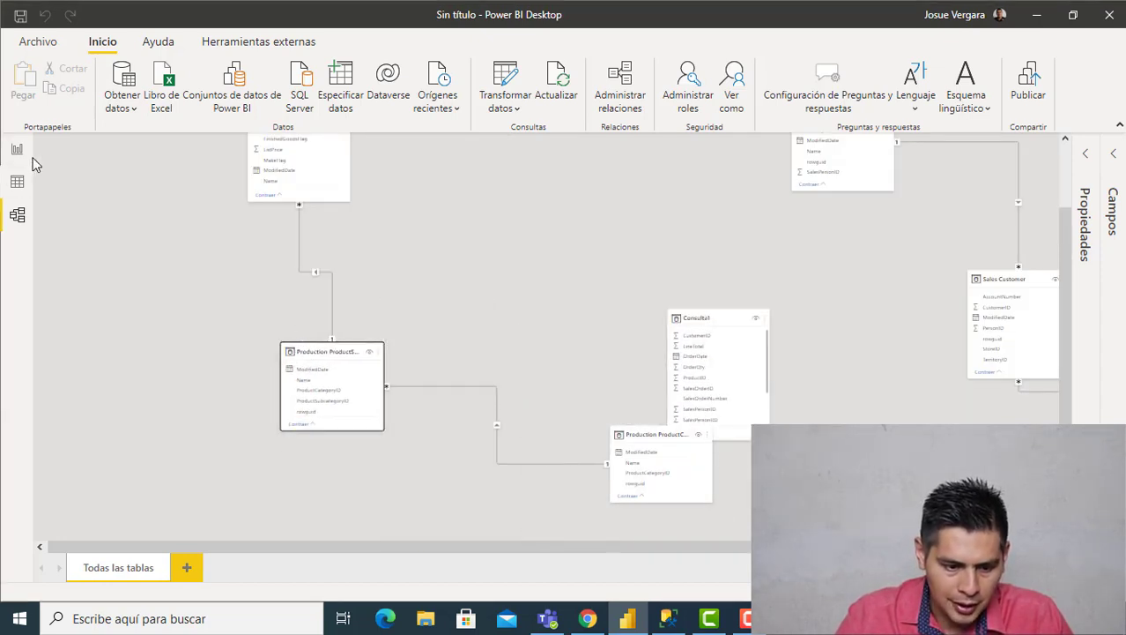
Return to the report view and rename the Consulta1 table as Sales.
{"action": "left_click", "coordinate": [17, 150]}
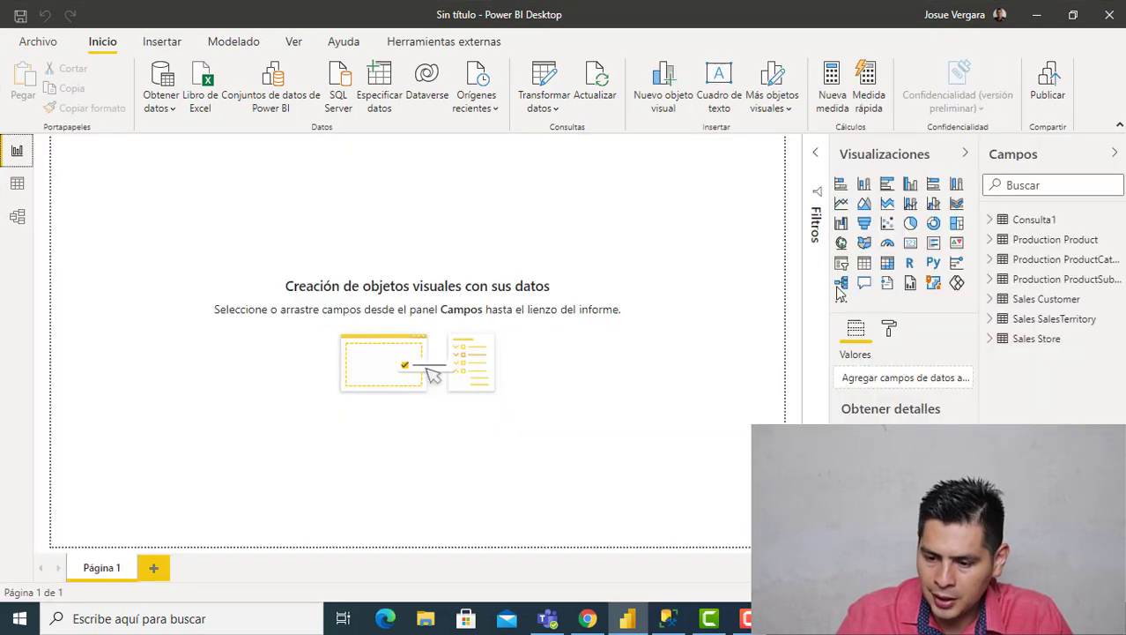
{"action": "double_click", "coordinate": [1050, 221]}
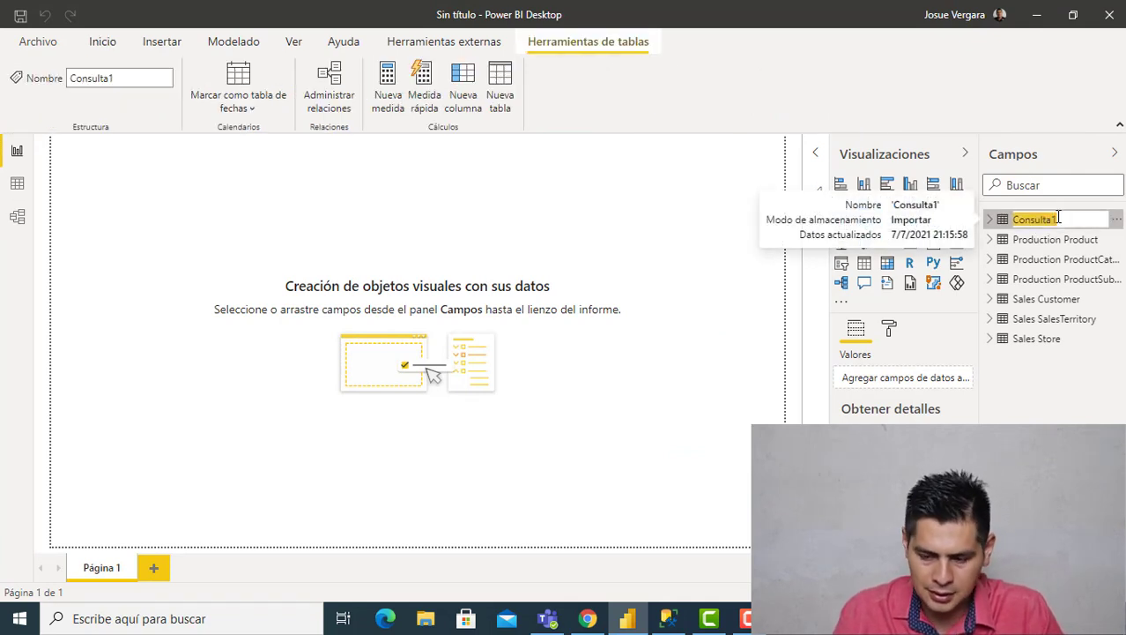
{"action": "type", "text": "Sales"}
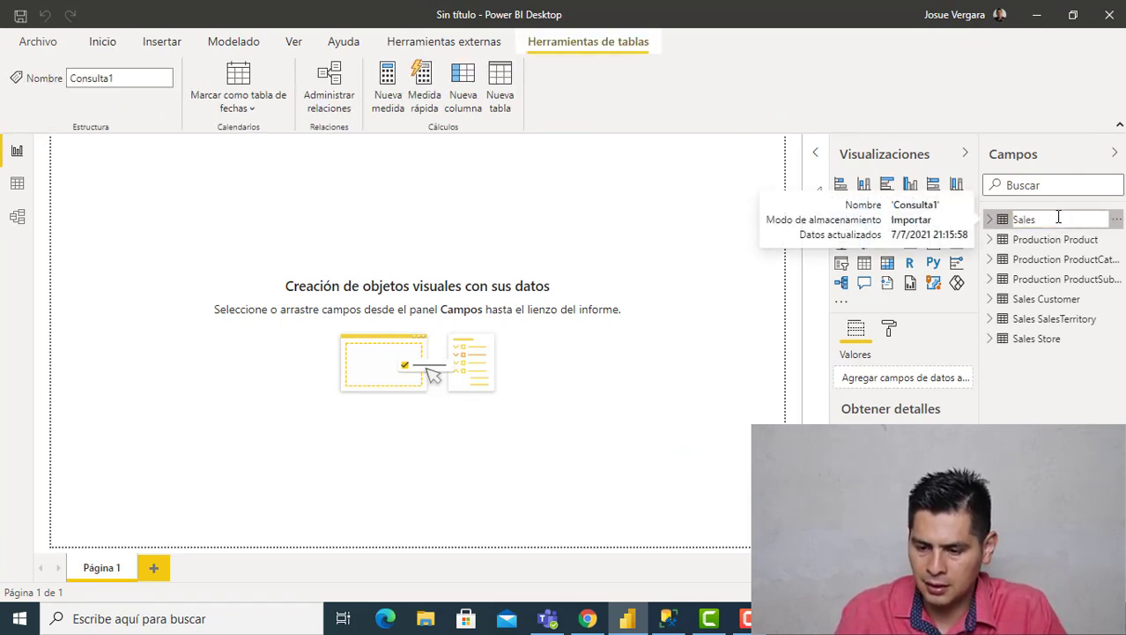
{"action": "key", "text": "Return"}
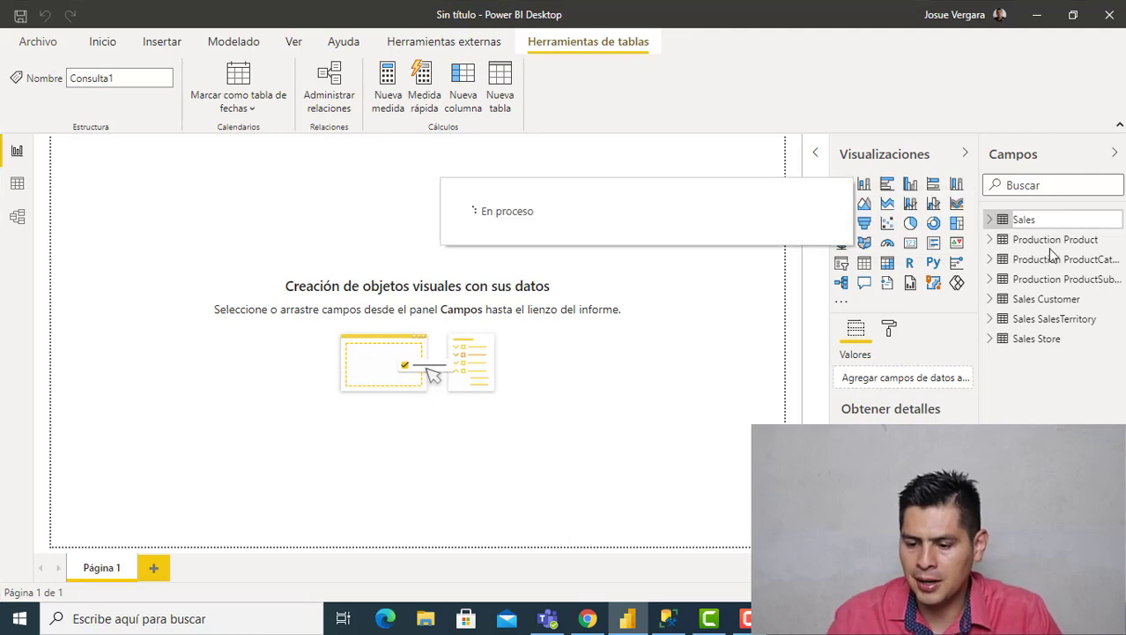
Rename the Production Product table as Product by removing its schema prefix.
{"action": "double_click", "coordinate": [1064, 220]}
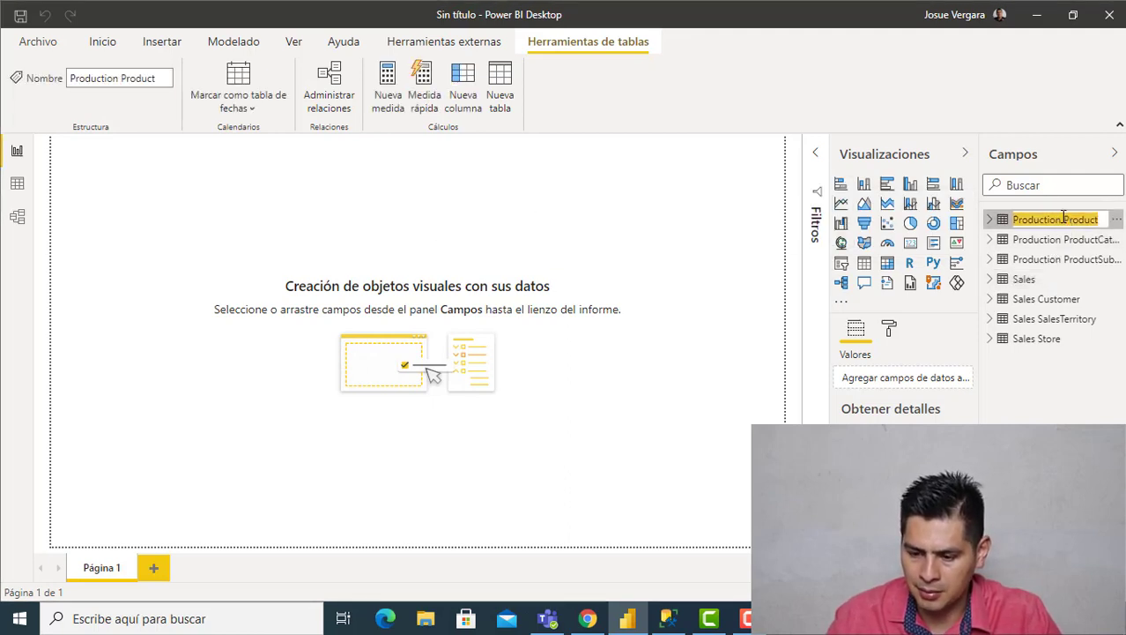
{"action": "left_click", "coordinate": [1063, 220]}
{"action": "key", "text": "BackSpace"}
{"action": "key", "text": "BackSpace"}
{"action": "key", "text": "BackSpace"}
{"action": "key", "text": "BackSpace"}
{"action": "key", "text": "BackSpace"}
{"action": "key", "text": "BackSpace"}
{"action": "key", "text": "BackSpace"}
{"action": "key", "text": "BackSpace"}
{"action": "key", "text": "BackSpace"}
{"action": "key", "text": "BackSpace"}
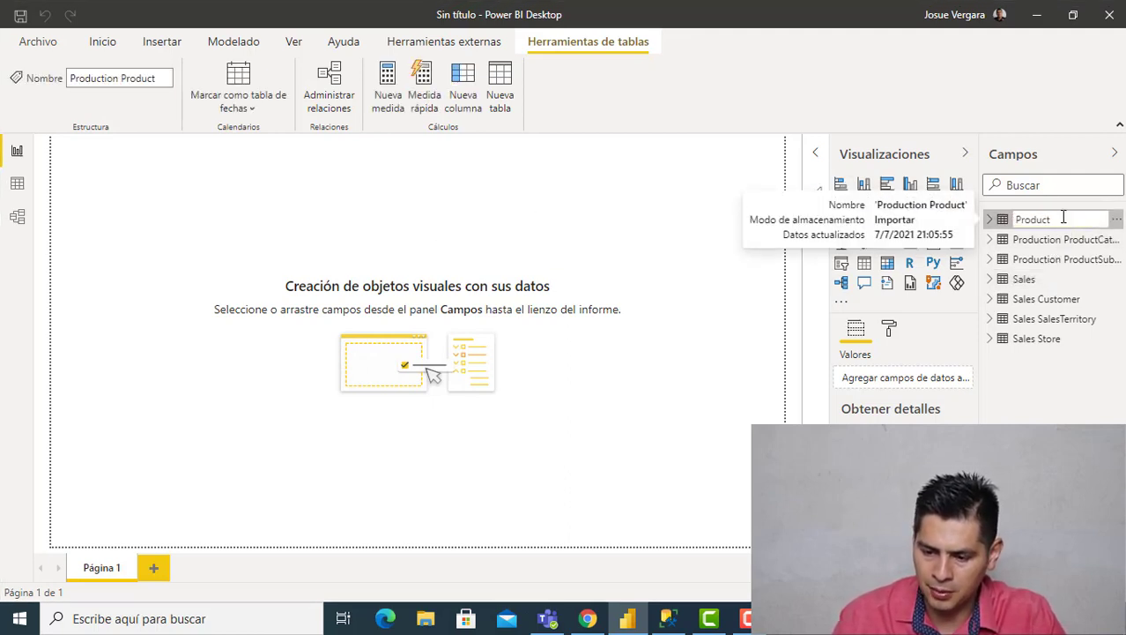
{"action": "key", "text": "Return"}
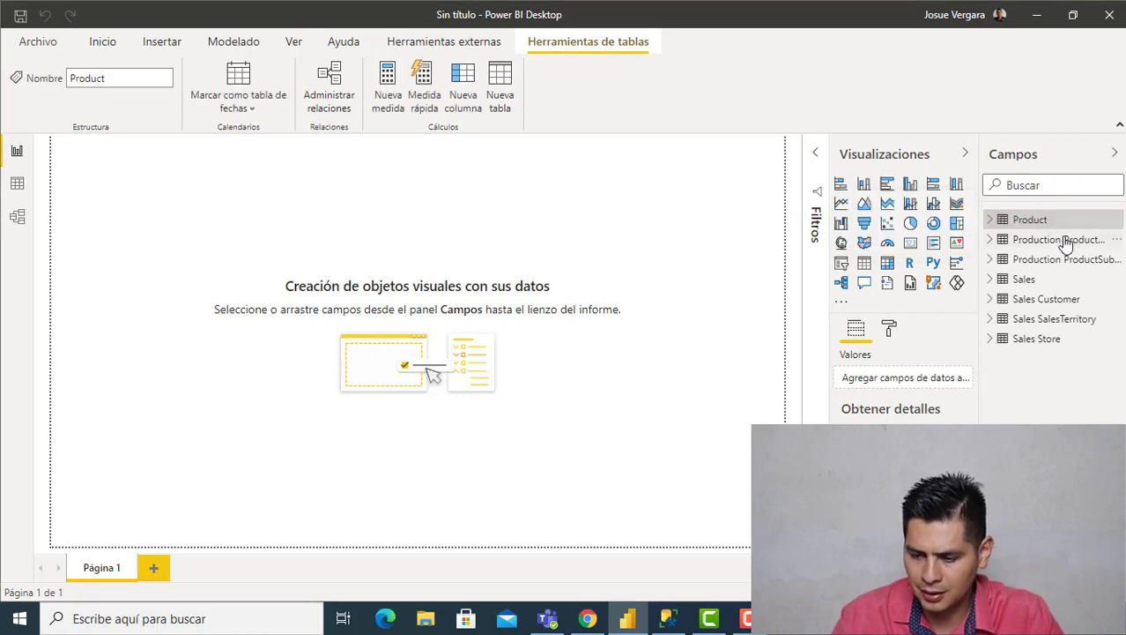
Rename the Production ProductCategory table as ProductCategory.
{"action": "double_click", "coordinate": [1067, 240]}
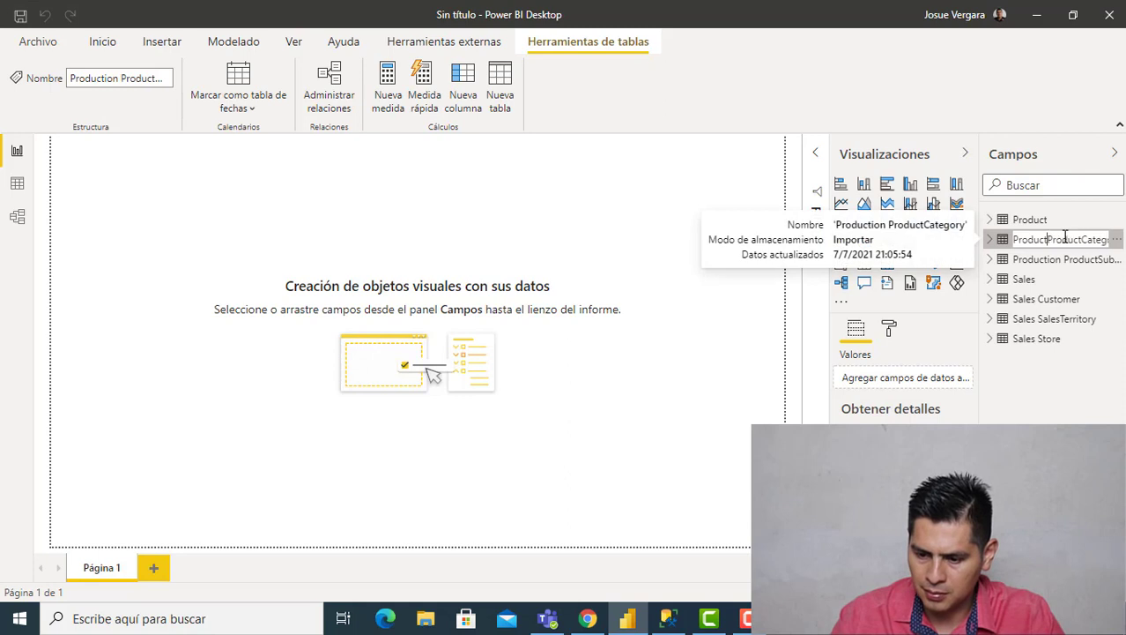
{"action": "key", "text": "BackSpace"}
{"action": "key", "text": "BackSpace"}
{"action": "key", "text": "BackSpace"}
{"action": "key", "text": "BackSpace"}
{"action": "key", "text": "BackSpace"}
{"action": "key", "text": "BackSpace"}
{"action": "key", "text": "BackSpace"}
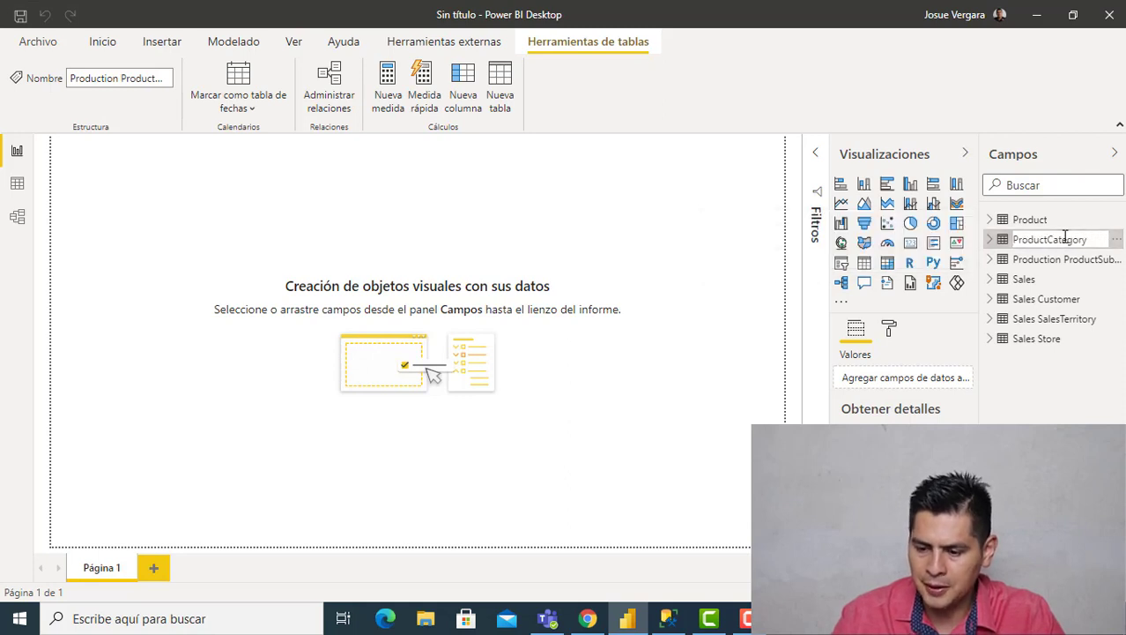
{"action": "key", "text": "Return"}
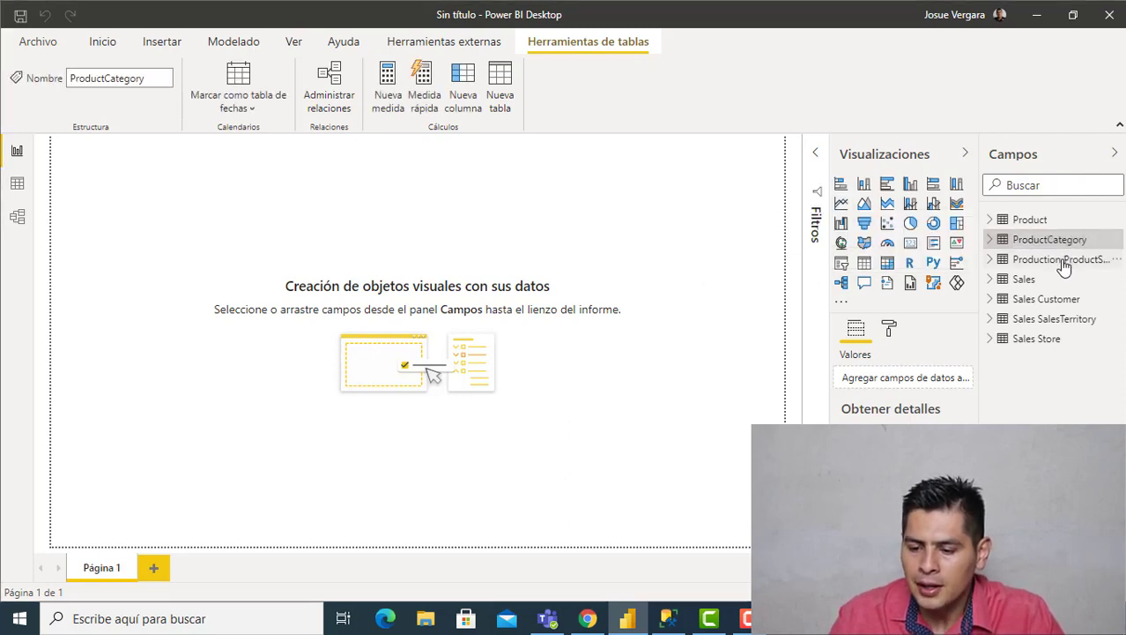
Rename the Production ProductSubcategory table as ProductSubcategory.
{"action": "double_click", "coordinate": [1063, 261]}
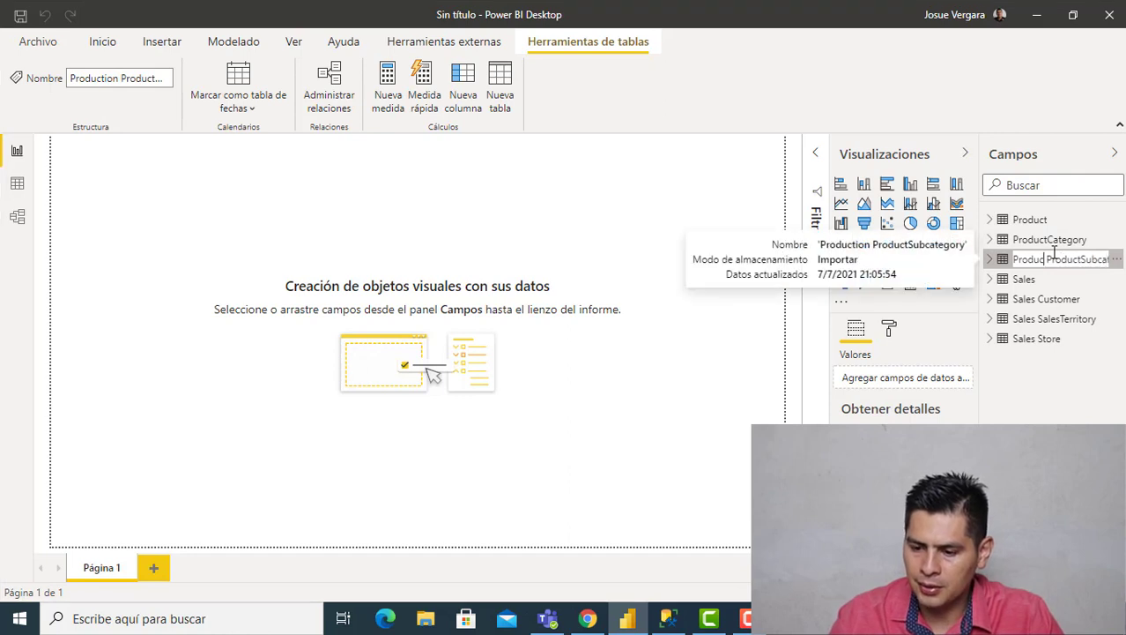
{"action": "key", "text": "BackSpace"}
{"action": "key", "text": "BackSpace"}
{"action": "key", "text": "BackSpace"}
{"action": "key", "text": "BackSpace"}
{"action": "key", "text": "BackSpace"}
{"action": "key", "text": "BackSpace"}
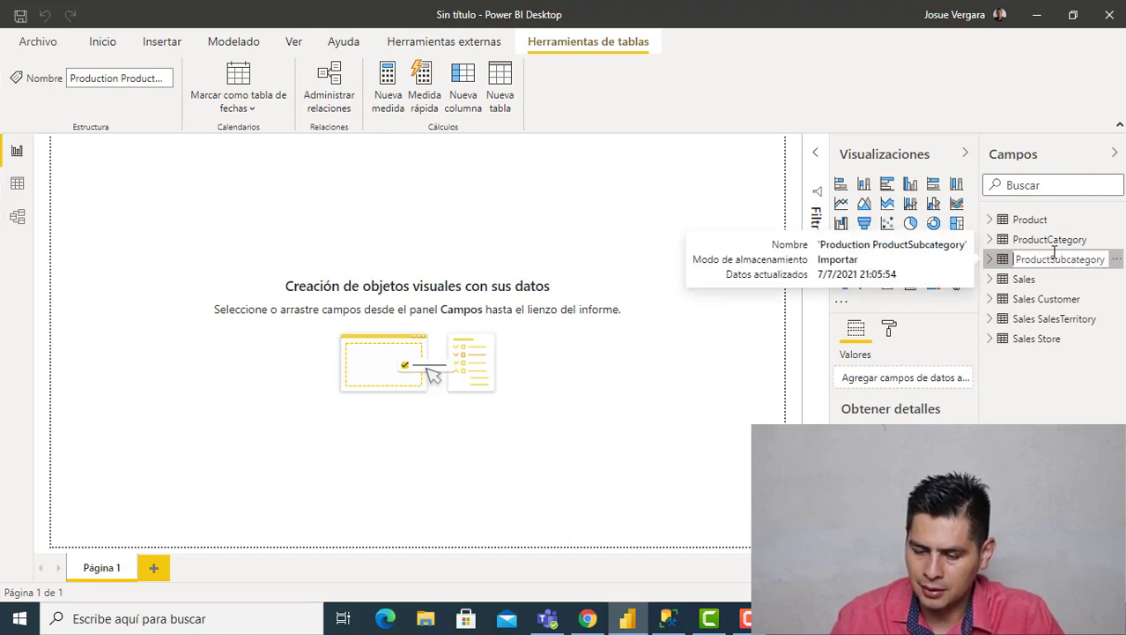
{"action": "key", "text": "Delete"}
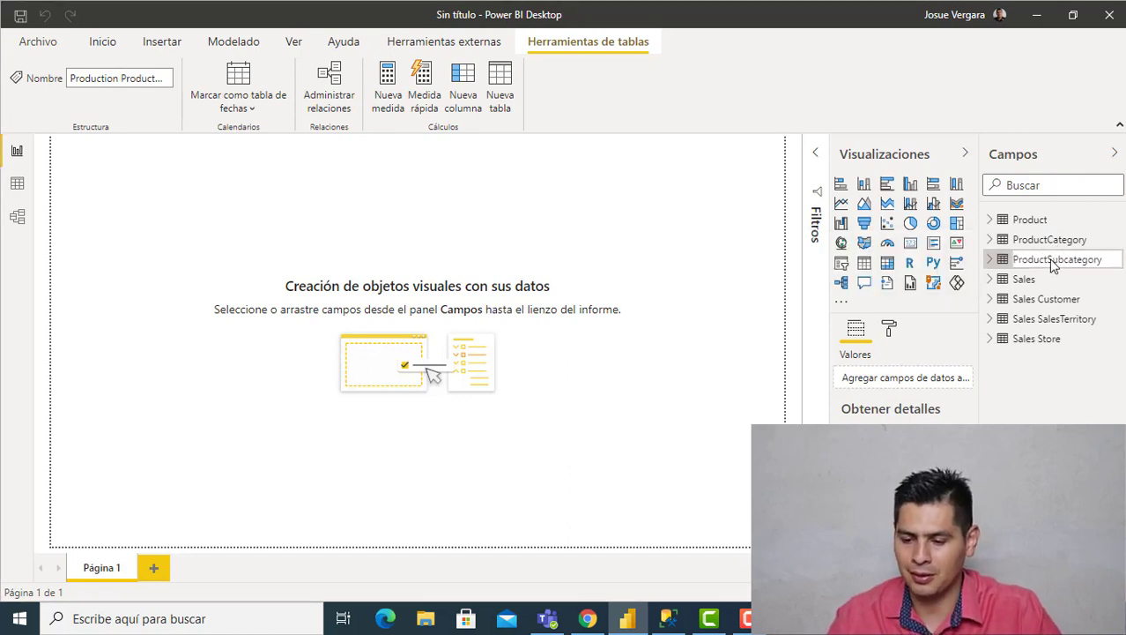
{"action": "key", "text": "Return"}
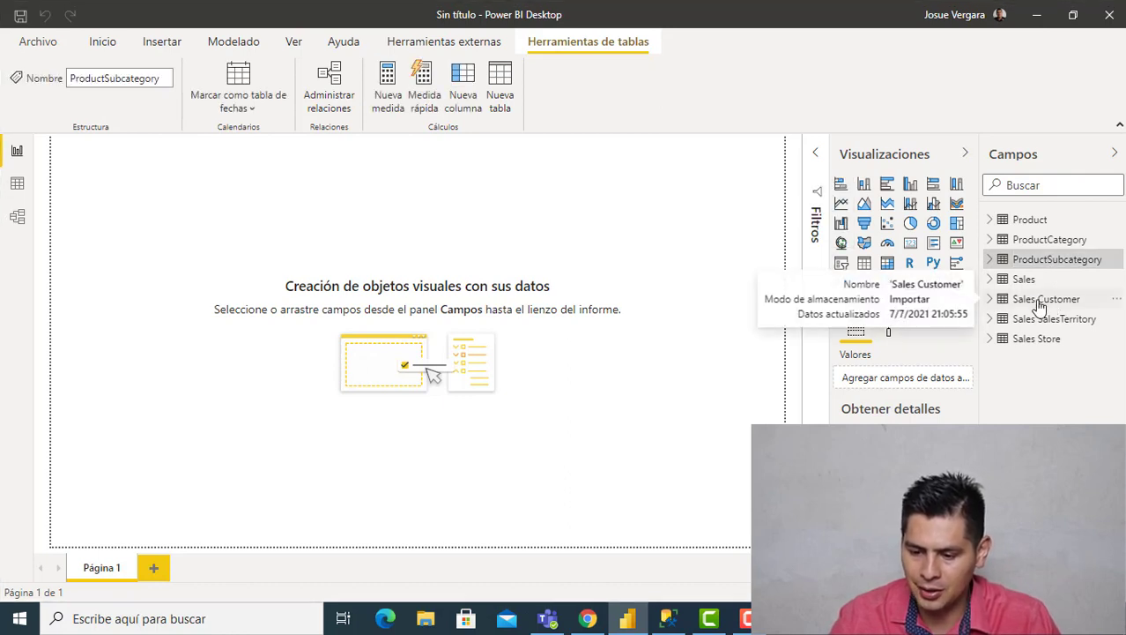
Rename the Sales Customer table as Customer by removing its schema prefix.
{"action": "double_click", "coordinate": [1036, 303]}
{"action": "left_click", "coordinate": [1038, 301]}
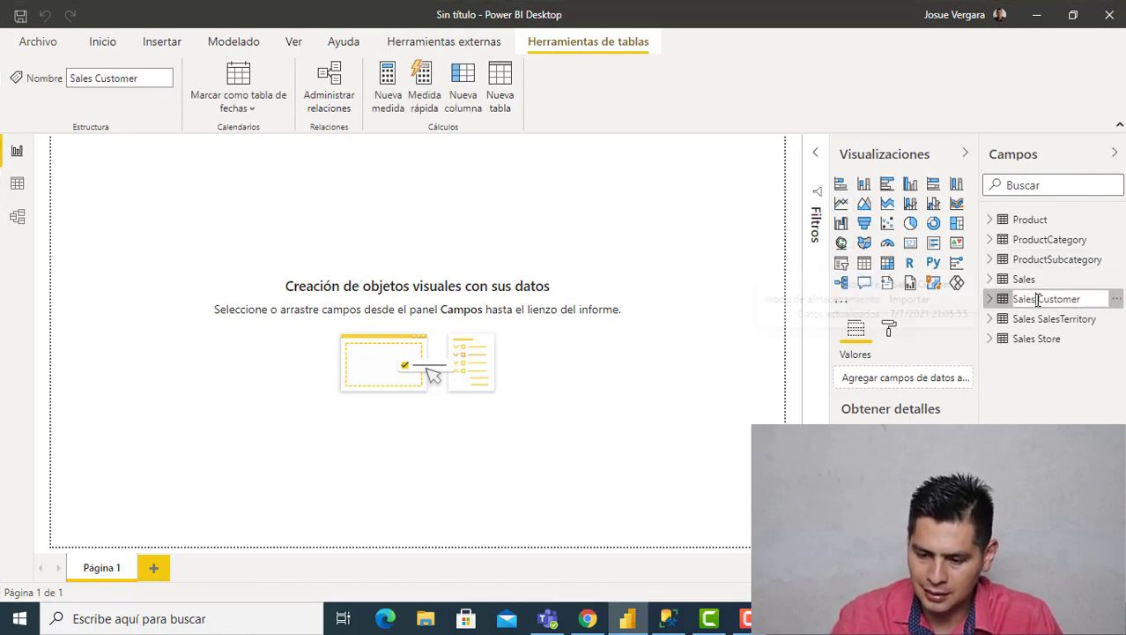
{"action": "key", "text": "BackSpace"}
{"action": "key", "text": "BackSpace"}
{"action": "key", "text": "BackSpace"}
{"action": "key", "text": "BackSpace"}
{"action": "key", "text": "Return"}
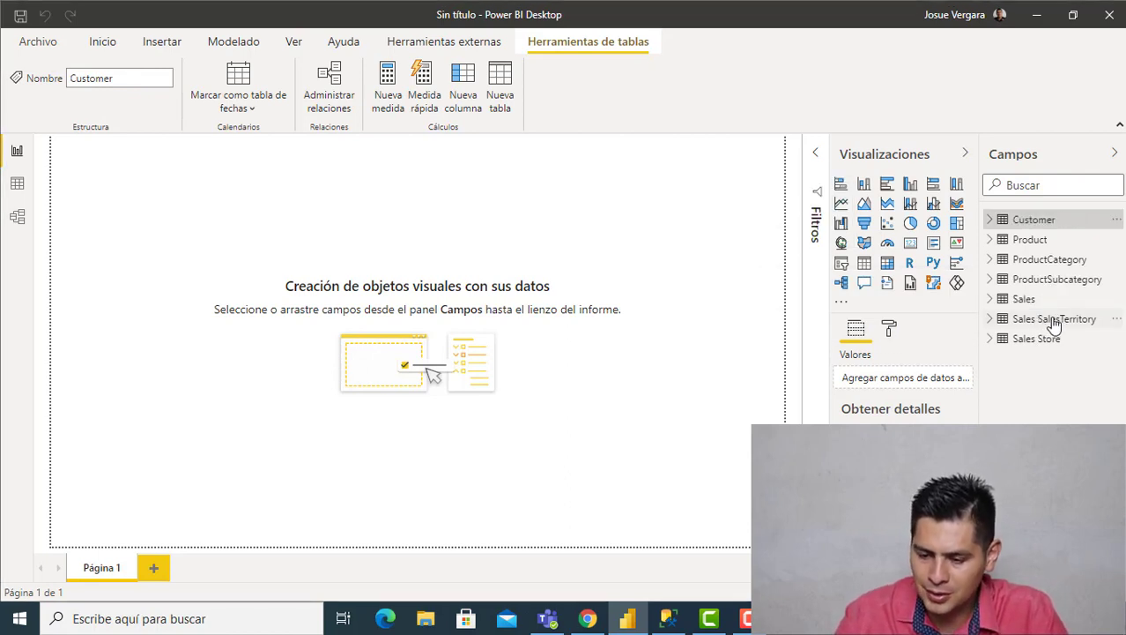
Rename the Sales SalesTerritory table as Territory.
{"action": "double_click", "coordinate": [1056, 319]}
{"action": "left_click", "coordinate": [1065, 319]}
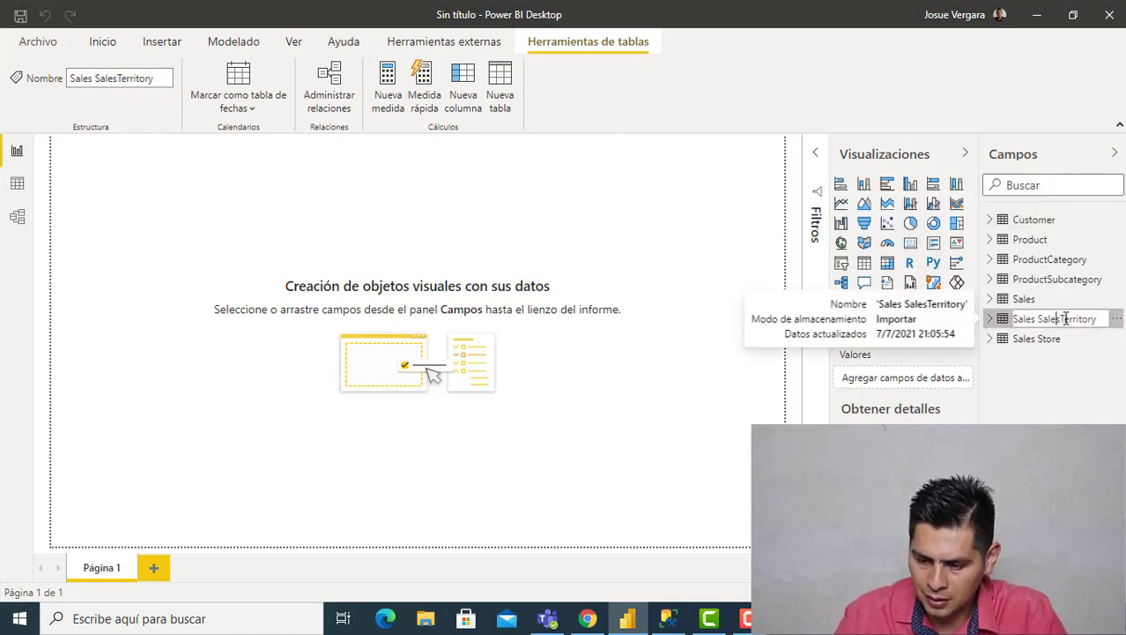
{"action": "key", "text": "BackSpace"}
{"action": "key", "text": "BackSpace"}
{"action": "key", "text": "BackSpace"}
{"action": "key", "text": "BackSpace"}
{"action": "key", "text": "BackSpace"}
{"action": "key", "text": "BackSpace"}
{"action": "key", "text": "BackSpace"}
{"action": "key", "text": "BackSpace"}
{"action": "key", "text": "BackSpace"}
{"action": "key", "text": "BackSpace"}
{"action": "key", "text": "BackSpace"}
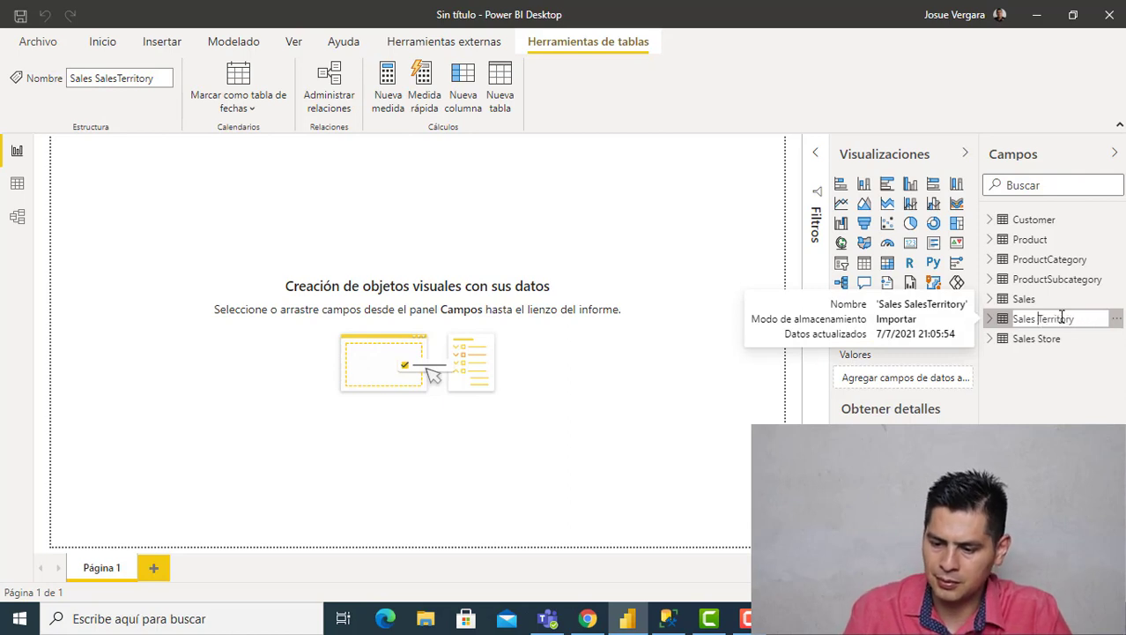
{"action": "key", "text": "Return"}
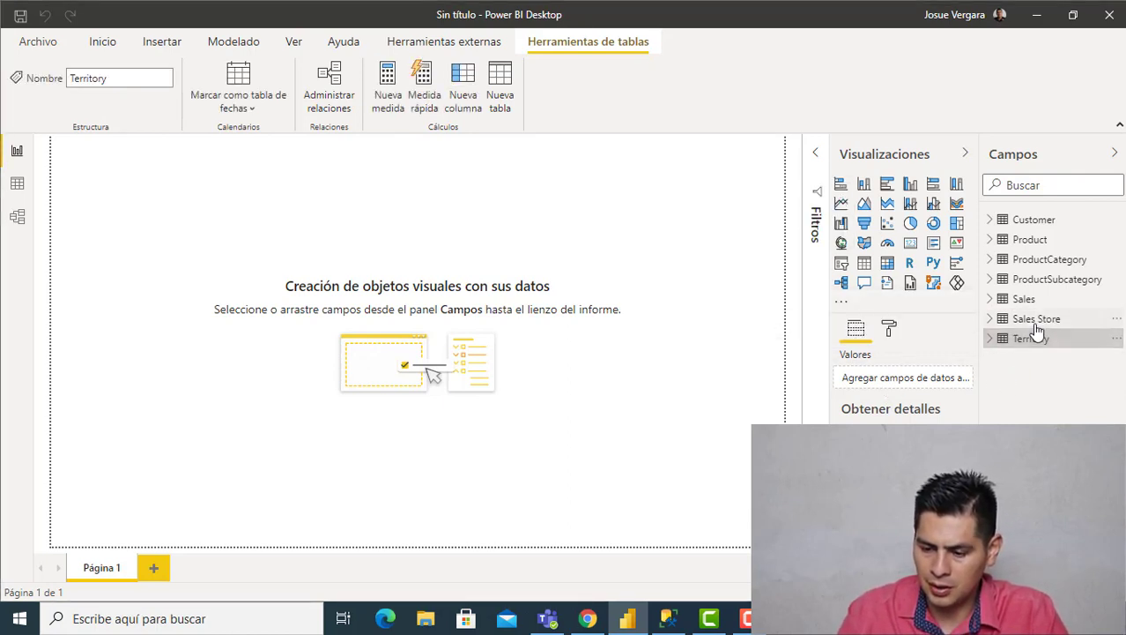
Rename the Sales Store table as Store.
{"action": "left_click", "coordinate": [1037, 320]}
{"action": "double_click", "coordinate": [1038, 322]}
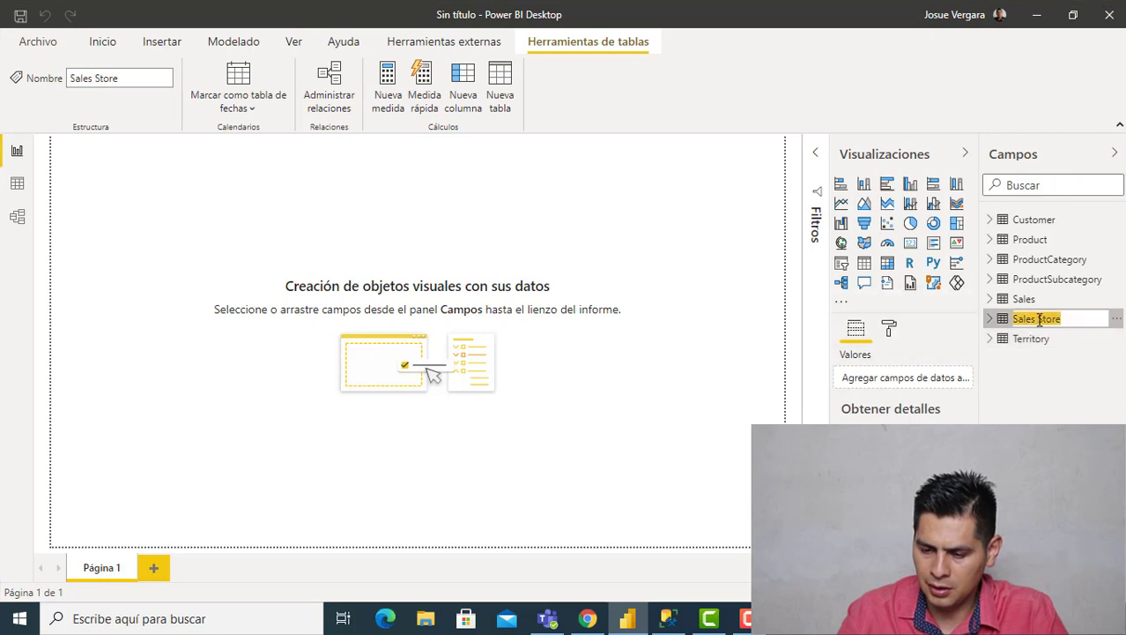
{"action": "left_click", "coordinate": [1039, 321]}
{"action": "key", "text": "BackSpace"}
{"action": "key", "text": "BackSpace"}
{"action": "key", "text": "BackSpace"}
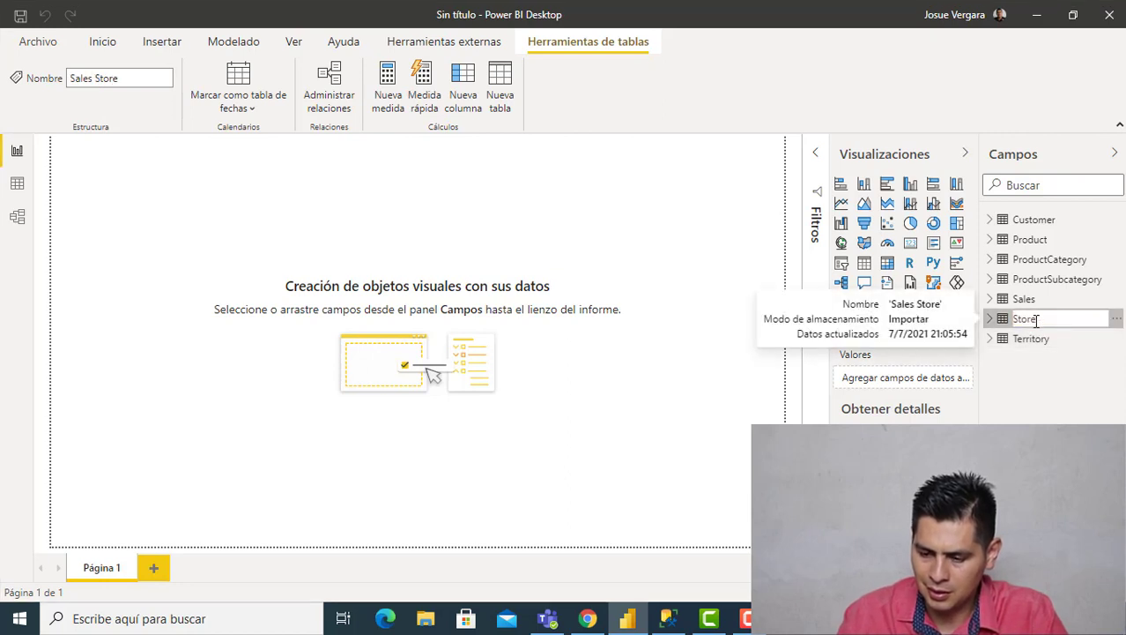
{"action": "key", "text": "Return"}
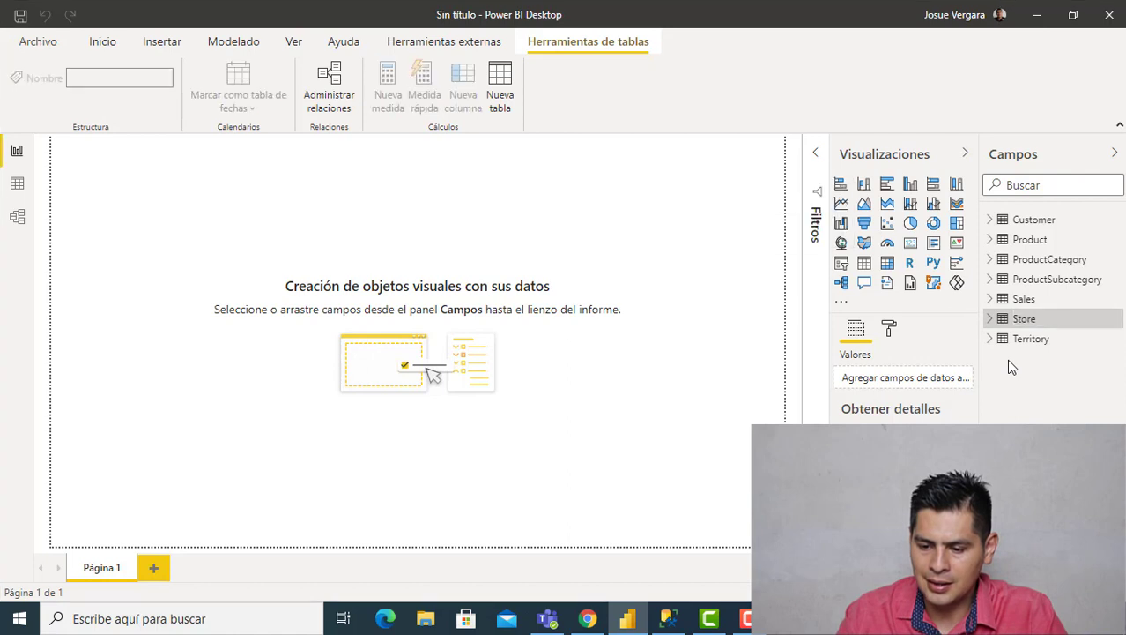
Return to the model view and move the Sales table clear of ProductCategory in the diagram.
{"action": "left_click", "coordinate": [18, 216]}
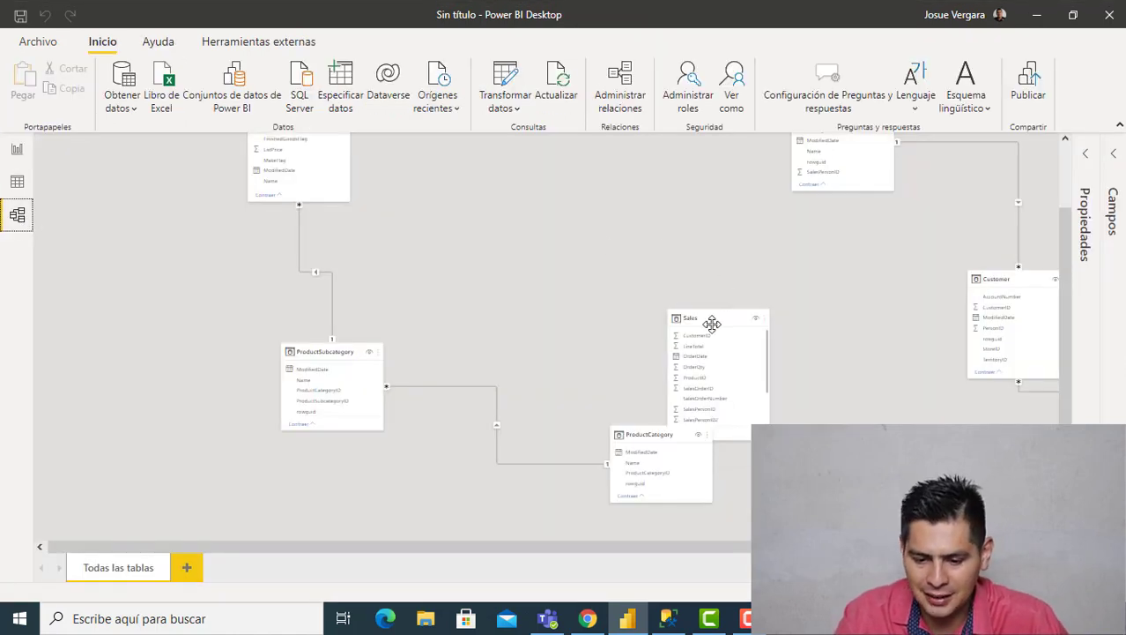
{"action": "left_click_drag", "start_coordinate": [717, 315], "coordinate": [622, 210]}
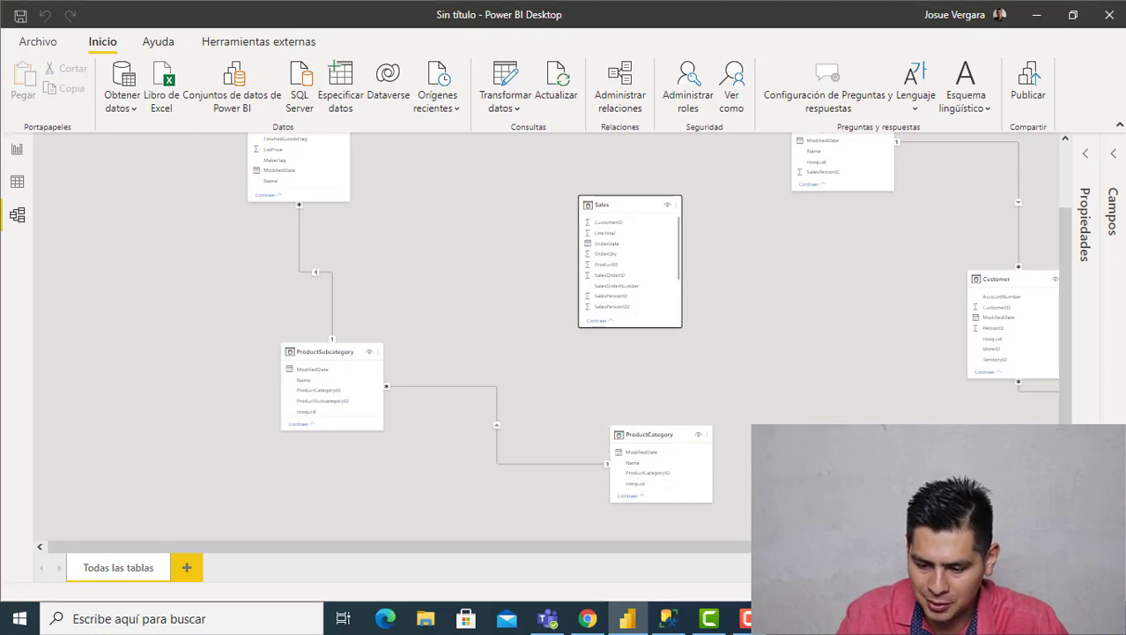
{"action": "left_click", "coordinate": [1027, 592]}
Move the Product table closer to Sales and shift Sales slightly down and to the right of it.
{"action": "scroll", "coordinate": [785, 389], "scroll_direction": "up", "scroll_amount": 3}
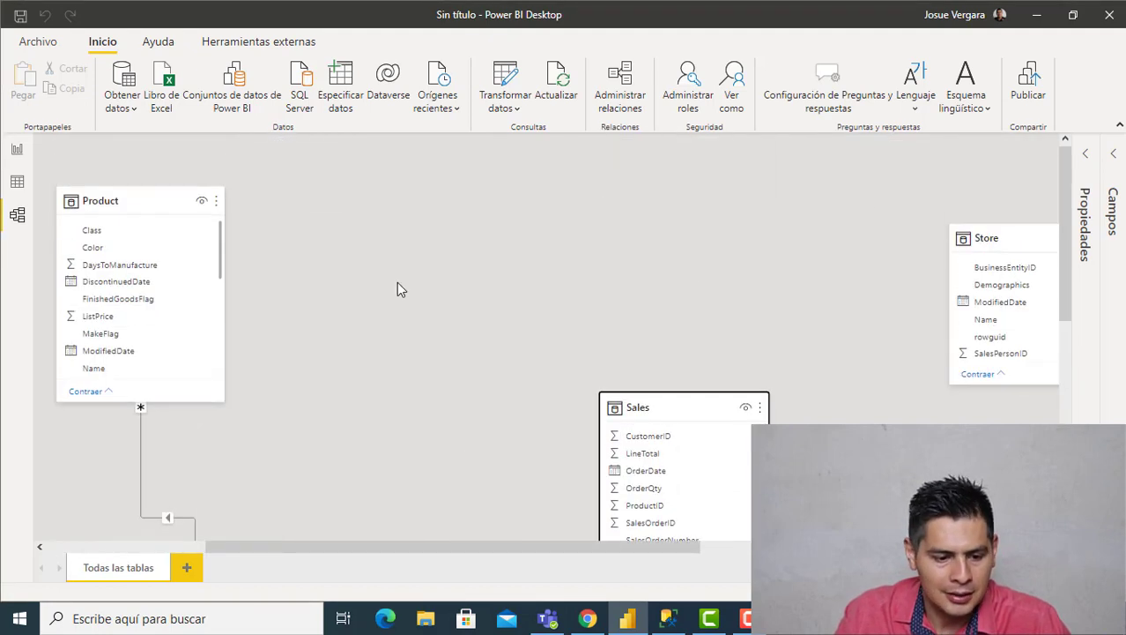
{"action": "left_click_drag", "start_coordinate": [113, 201], "coordinate": [423, 244]}
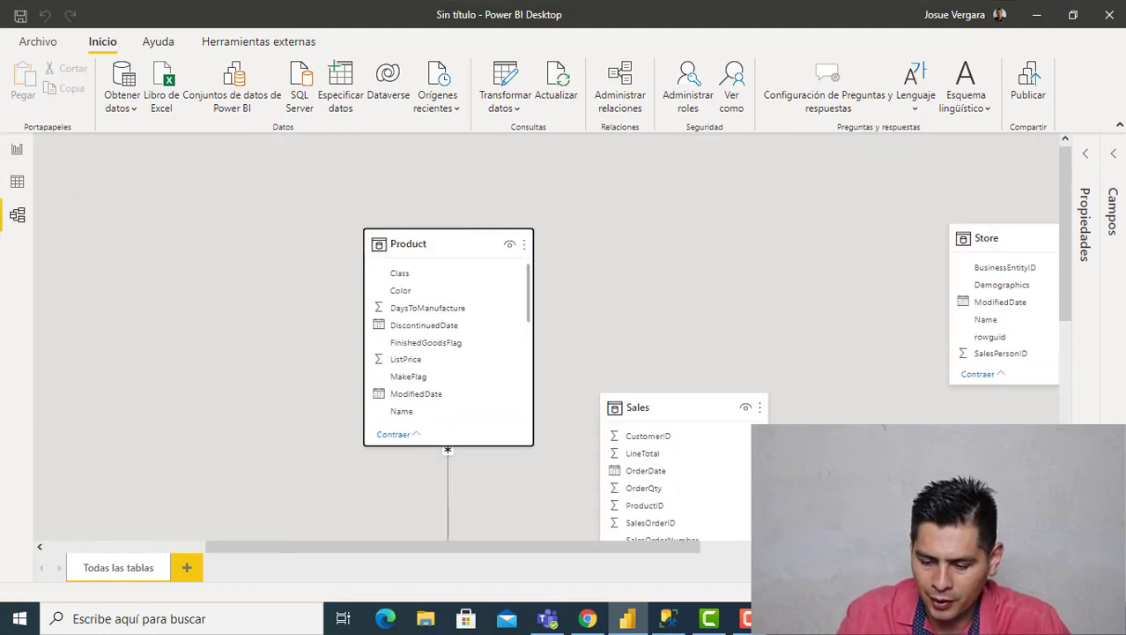
{"action": "scroll", "coordinate": [374, 333], "scroll_direction": "down", "scroll_amount": 2}
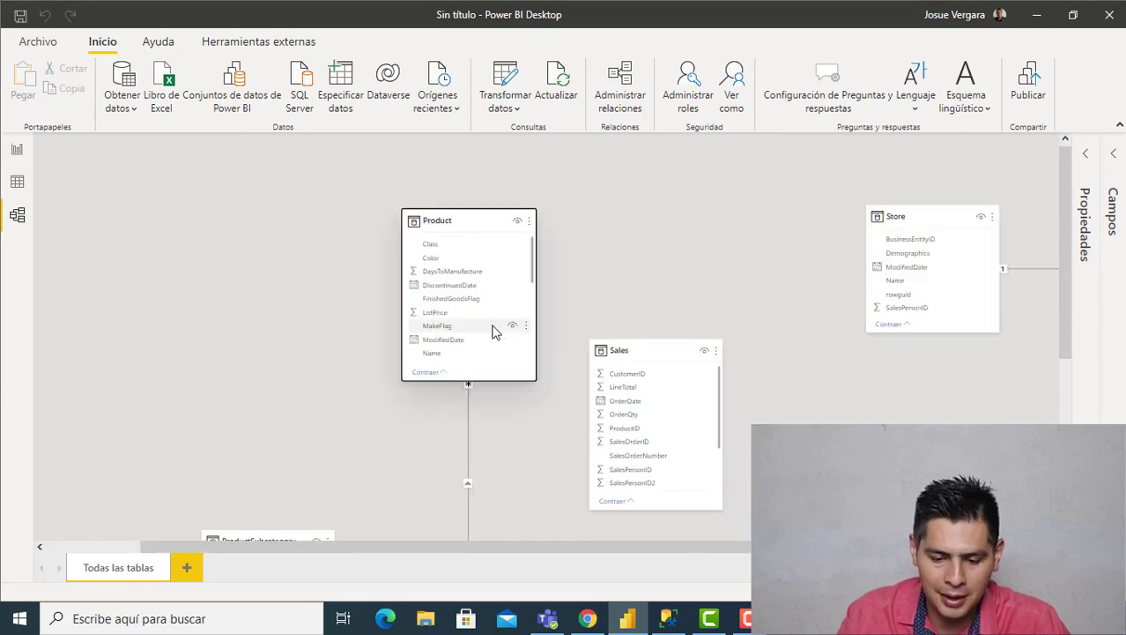
{"action": "left_click_drag", "start_coordinate": [663, 337], "coordinate": [738, 366]}
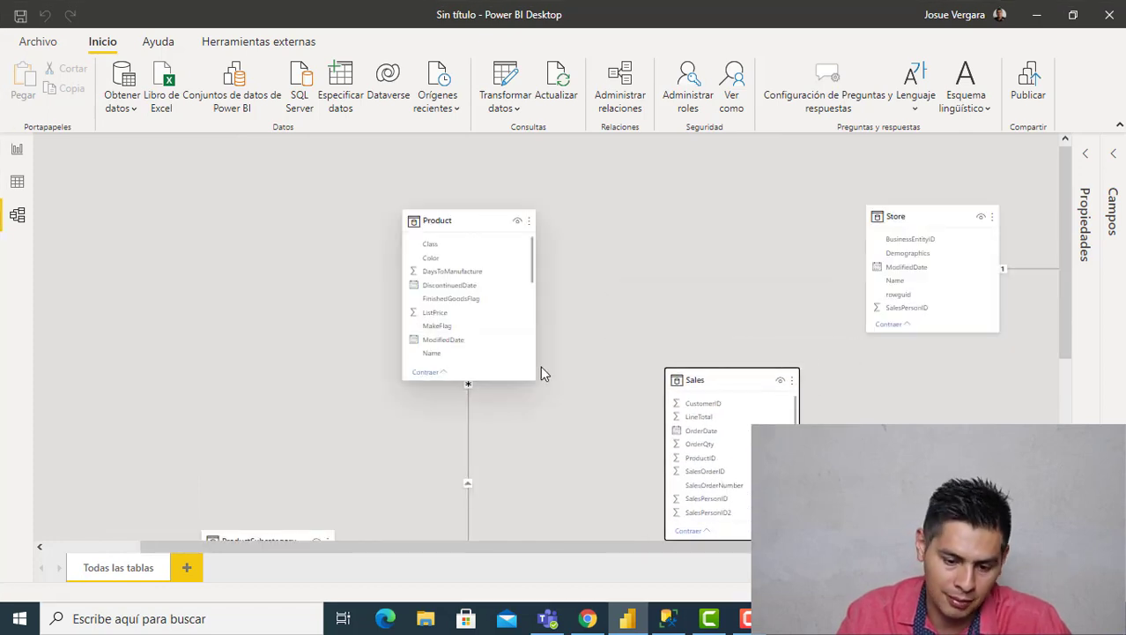
Place ProductCategory to the left of ProductSubcategory and lower the Product table beside Sales.
{"action": "scroll", "coordinate": [546, 379], "scroll_direction": "down", "scroll_amount": 3}
{"action": "scroll", "coordinate": [557, 399], "scroll_direction": "down", "scroll_amount": 1}
{"action": "left_click_drag", "start_coordinate": [696, 401], "coordinate": [7, 363]}
{"action": "scroll", "coordinate": [536, 298], "scroll_direction": "up", "scroll_amount": 3}
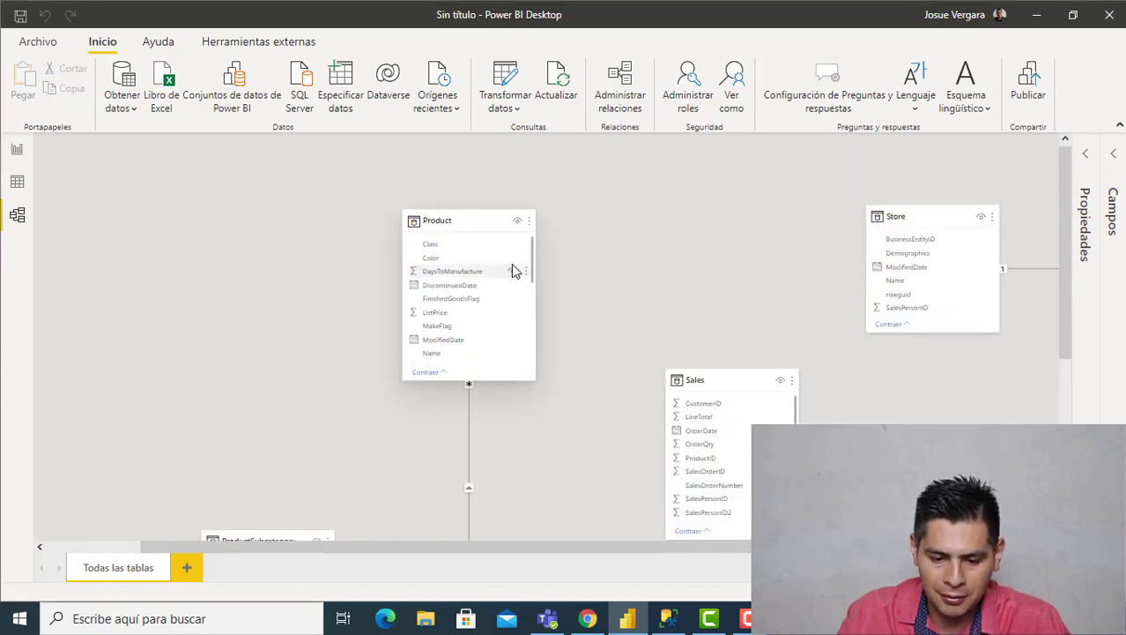
{"action": "left_click_drag", "start_coordinate": [481, 236], "coordinate": [489, 342]}
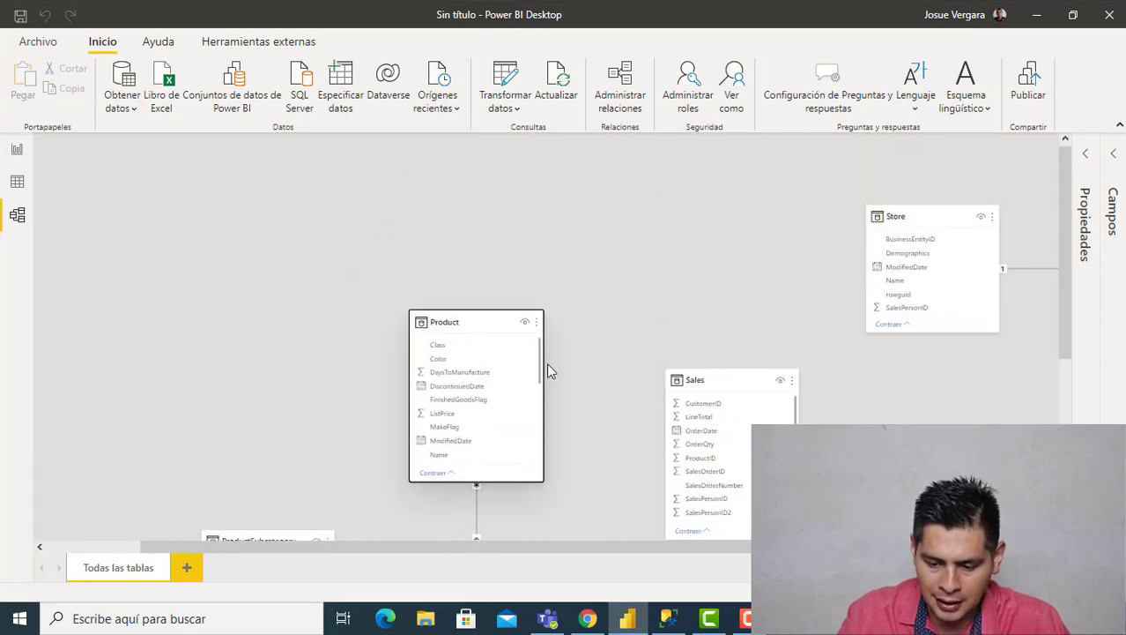
Create a relationship from ProductID in the Product table to ProductID in the Sales table.
{"action": "scroll", "coordinate": [548, 369], "scroll_direction": "down", "scroll_amount": 1}
{"action": "scroll", "coordinate": [514, 376], "scroll_direction": "down", "scroll_amount": 3}
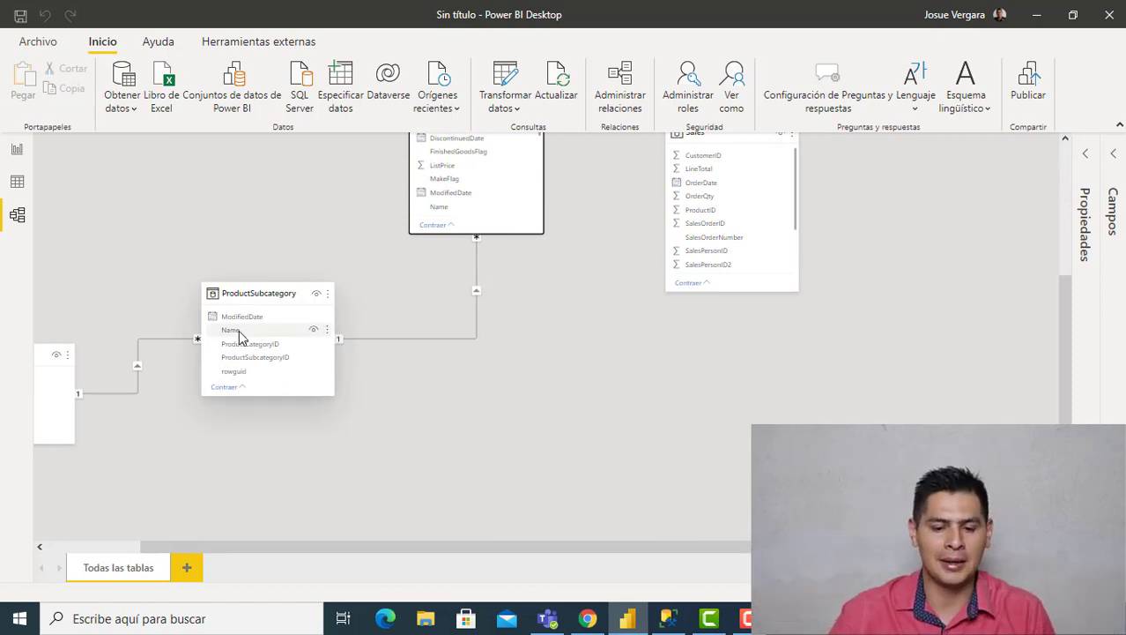
{"action": "scroll", "coordinate": [304, 360], "scroll_direction": "up", "scroll_amount": 3}
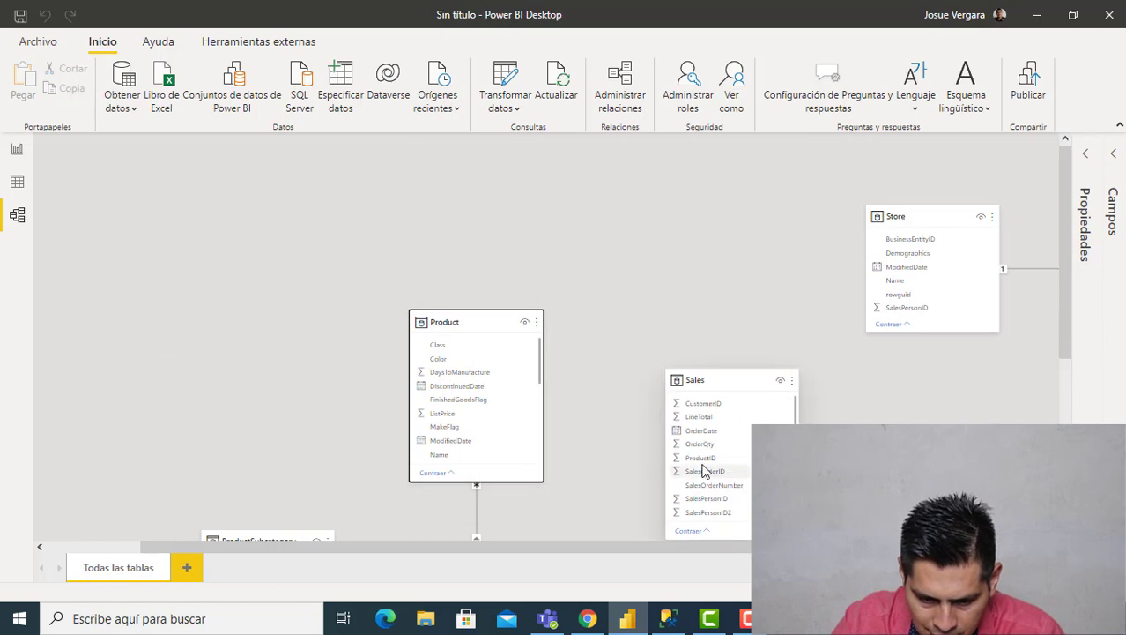
{"action": "scroll", "coordinate": [465, 368], "scroll_direction": "down", "scroll_amount": 2}
{"action": "scroll", "coordinate": [465, 368], "scroll_direction": "down", "scroll_amount": 1}
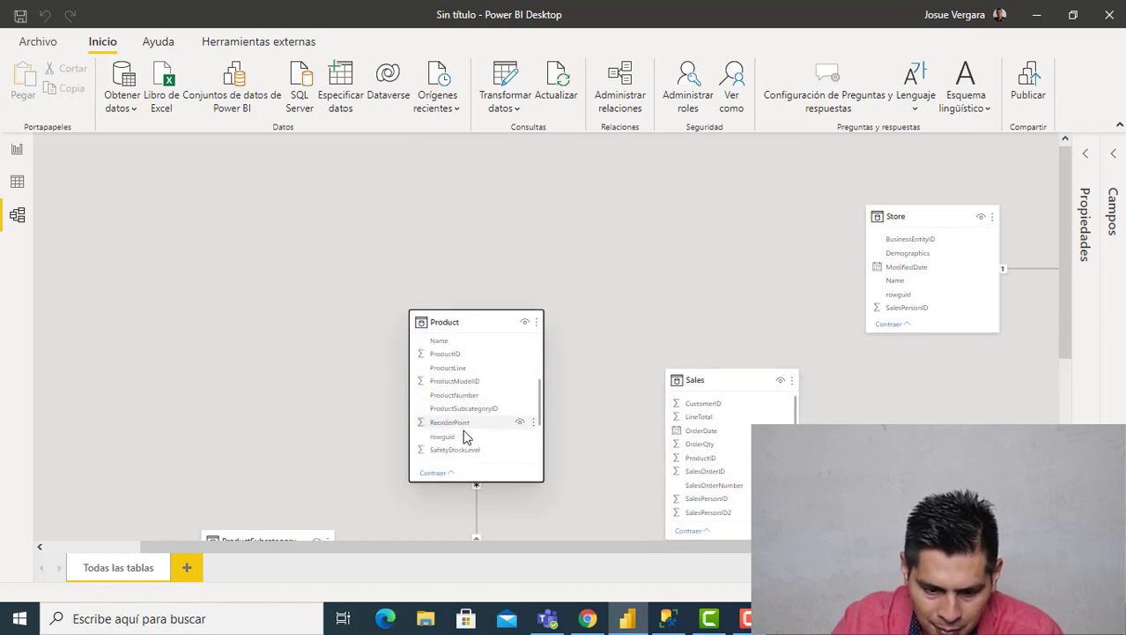
{"action": "left_click_drag", "start_coordinate": [472, 356], "coordinate": [727, 462]}
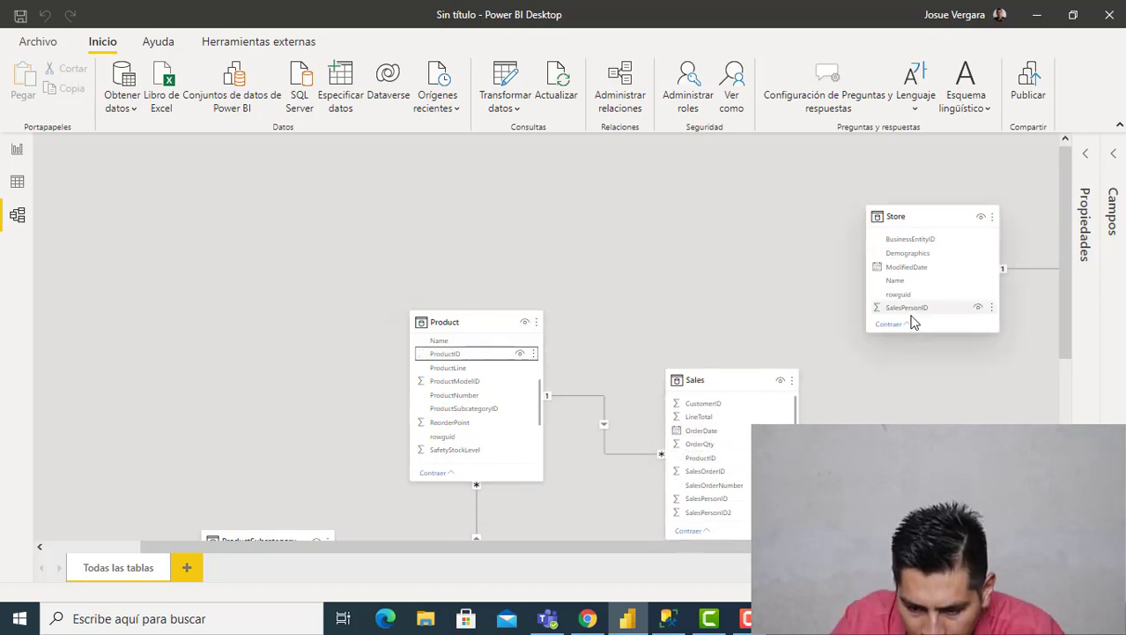
Lengthen the Sales table card so that it shows all its fields down to UnitPrice2.
{"action": "scroll", "coordinate": [742, 495], "scroll_direction": "down", "scroll_amount": 3}
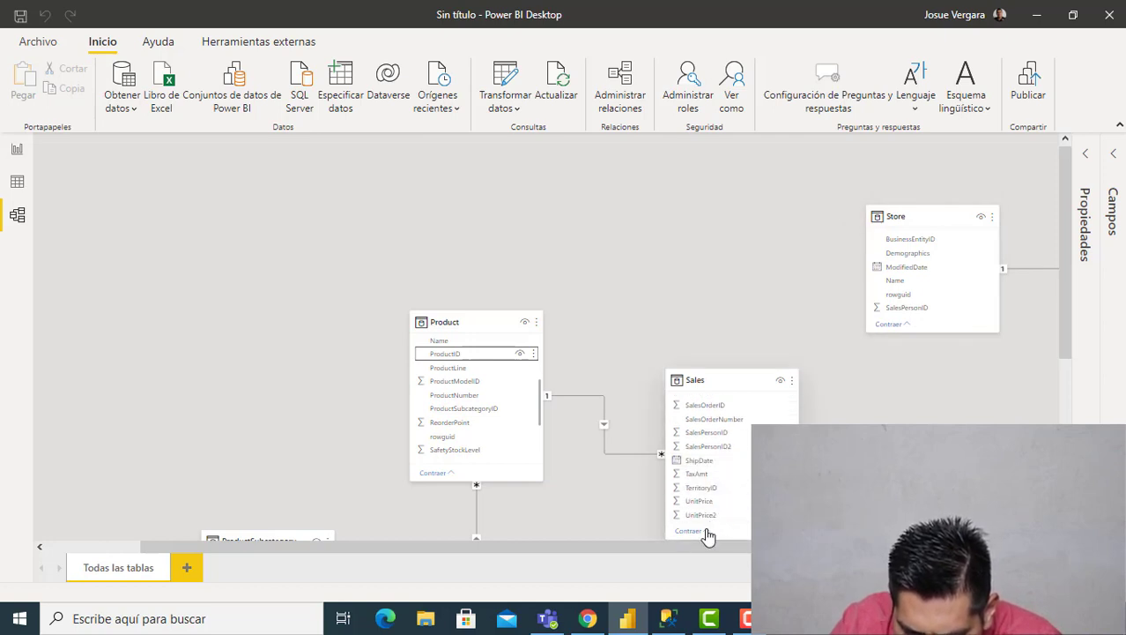
{"action": "scroll", "coordinate": [739, 479], "scroll_direction": "down", "scroll_amount": 3}
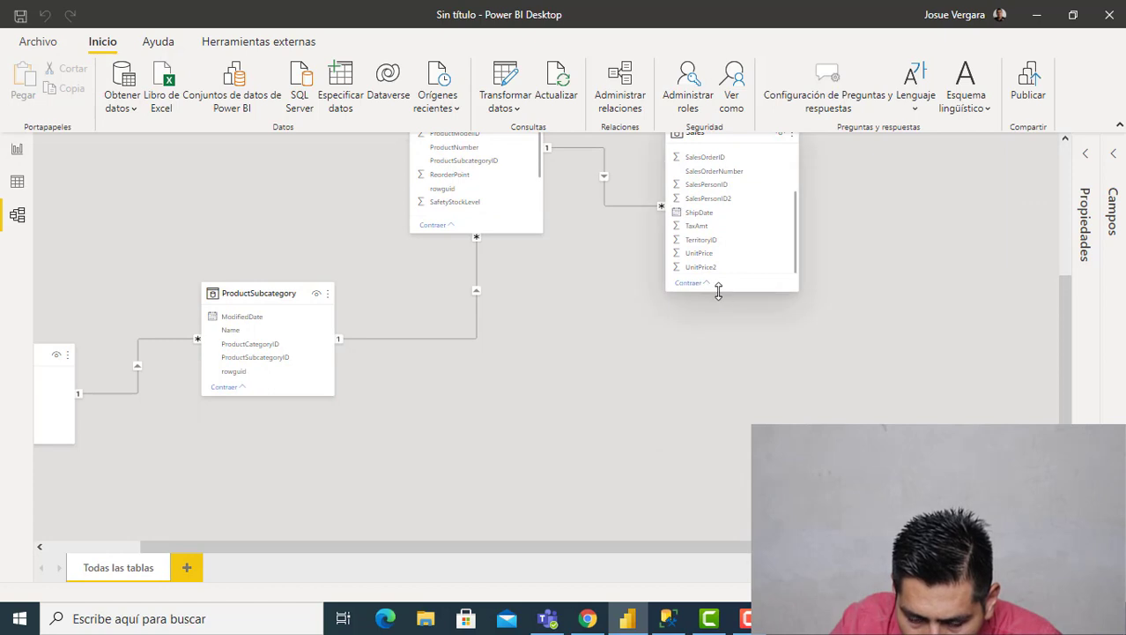
{"action": "left_click_drag", "start_coordinate": [717, 289], "coordinate": [717, 367]}
Shift the Store table slightly up and move the Customer table closer beneath it.
{"action": "scroll", "coordinate": [710, 261], "scroll_direction": "up", "scroll_amount": 3}
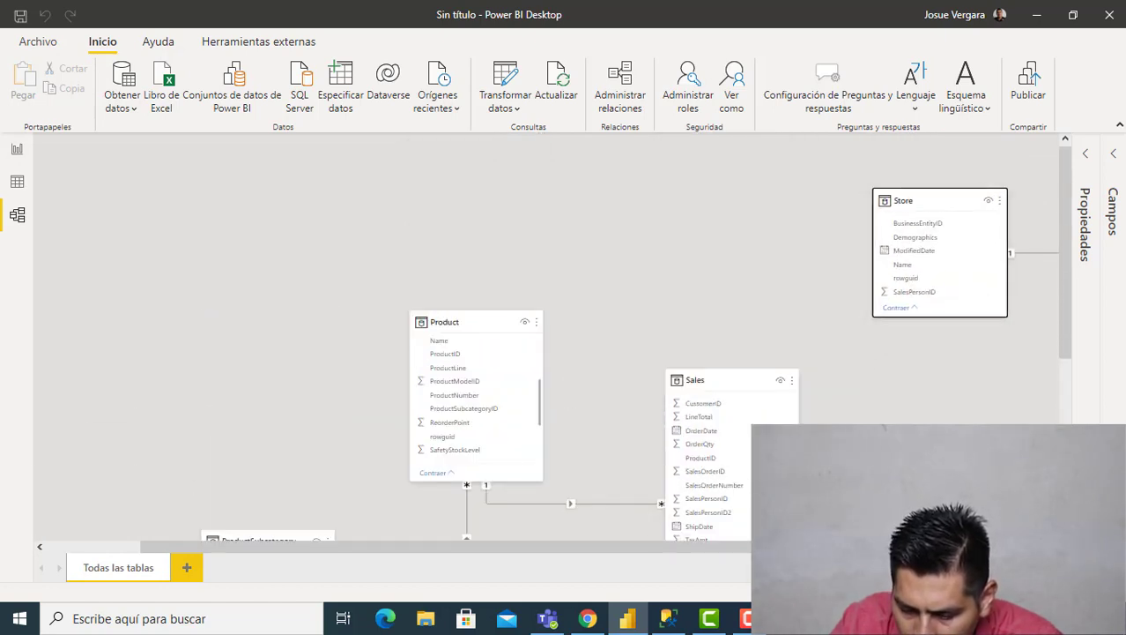
{"action": "scroll", "coordinate": [946, 411], "scroll_direction": "down", "scroll_amount": 2}
{"action": "left_click_drag", "start_coordinate": [996, 372], "coordinate": [908, 341]}
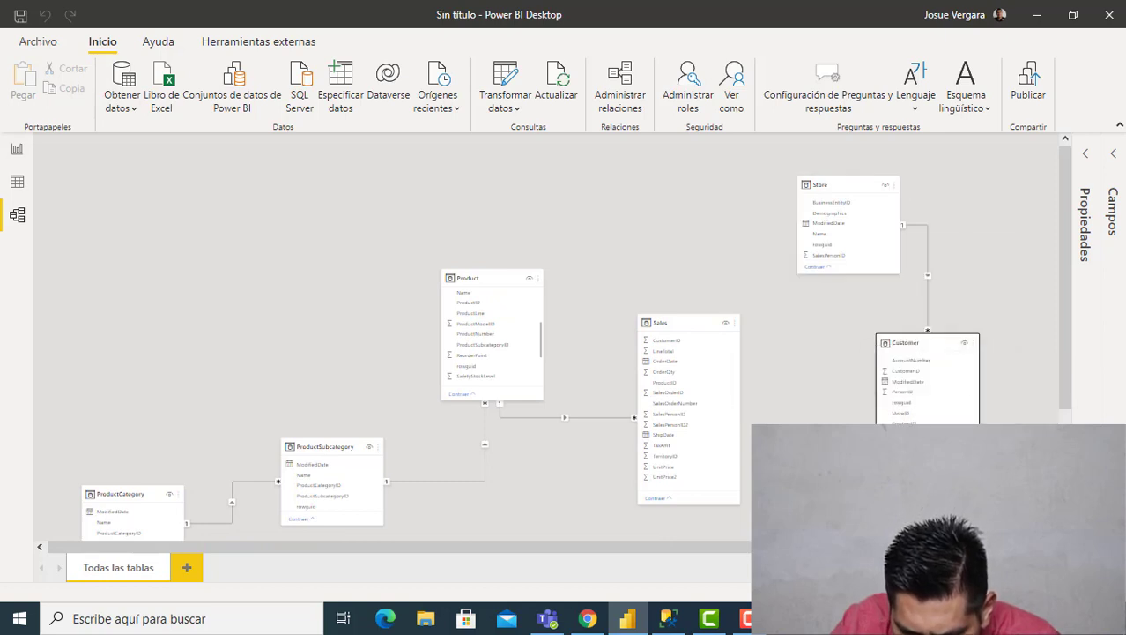
Move the Territory table beneath Customer and lower the Sales table below Product in the diagram.
{"action": "scroll", "coordinate": [805, 397], "scroll_direction": "down", "scroll_amount": 3}
{"action": "left_click_drag", "start_coordinate": [754, 547], "coordinate": [886, 547]}
{"action": "left_click_drag", "start_coordinate": [1015, 325], "coordinate": [583, 483]}
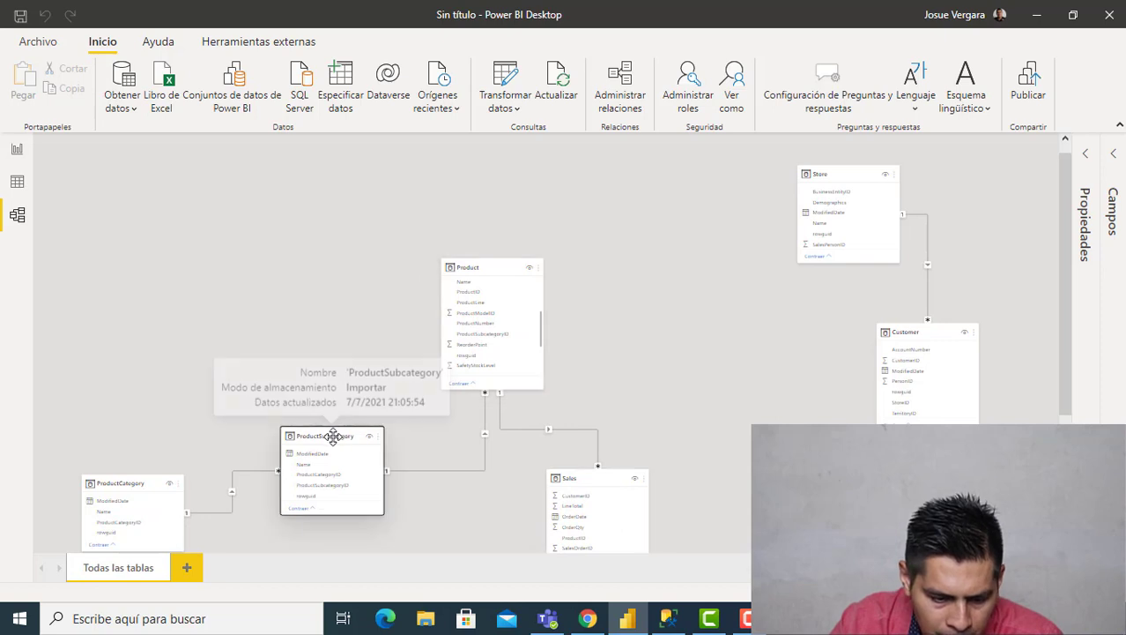
Move ProductSubcategory above ProductCategory and place Product between ProductSubcategory and Sales.
{"action": "left_click_drag", "start_coordinate": [334, 436], "coordinate": [176, 327]}
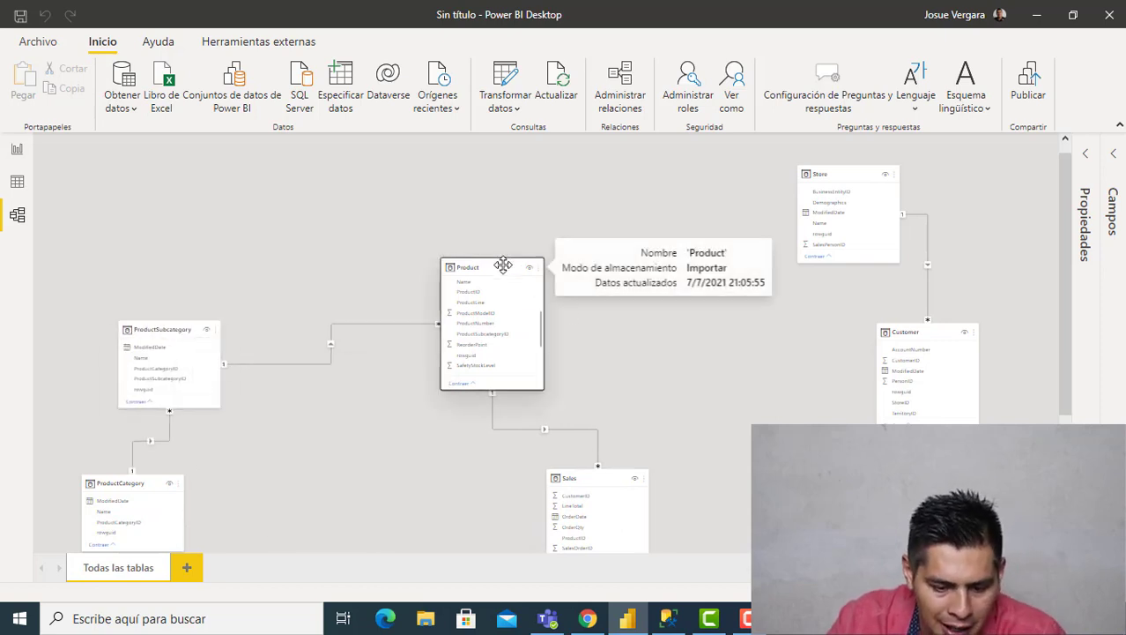
{"action": "left_click_drag", "start_coordinate": [502, 262], "coordinate": [389, 424]}
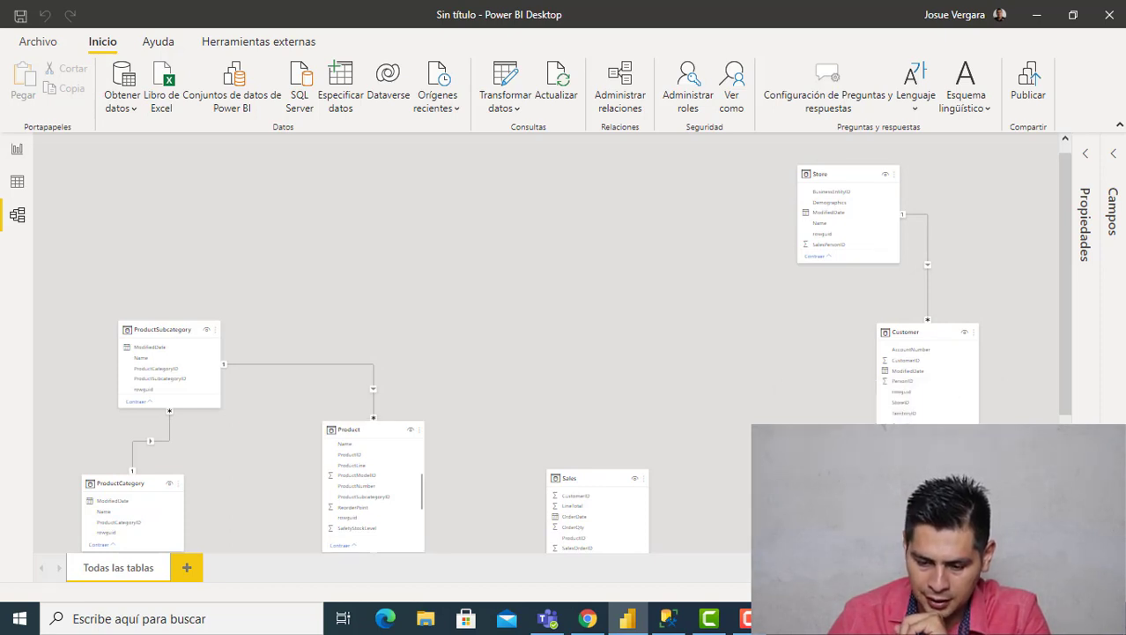
Create a relationship between the Sales and Territory tables on TerritoryID.
{"action": "scroll", "coordinate": [863, 370], "scroll_direction": "down", "scroll_amount": 3}
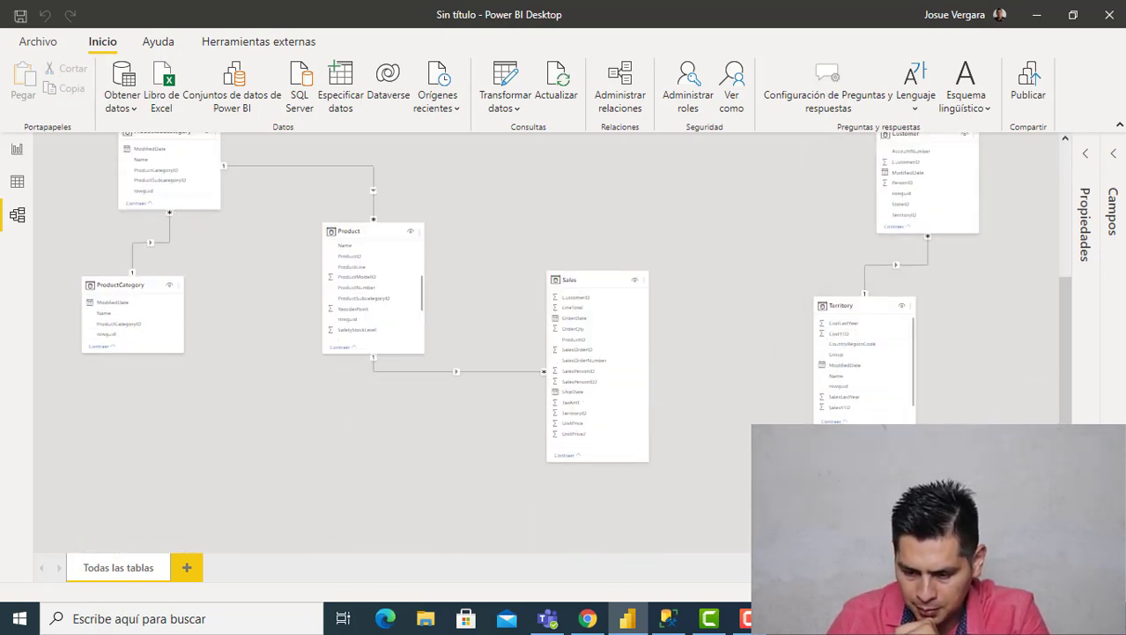
{"action": "scroll", "coordinate": [547, 343], "scroll_direction": "up", "scroll_amount": 3}
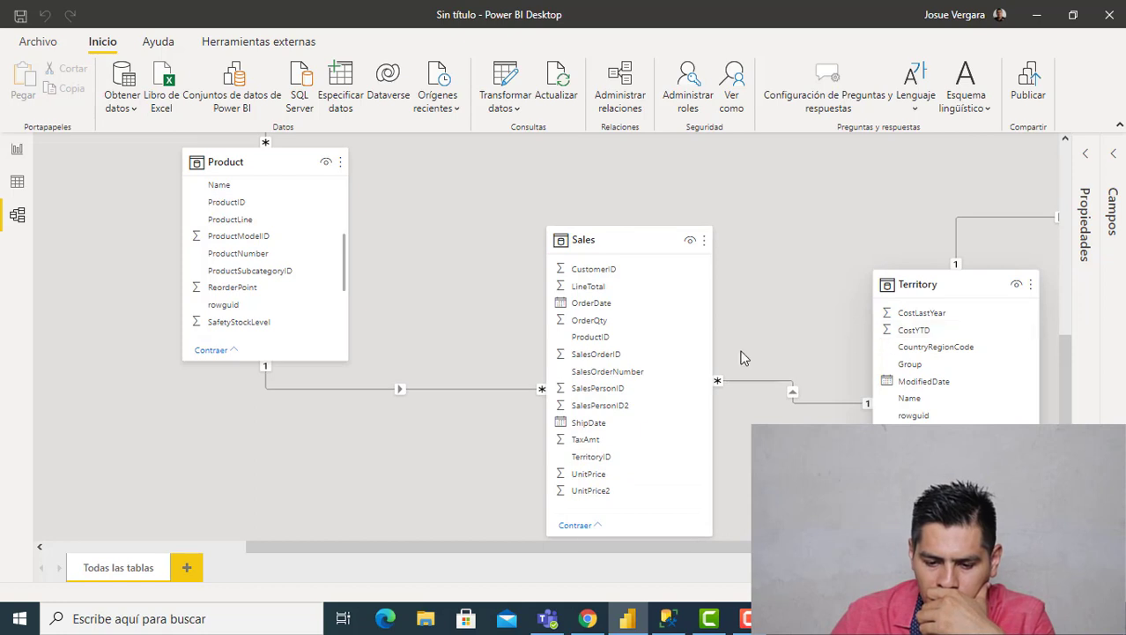
{"action": "scroll", "coordinate": [642, 335], "scroll_direction": "up", "scroll_amount": 3}
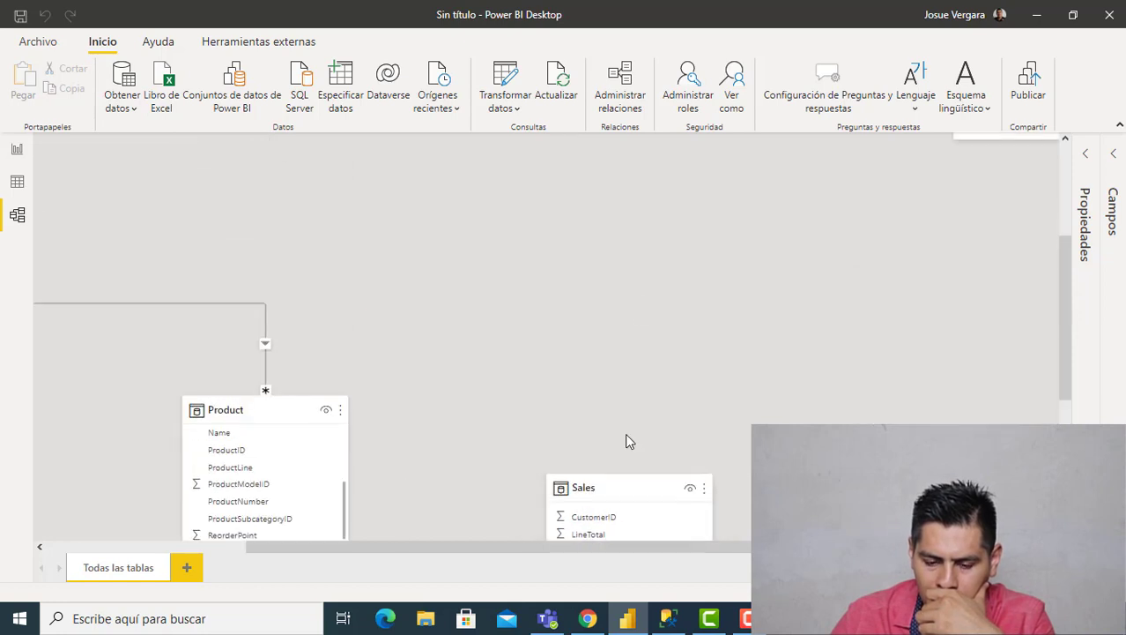
{"action": "scroll", "coordinate": [625, 433], "scroll_direction": "down", "scroll_amount": 3}
{"action": "scroll", "coordinate": [988, 254], "scroll_direction": "up", "scroll_amount": 5}
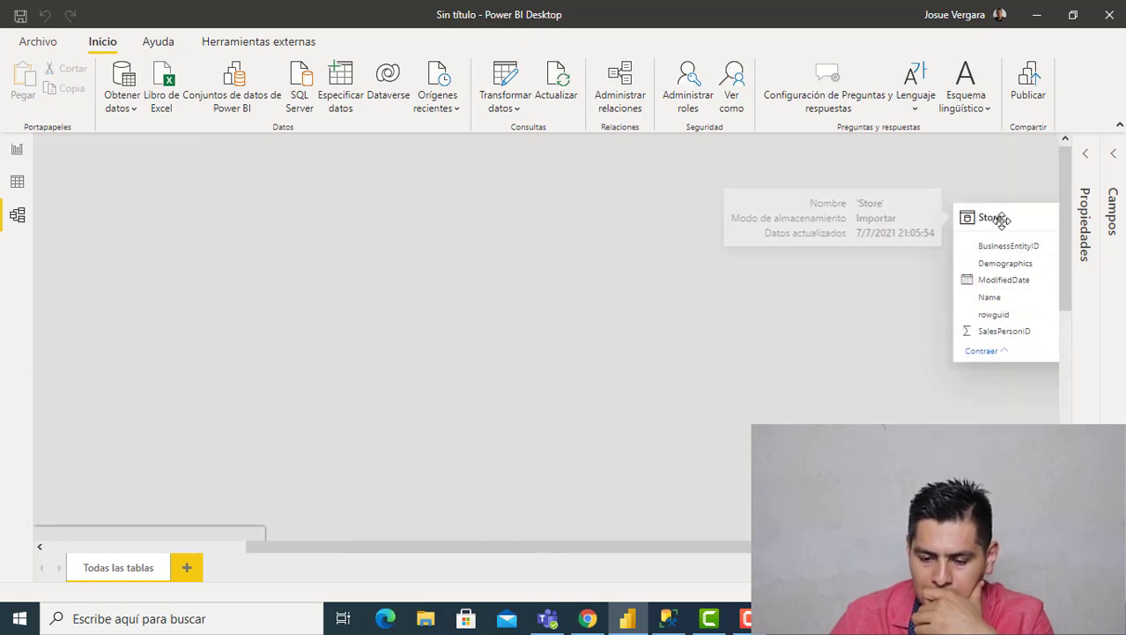
Move the Store table left to sit above Sales and bring the Customer table closer beside it, slightly lower.
{"action": "left_click_drag", "start_coordinate": [1002, 219], "coordinate": [631, 292]}
{"action": "scroll", "coordinate": [943, 410], "scroll_direction": "down", "scroll_amount": 2}
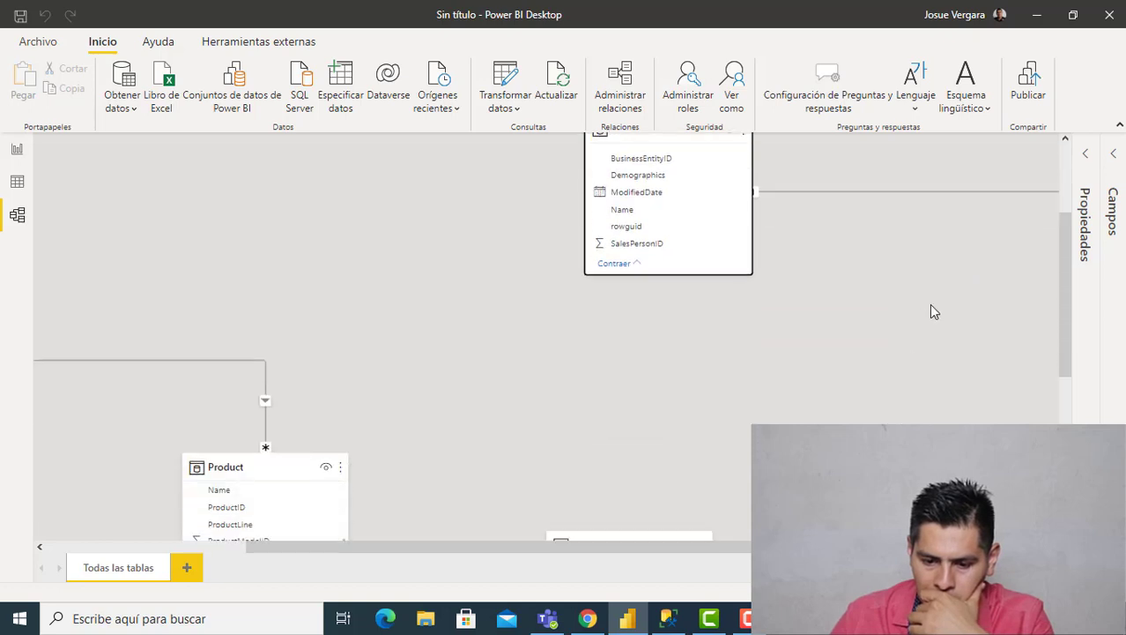
{"action": "left_click_drag", "start_coordinate": [837, 547], "coordinate": [956, 547]}
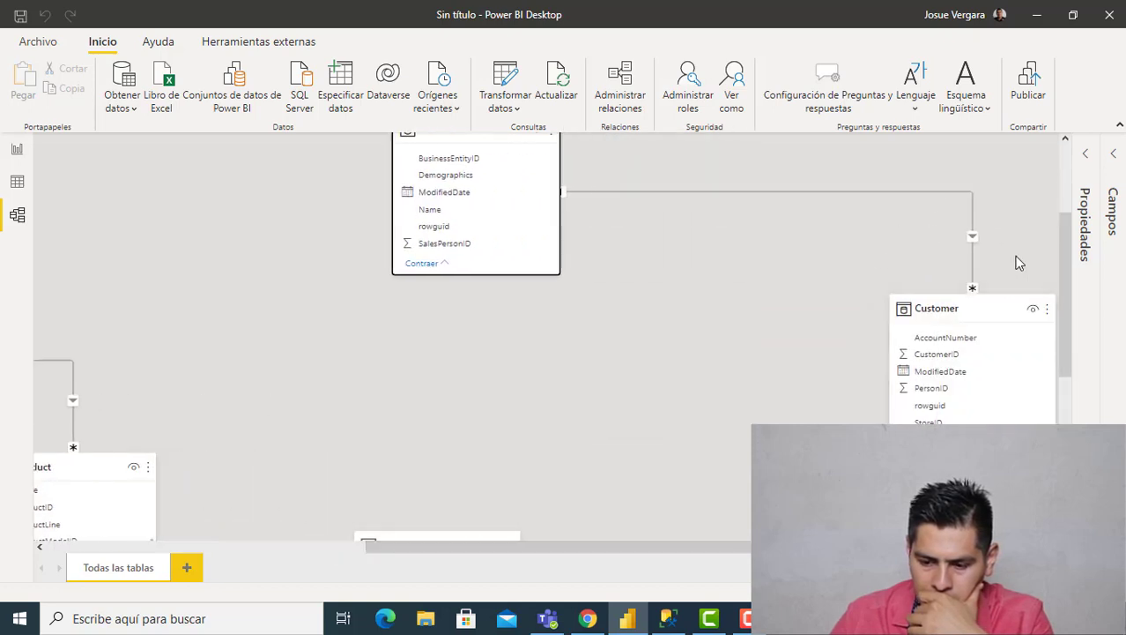
{"action": "left_click_drag", "start_coordinate": [957, 302], "coordinate": [810, 334]}
{"action": "scroll", "coordinate": [781, 290], "scroll_direction": "down", "scroll_amount": 3}
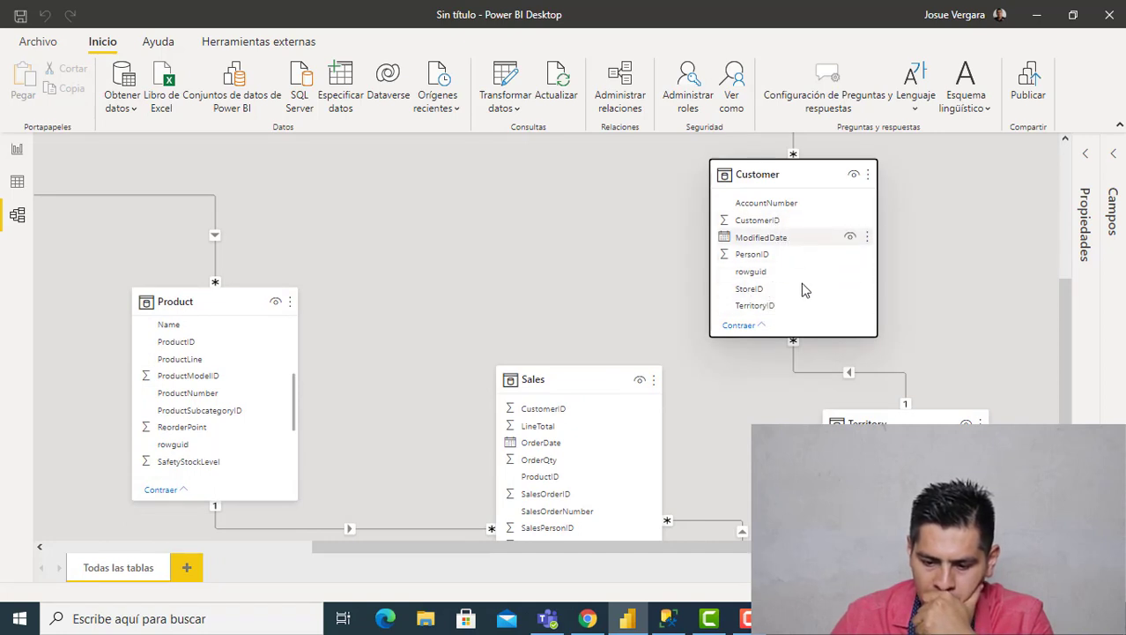
Delete the relationship between Customer and Territory, and relate Customer to Sales on CustomerID.
{"action": "right_click", "coordinate": [853, 371]}
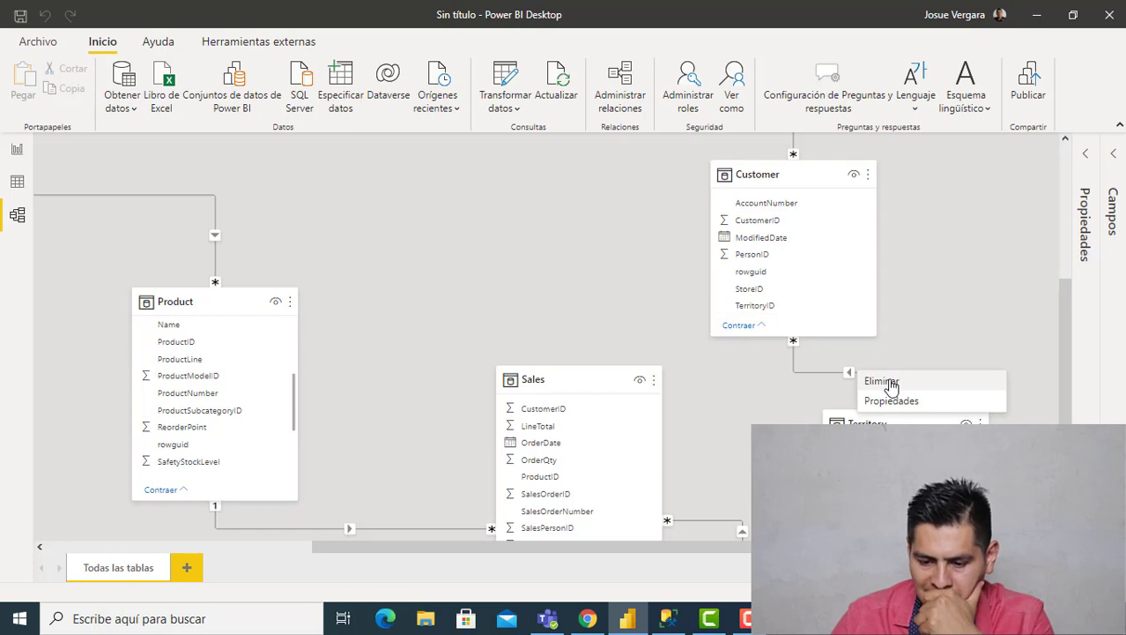
{"action": "left_click", "coordinate": [882, 380]}
{"action": "left_click", "coordinate": [643, 337]}
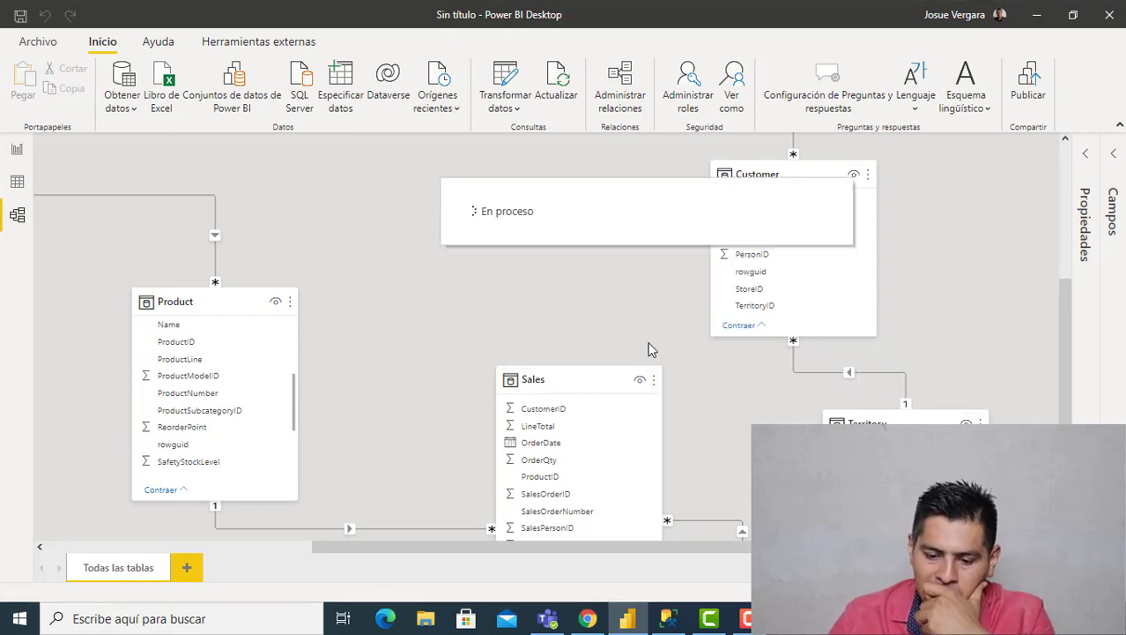
{"action": "left_click", "coordinate": [787, 222]}
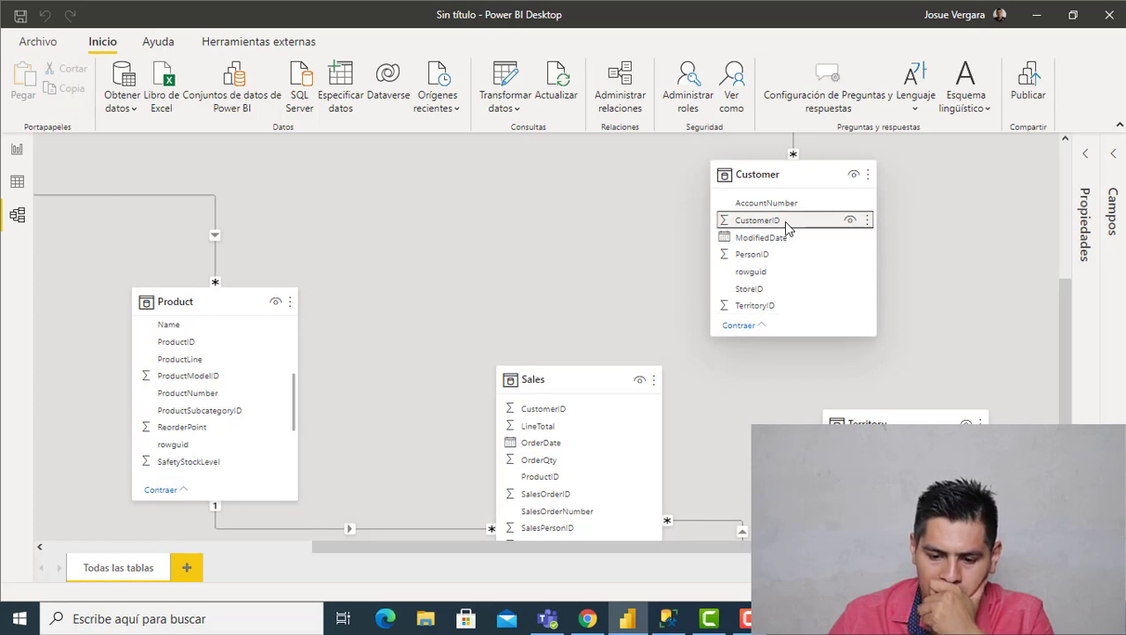
{"action": "left_click_drag", "start_coordinate": [786, 225], "coordinate": [592, 420]}
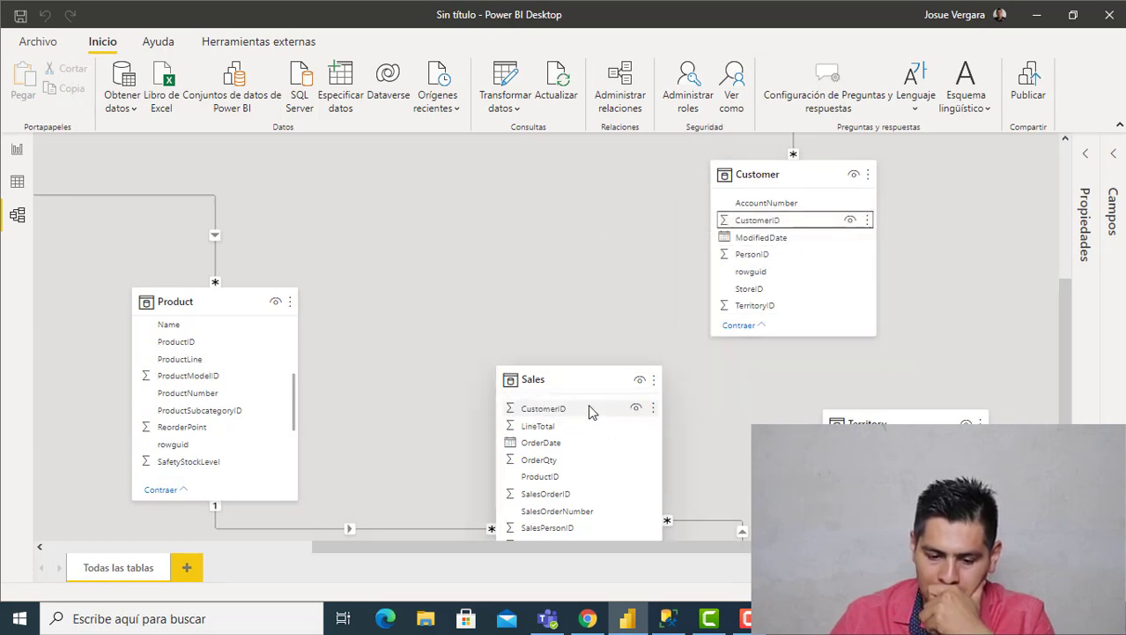
Move the Sales table lower and further left so it sits between the Product and Territory tables.
{"action": "left_click_drag", "start_coordinate": [570, 380], "coordinate": [553, 462]}
{"action": "left_click", "coordinate": [969, 592]}
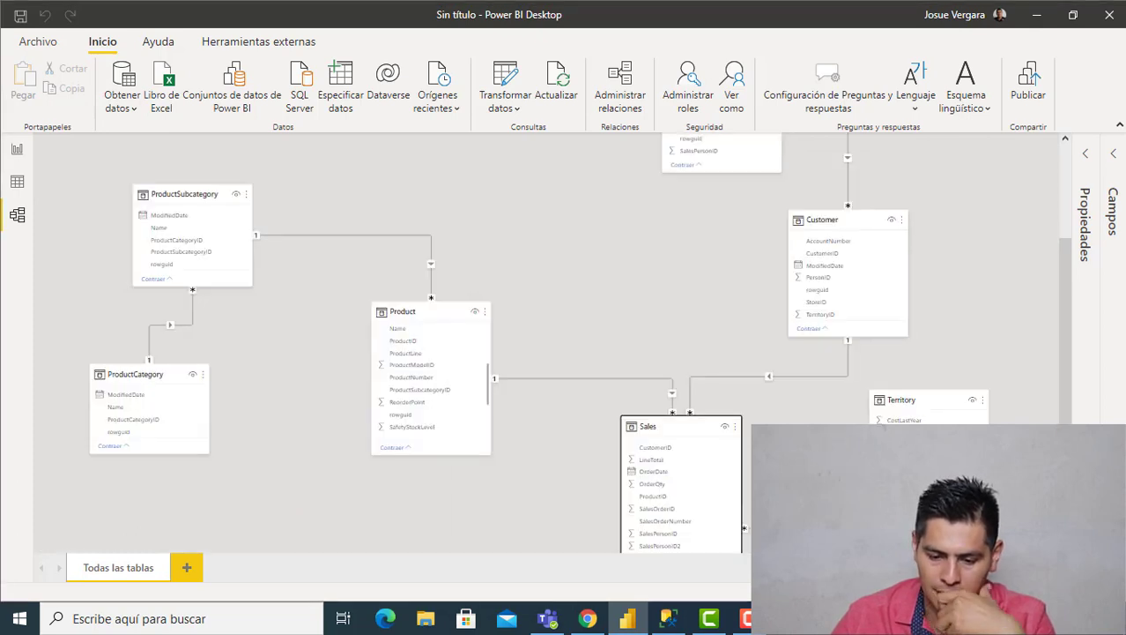
{"action": "left_click_drag", "start_coordinate": [692, 427], "coordinate": [628, 425]}
{"action": "scroll", "coordinate": [899, 343], "scroll_direction": "down", "scroll_amount": 3}
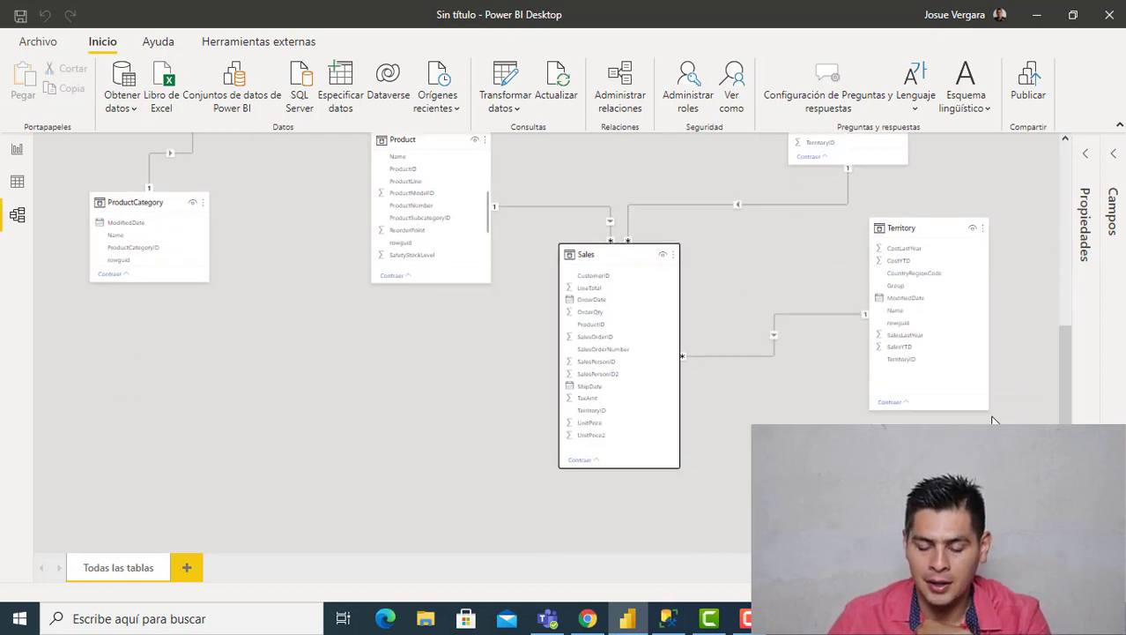
Make the Store table taller and move it down beside the Customer table.
{"action": "scroll", "coordinate": [926, 352], "scroll_direction": "up", "scroll_amount": 4}
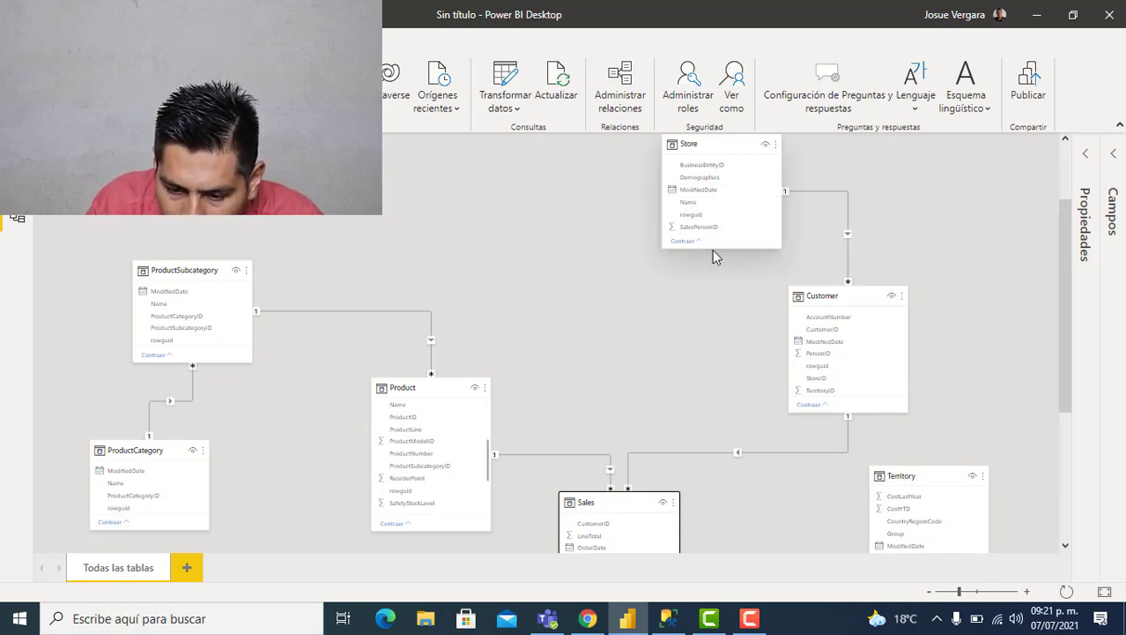
{"action": "left_click_drag", "start_coordinate": [714, 252], "coordinate": [714, 277]}
{"action": "left_click_drag", "start_coordinate": [722, 144], "coordinate": [705, 203]}
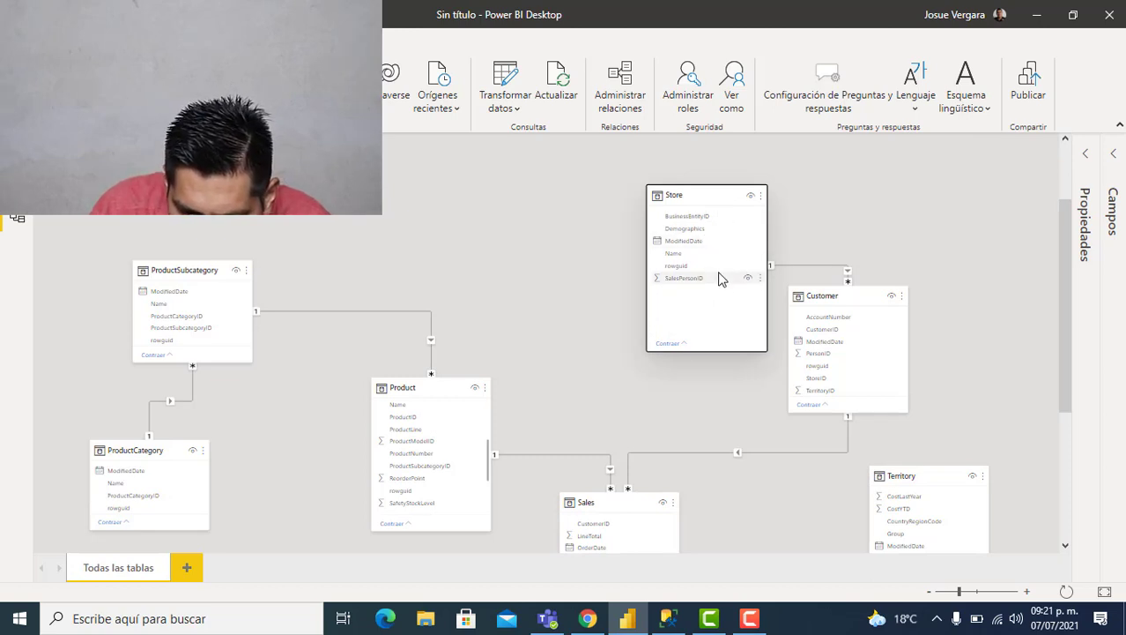
Delete the relationship between the Store and Customer tables.
{"action": "scroll", "coordinate": [712, 330], "scroll_direction": "down", "scroll_amount": 3}
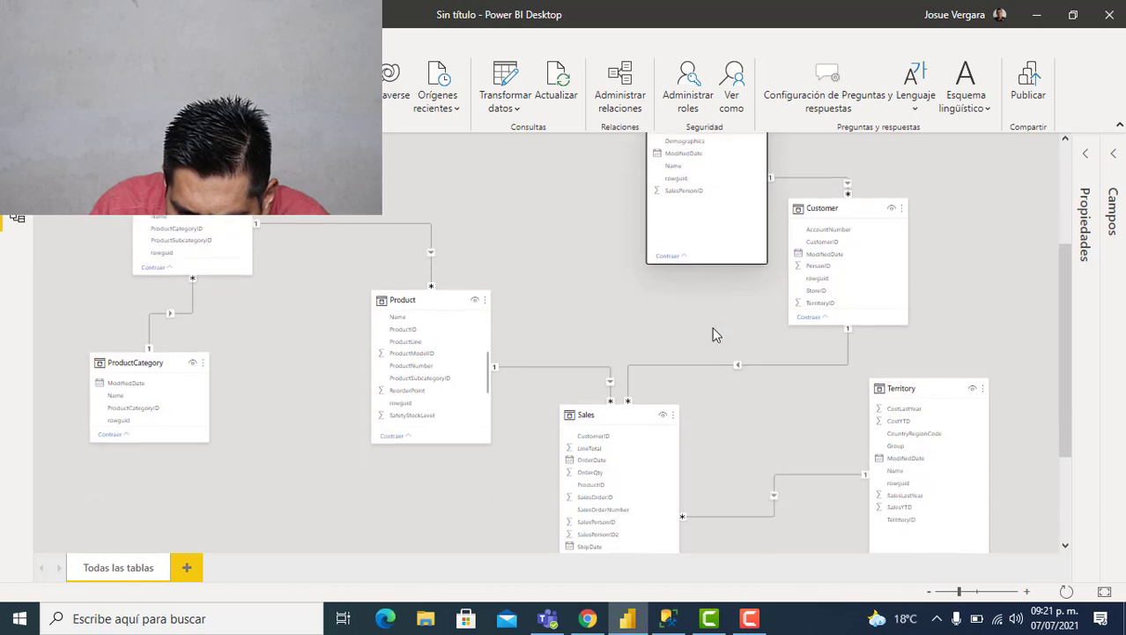
{"action": "scroll", "coordinate": [670, 279], "scroll_direction": "up", "scroll_amount": 2}
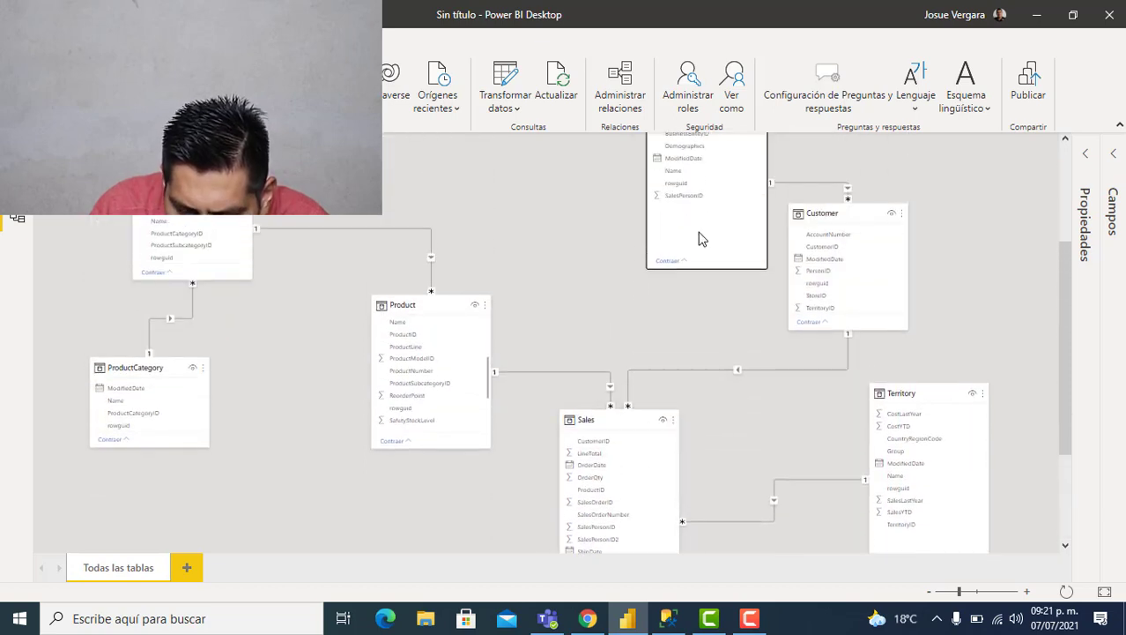
{"action": "right_click", "coordinate": [819, 184]}
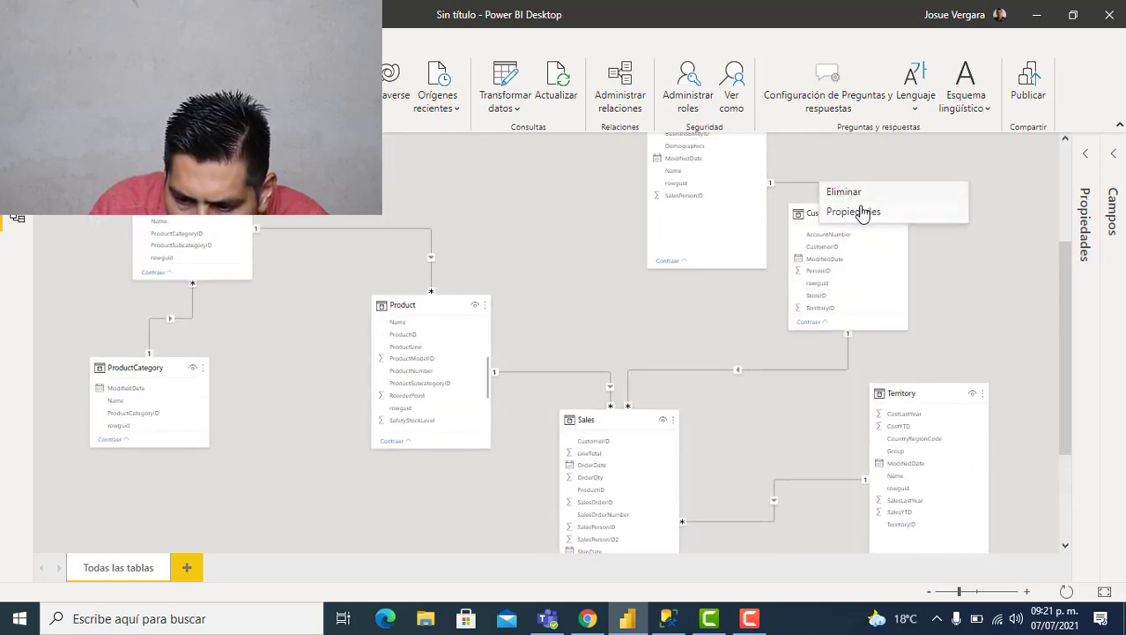
{"action": "left_click", "coordinate": [866, 194]}
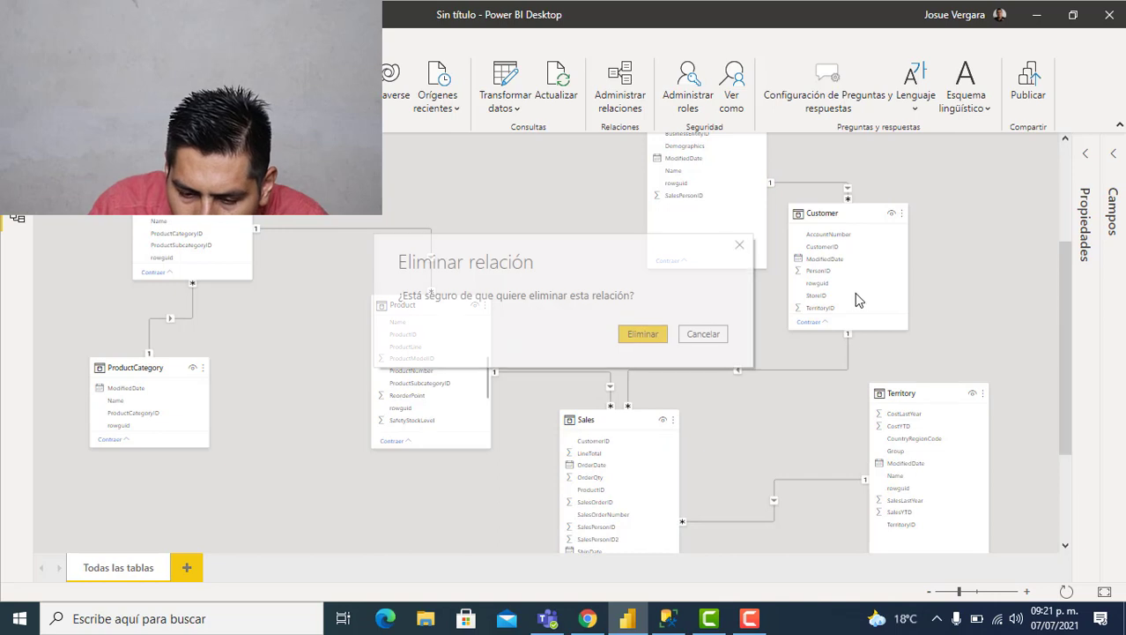
{"action": "left_click", "coordinate": [656, 332]}
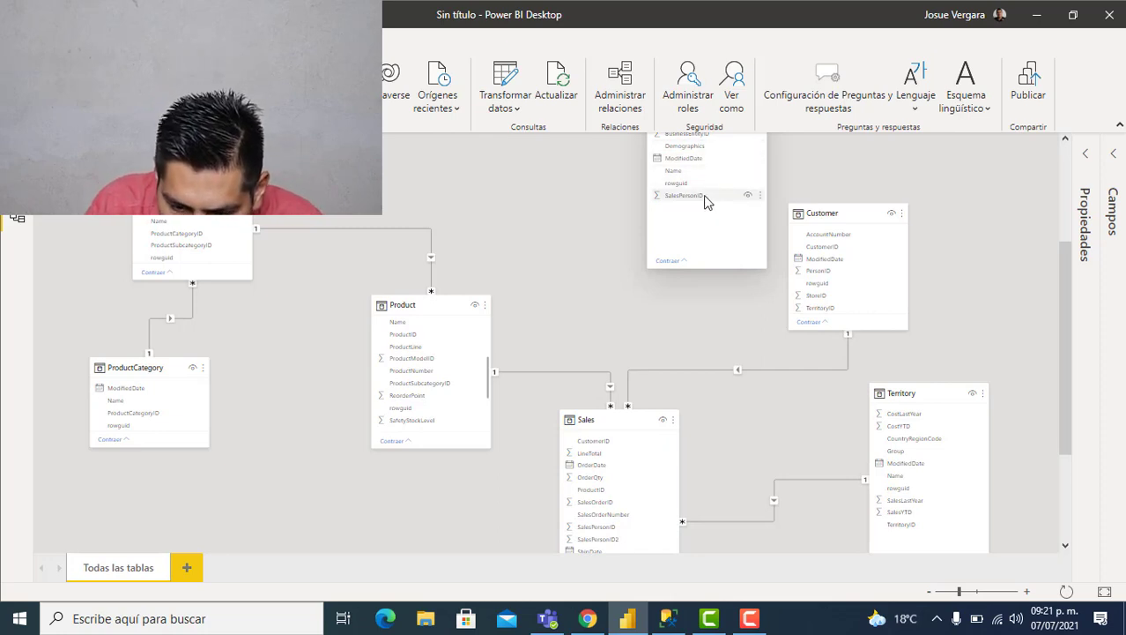
Create an active many-to-many relationship between Store and Sales on SalesPersonID, with cross-filtering in both directions.
{"action": "left_click_drag", "start_coordinate": [694, 195], "coordinate": [611, 528]}
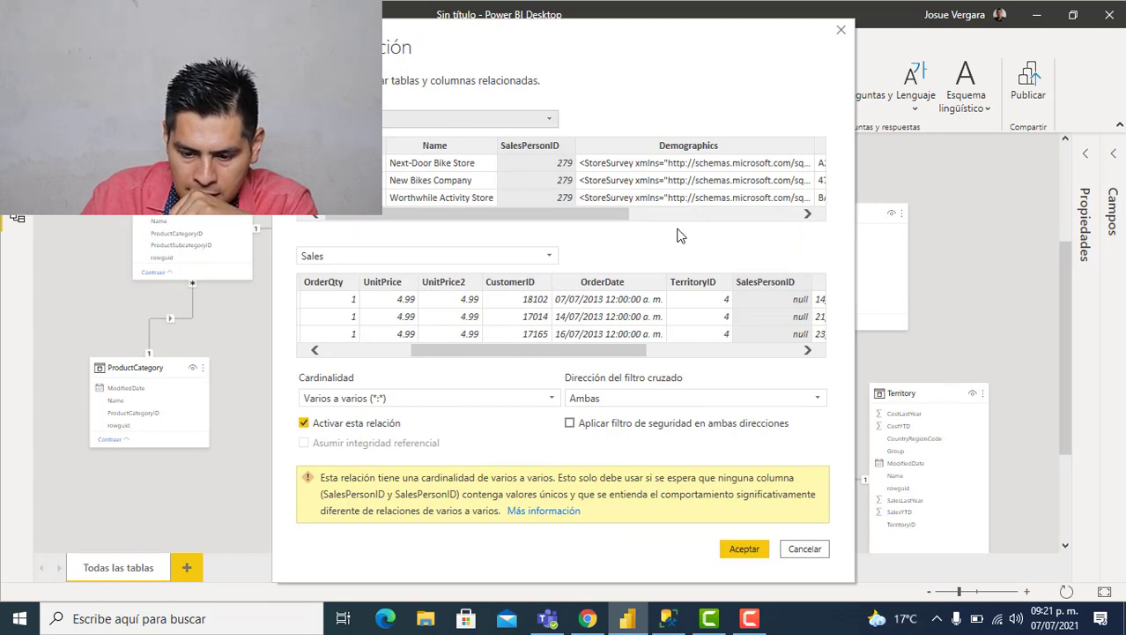
{"action": "left_click_drag", "start_coordinate": [579, 349], "coordinate": [743, 357]}
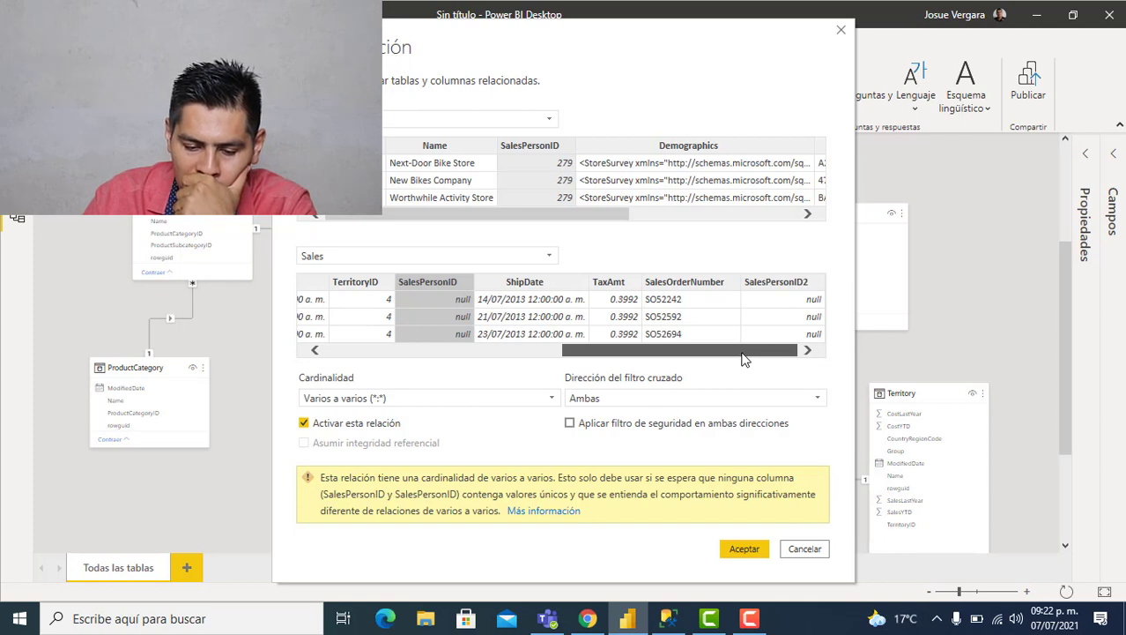
{"action": "left_click_drag", "start_coordinate": [742, 358], "coordinate": [365, 363]}
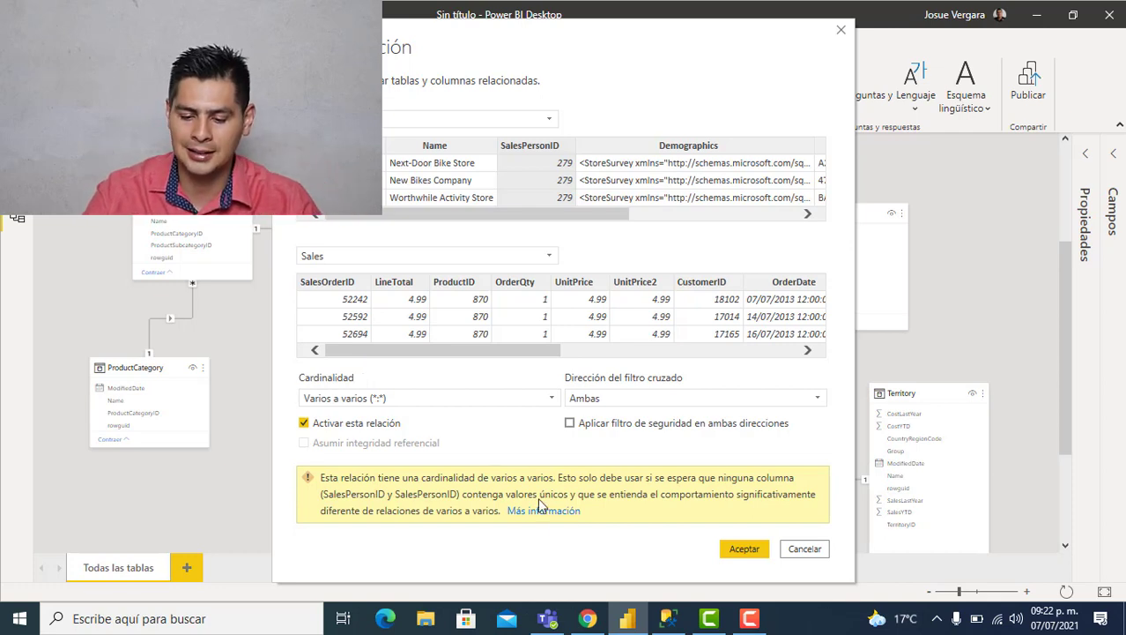
{"action": "left_click", "coordinate": [756, 548]}
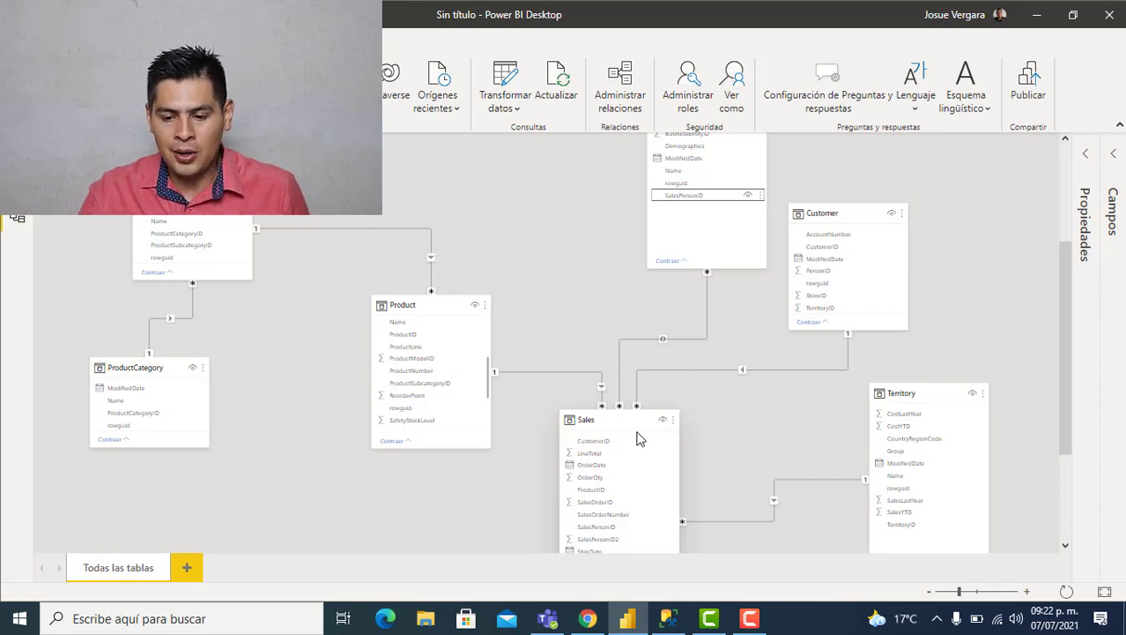
Switch from the model diagram to the blank report canvas.
{"action": "left_click", "coordinate": [17, 153]}
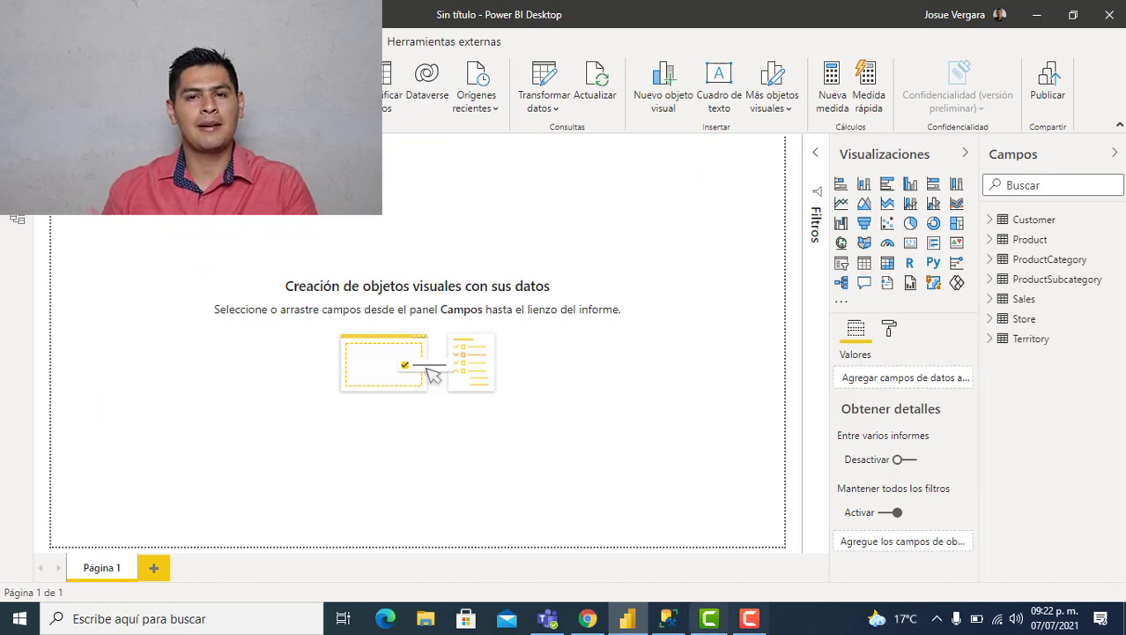
{"action": "mouse_move", "coordinate": [710, 618]}
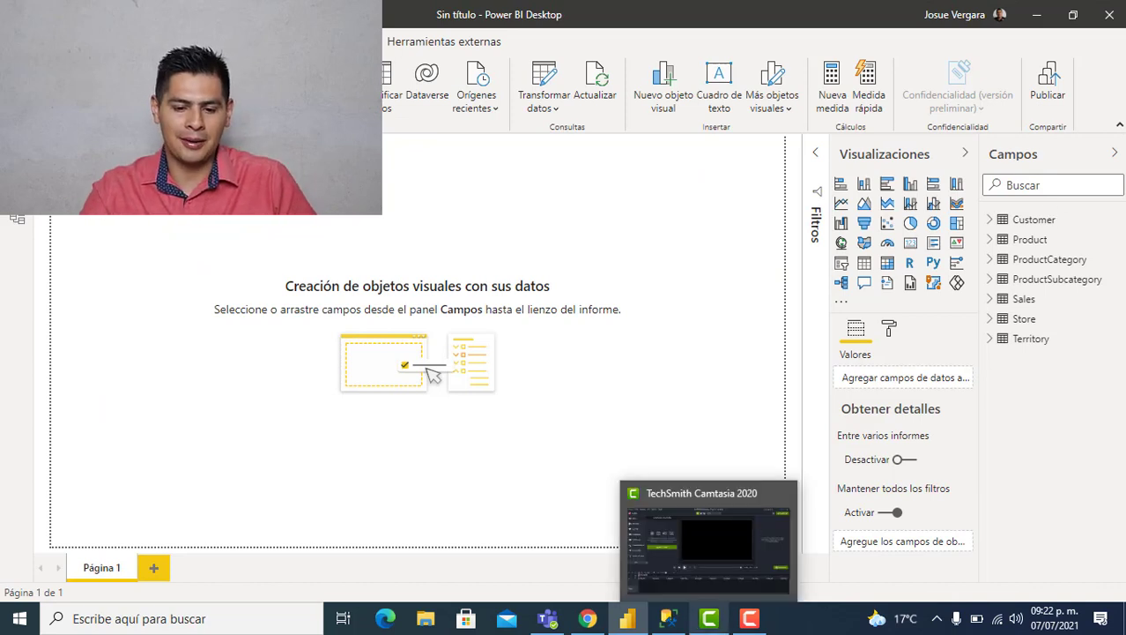